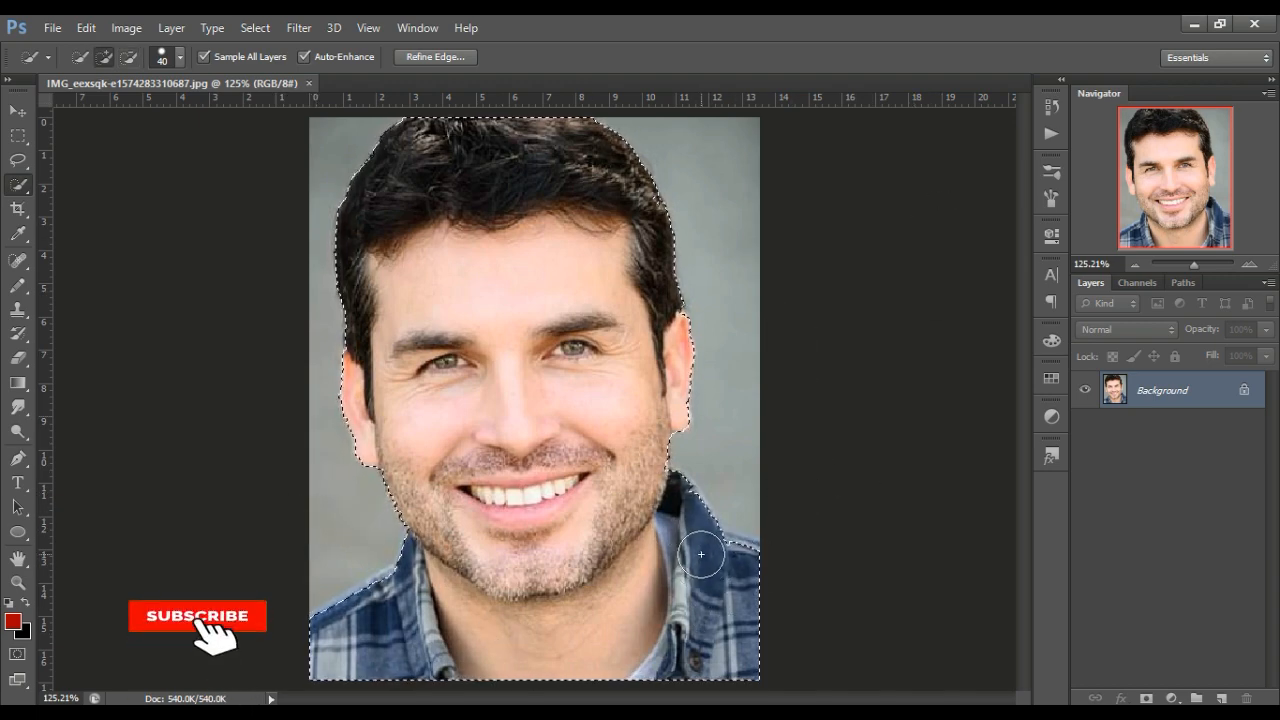
Reduce the Quick Selection brush to 10 px and add the missed shirt shoulder edge beside the open collar to the selection
left_click(182, 59)
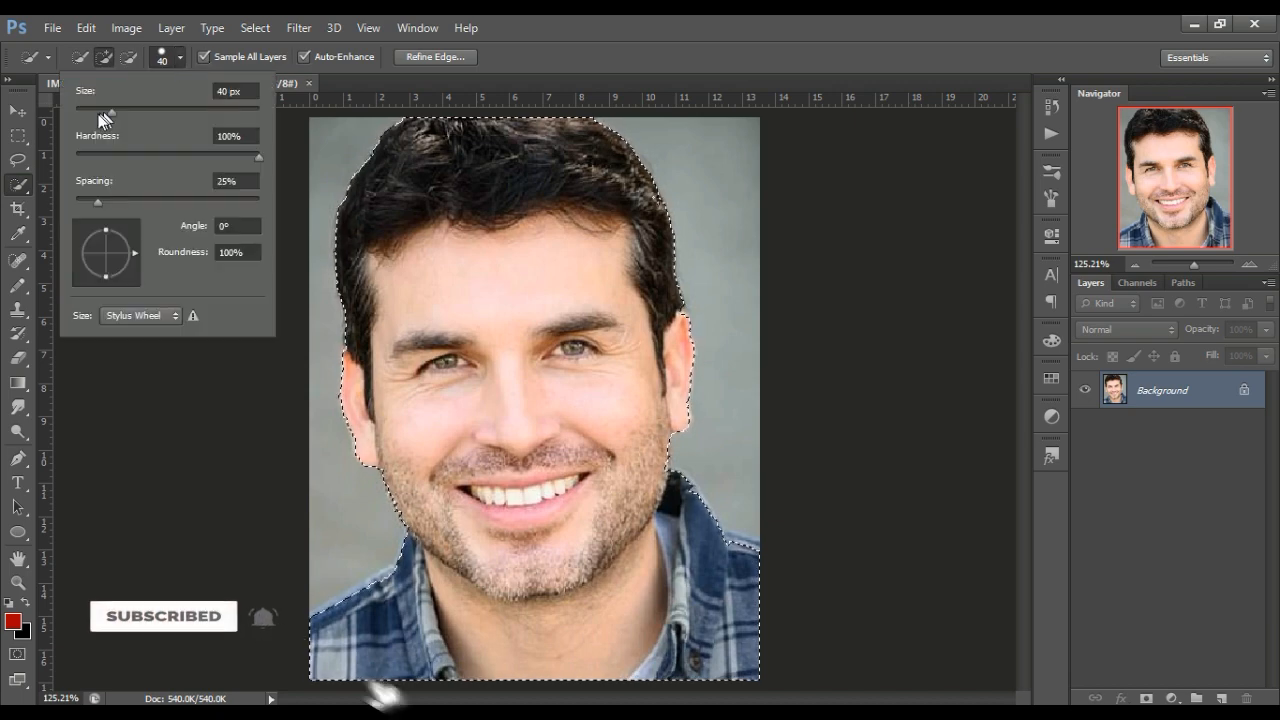
left_click(97, 115)
left_click(708, 16)
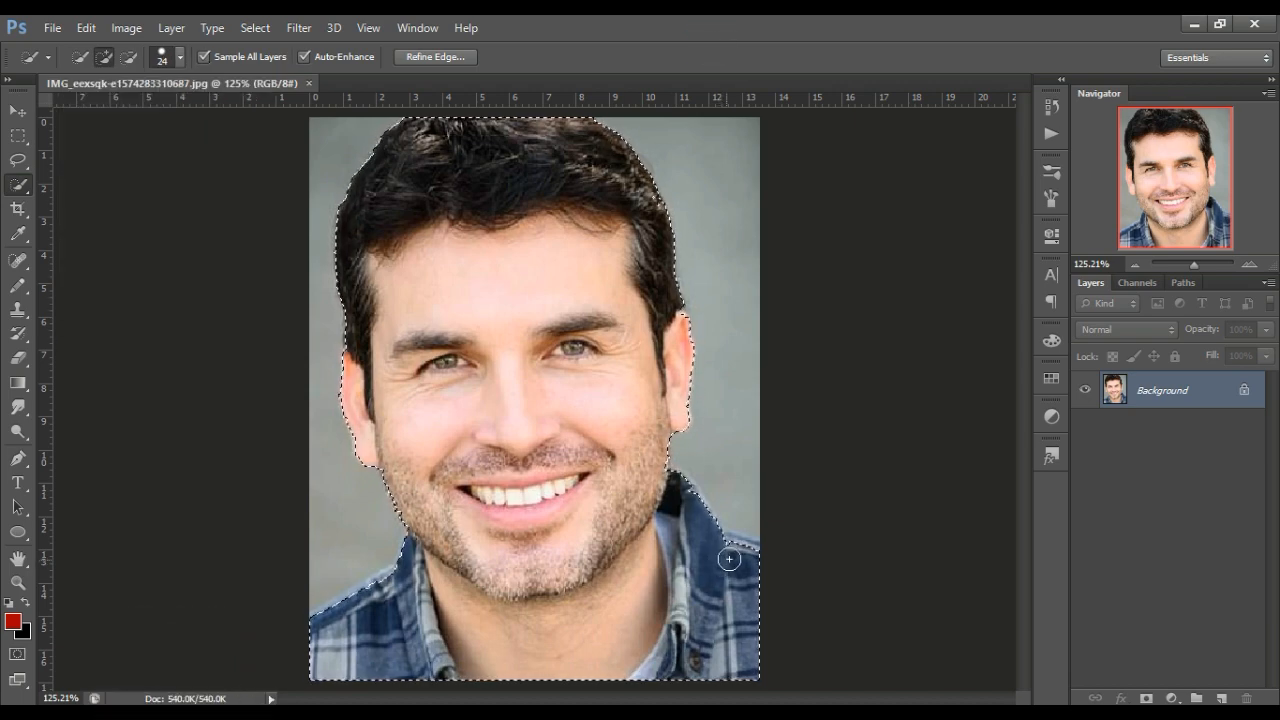
key("bracketleft")
key("bracketleft")
scroll(720, 565, "up", 5)
scroll(737, 552, "up", 1)
left_click(714, 514)
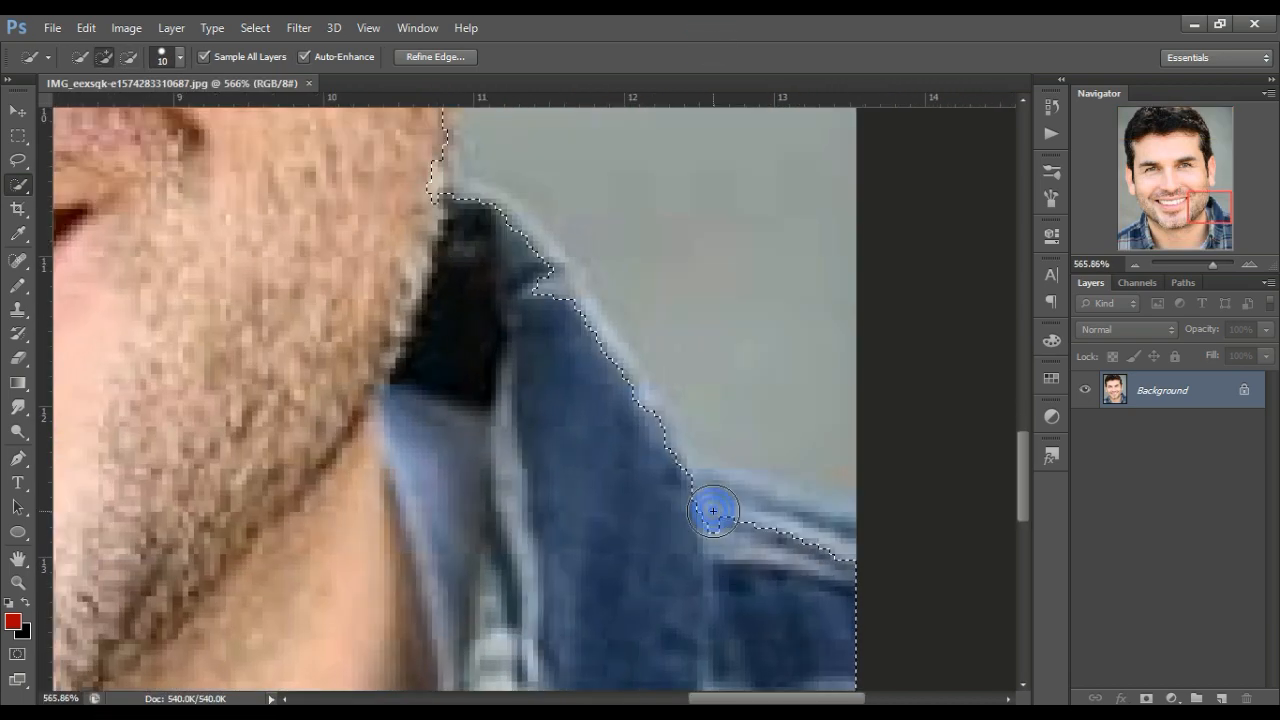
left_click(751, 528)
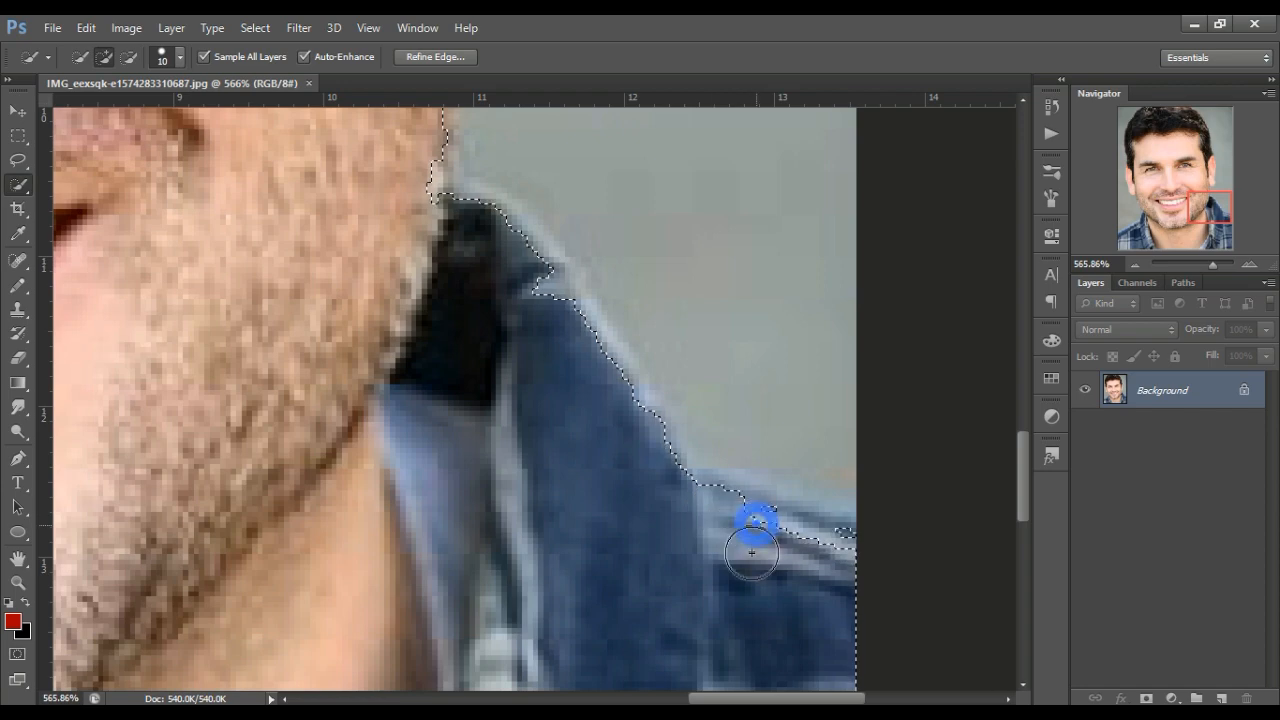
left_click(806, 544)
Add the missed notch in the shirt collar and the gaps along the jaw and opposite shoulder to the selection
left_click(536, 293)
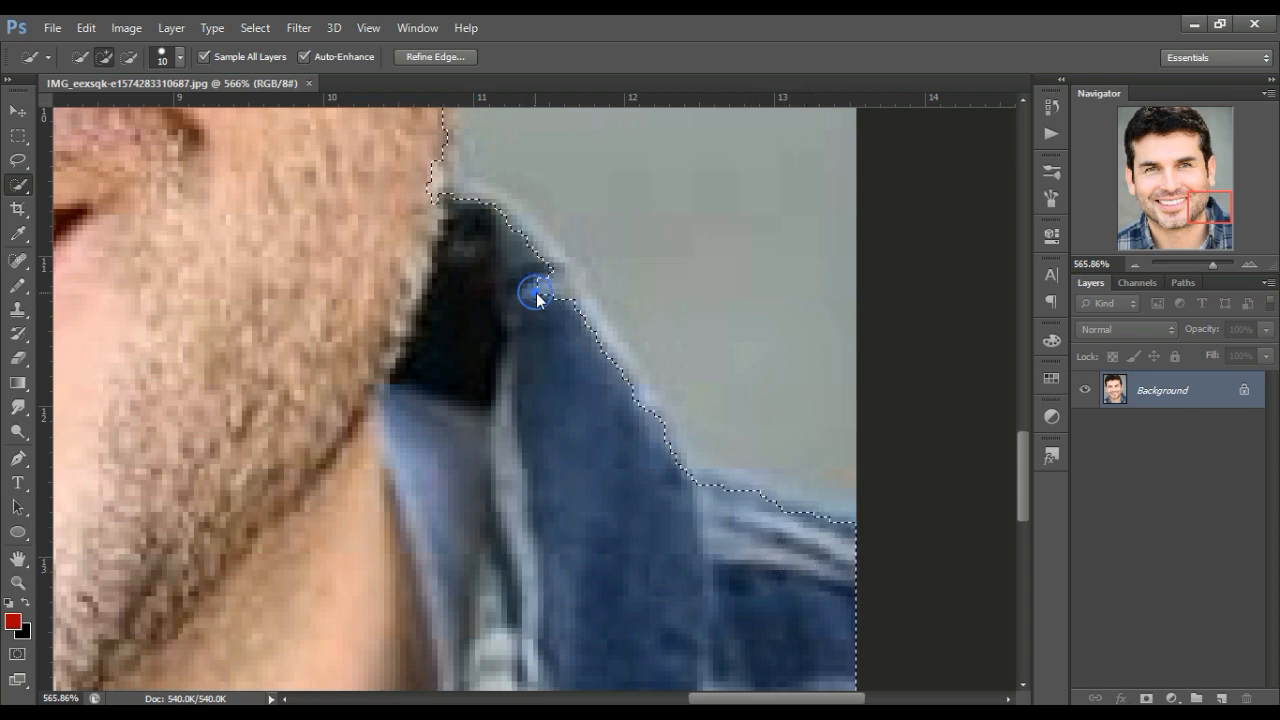
left_click(546, 301)
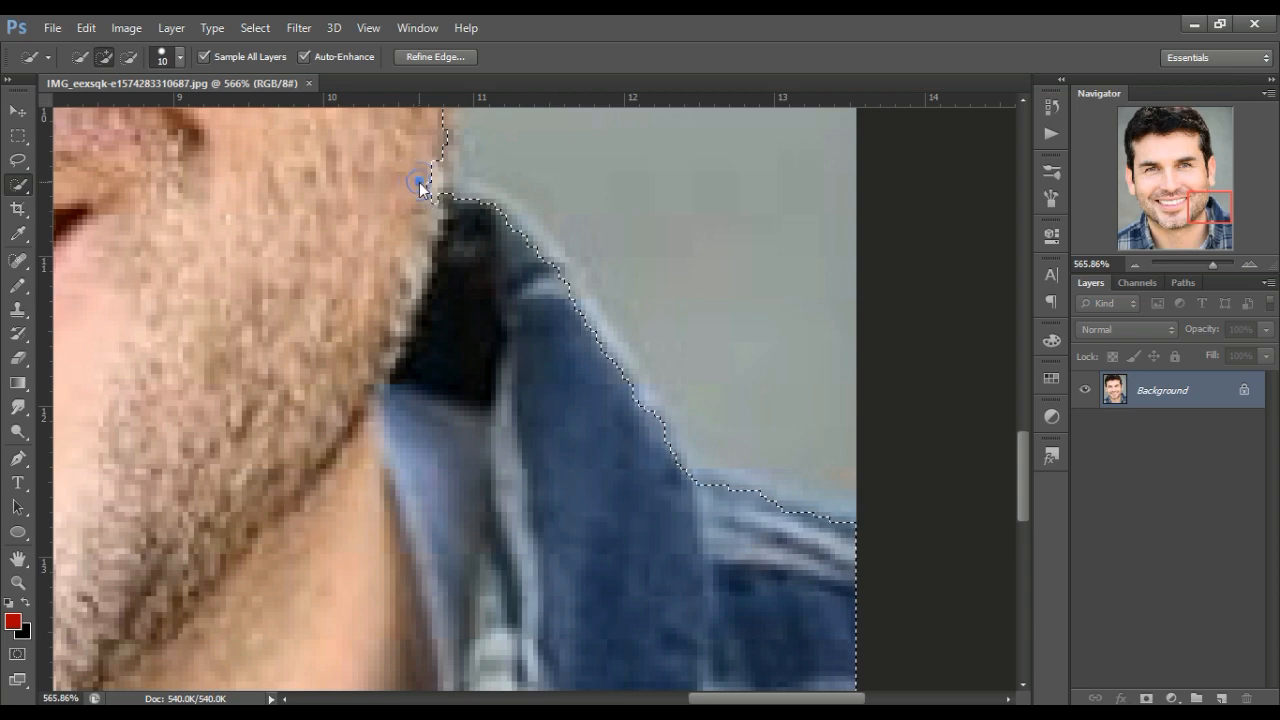
scroll(431, 251, "down", 4)
scroll(359, 302, "down", 2)
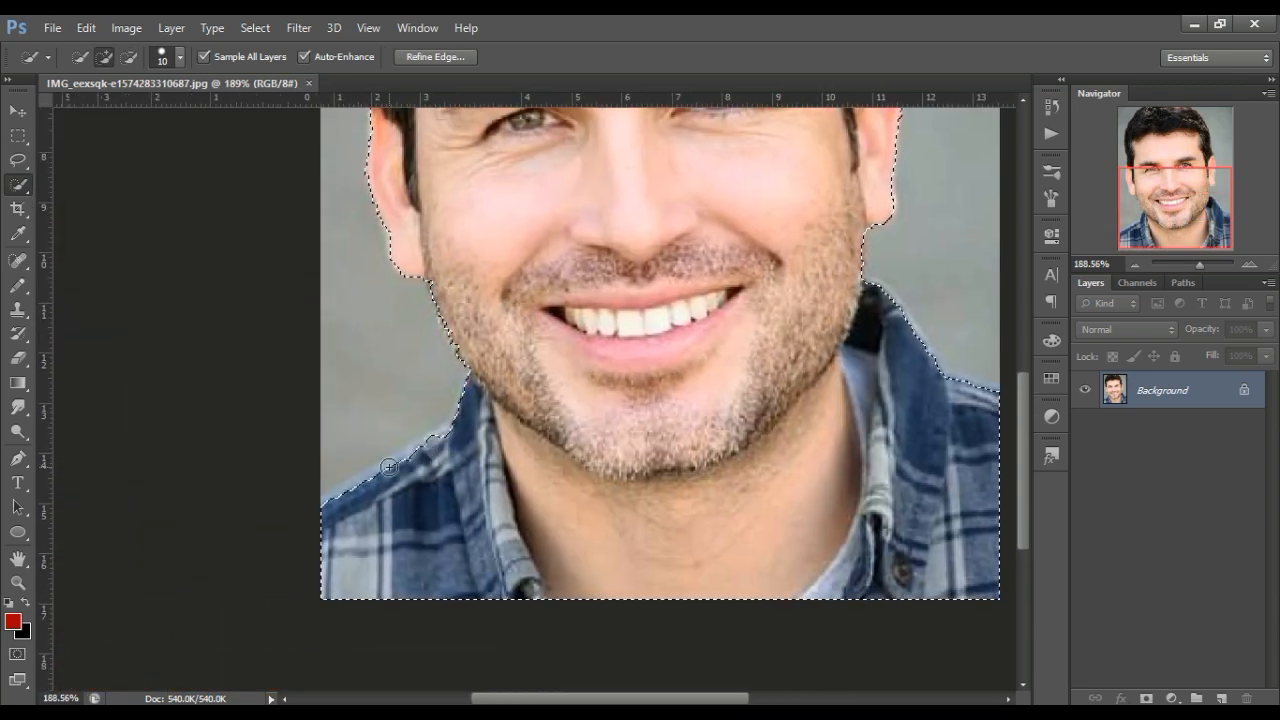
left_click_drag(430, 447, 353, 488)
scroll(499, 506, "down", 3)
scroll(550, 477, "up", 3)
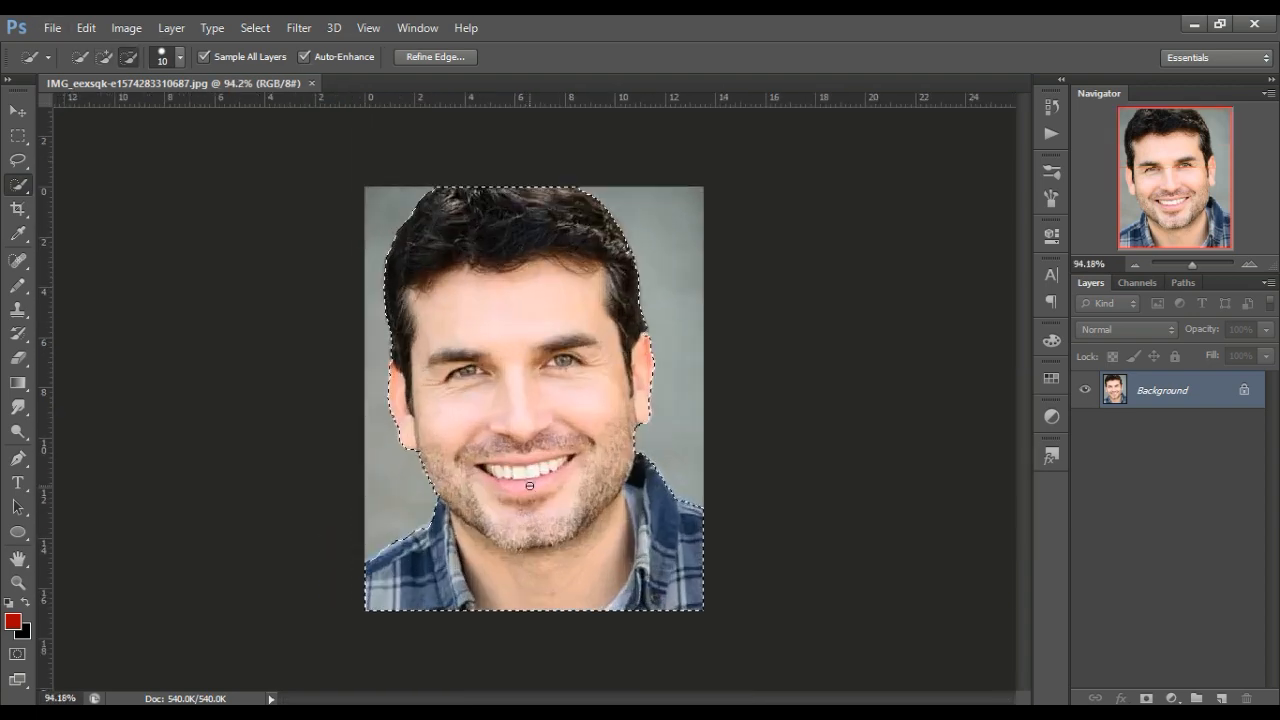
Open Refine Edge for the portrait selection, enable Smart Radius and set the radius to 4.4 px
right_click(582, 454)
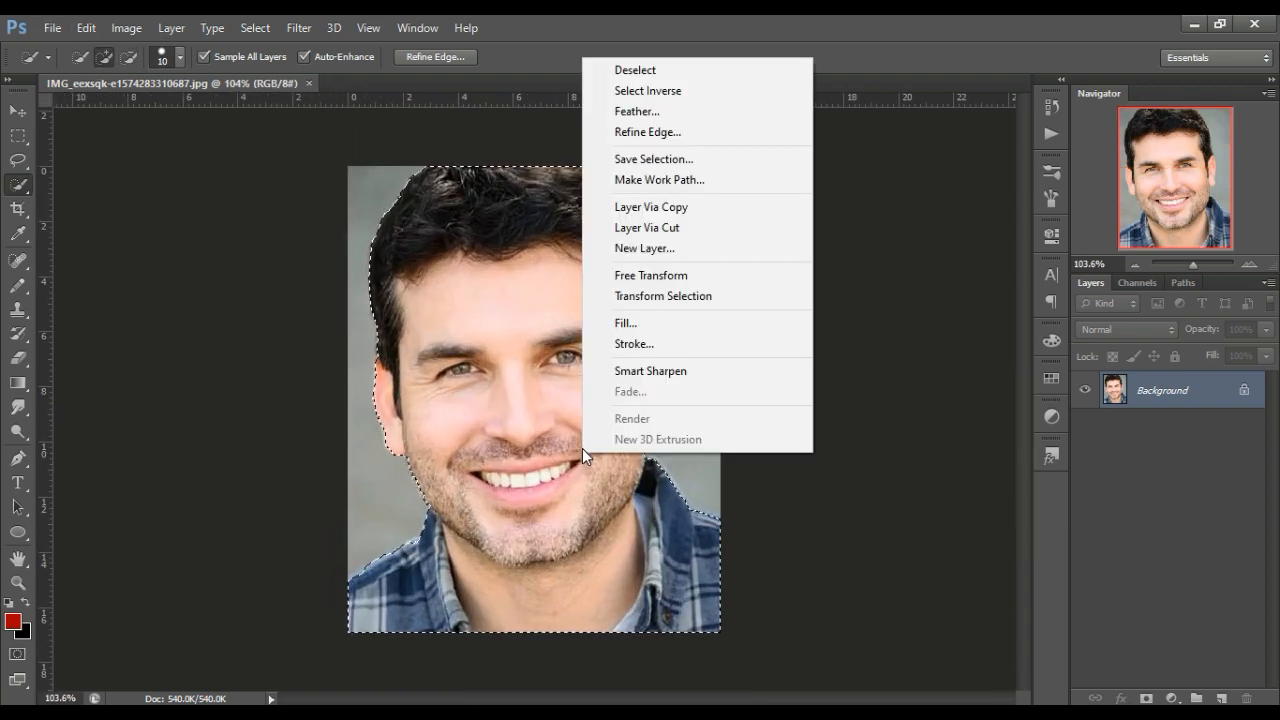
left_click(886, 20)
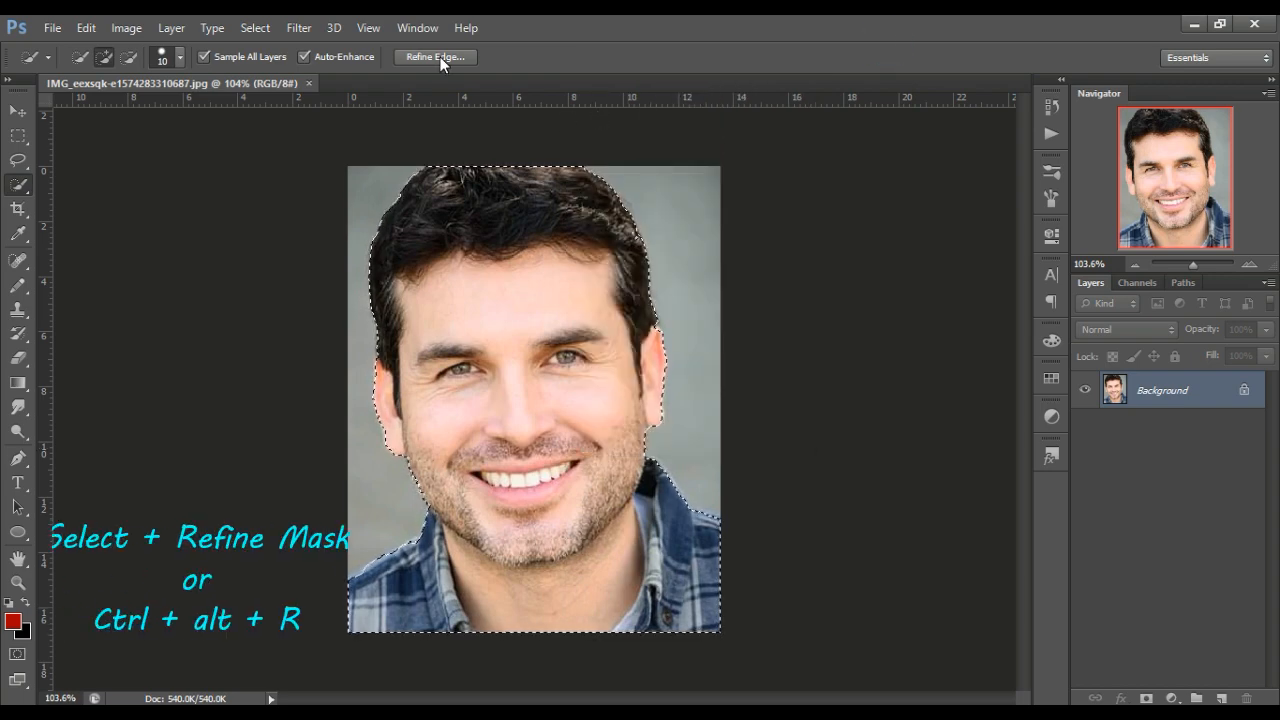
left_click(440, 57)
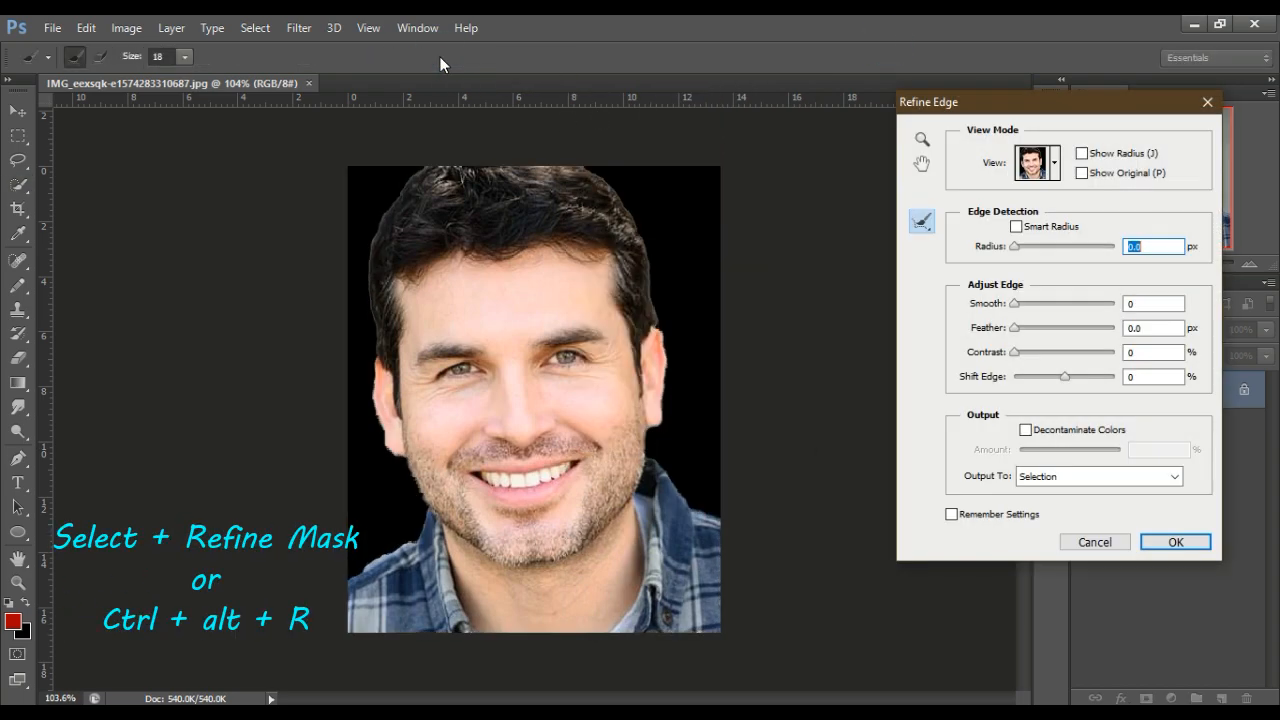
left_click(1017, 228)
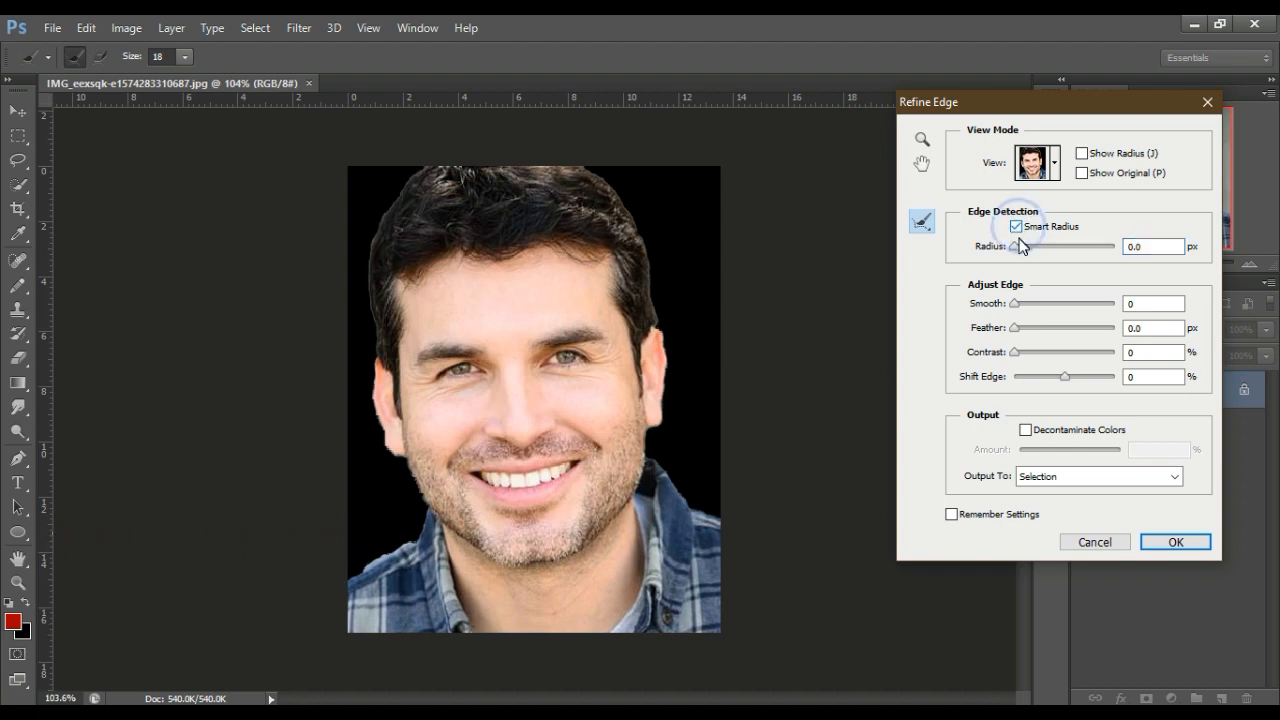
left_click(1036, 248)
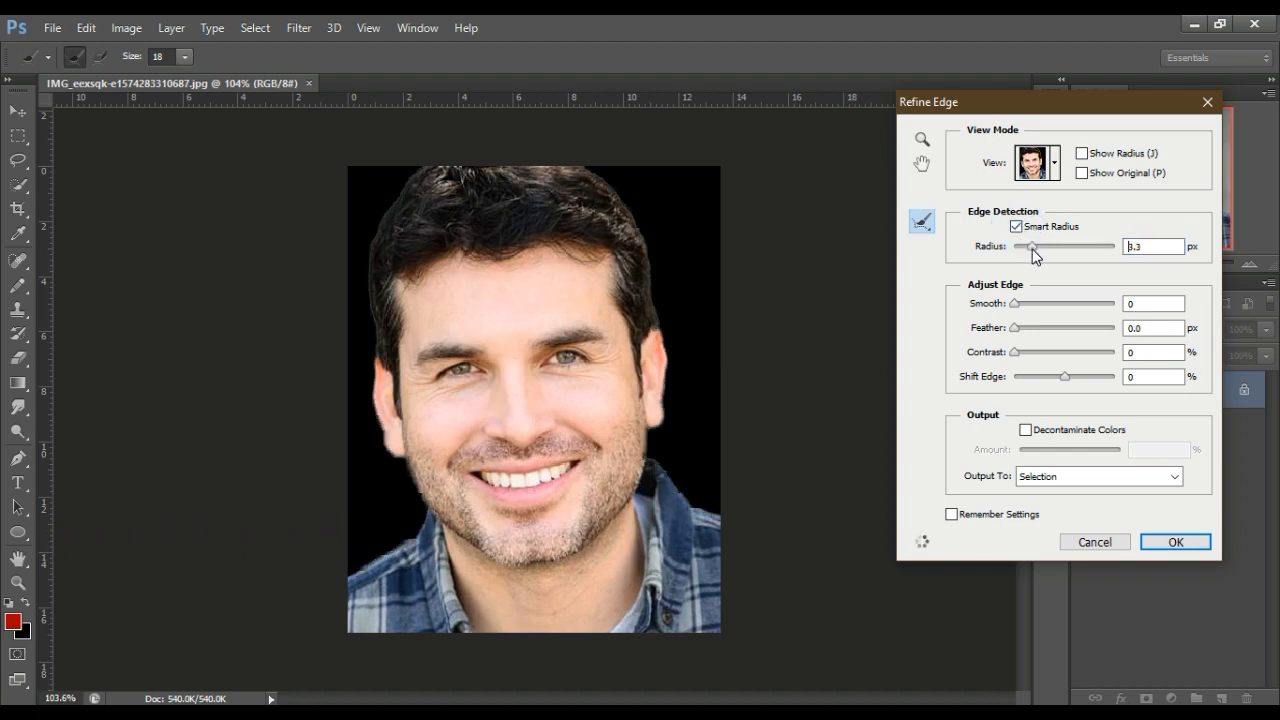
left_click_drag(1034, 249, 1038, 250)
Brush the edge refinement around the hair, ears and shoulders, and output the result as a layer mask
mouse_move(532, 162)
left_mouse_down()
mouse_move(603, 181)
mouse_move(659, 328)
mouse_move(650, 431)
mouse_move(693, 494)
mouse_move(733, 516)
left_mouse_up()
mouse_move(424, 176)
left_mouse_down()
mouse_move(368, 256)
mouse_move(366, 298)
mouse_move(370, 390)
mouse_move(418, 519)
mouse_move(379, 557)
mouse_move(320, 575)
left_mouse_up()
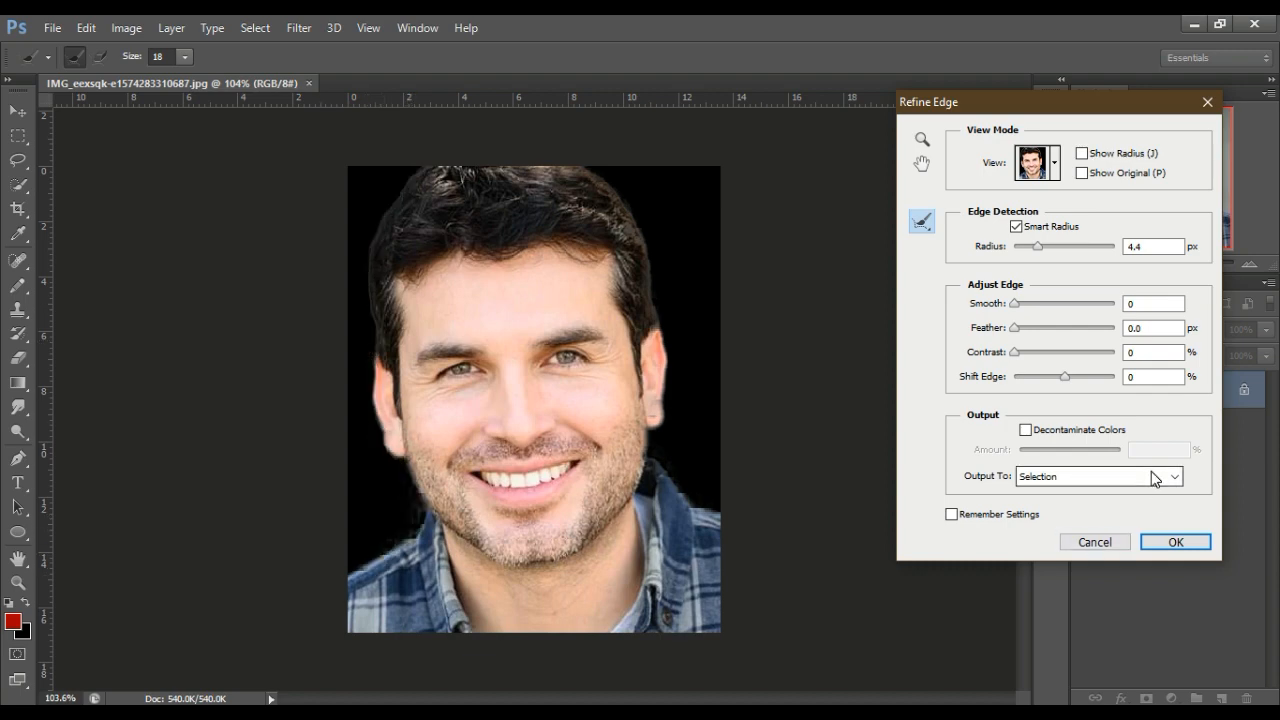
left_click(1103, 478)
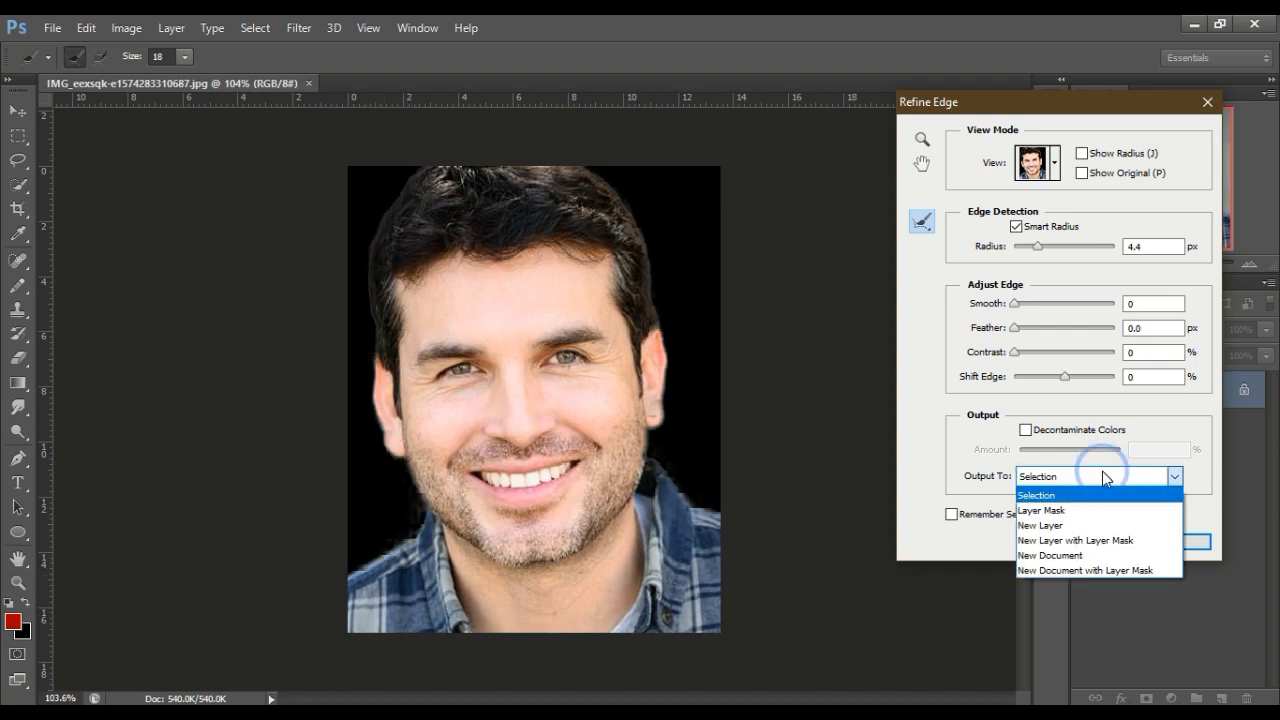
left_click(1050, 508)
left_click(1192, 543)
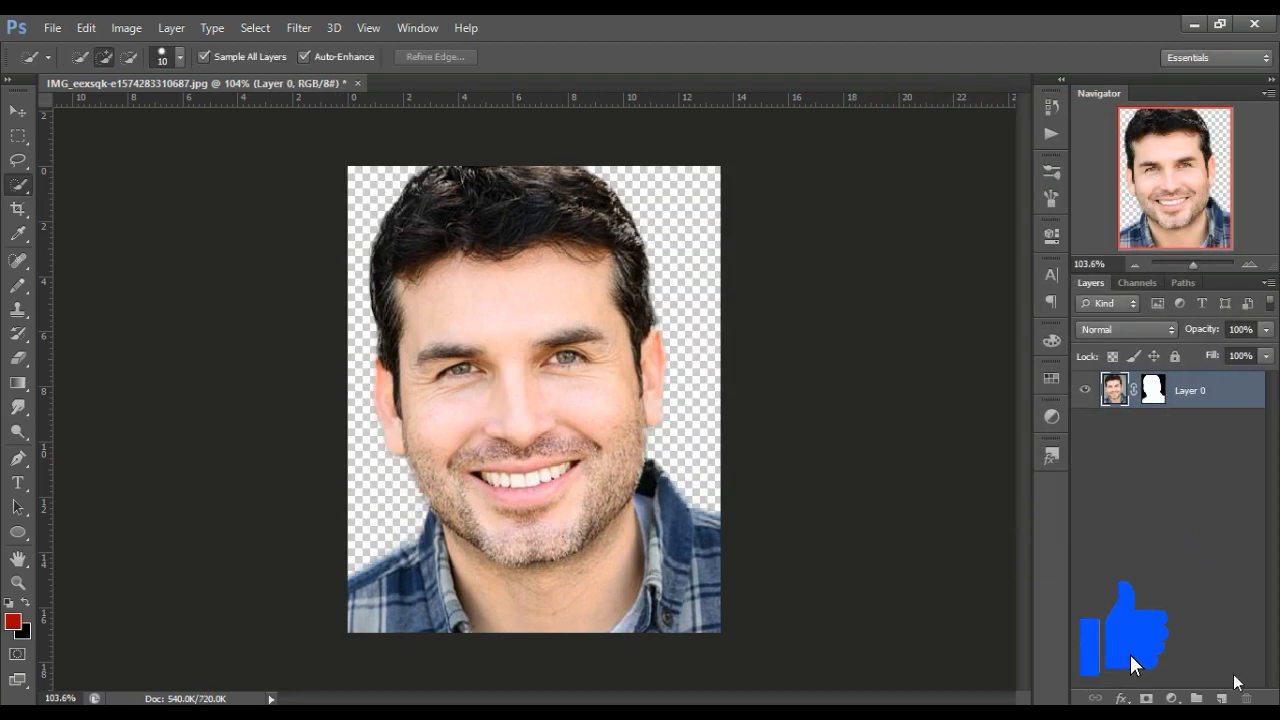
Add a new layer beneath the masked portrait, reset the colors to default and fill the layer with white
left_click(1224, 698)
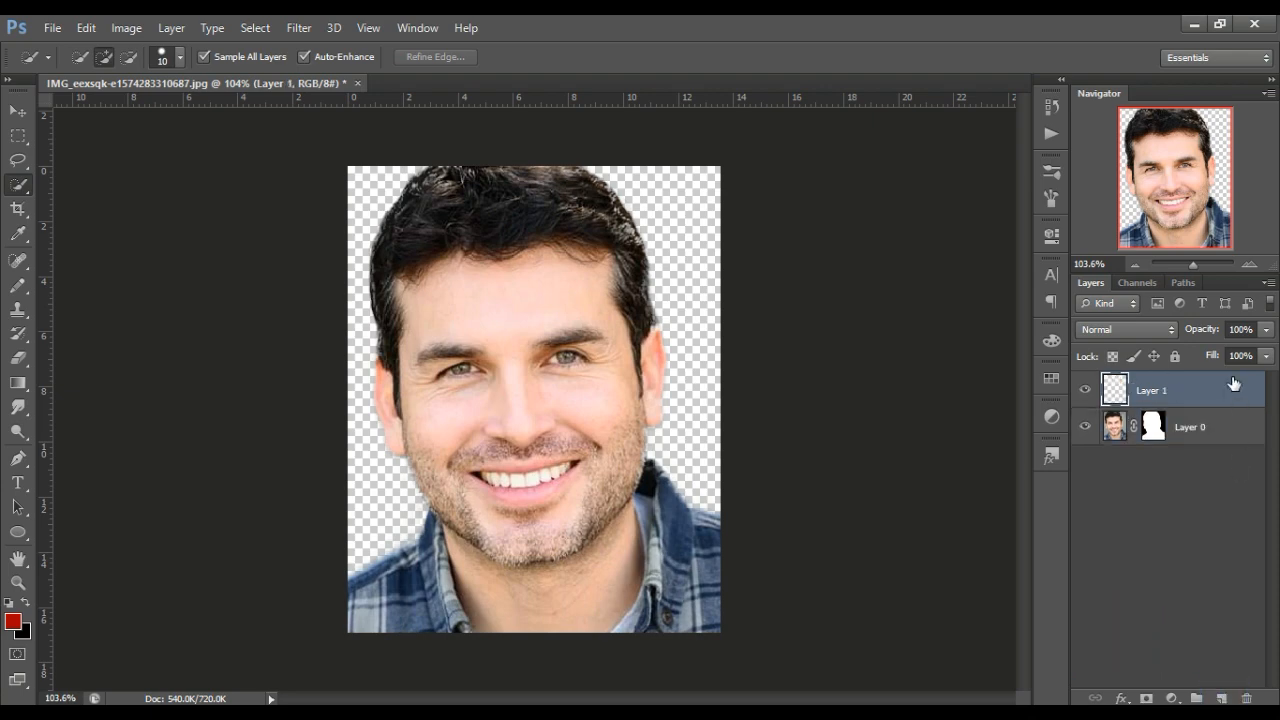
left_click_drag(1232, 380, 1172, 482)
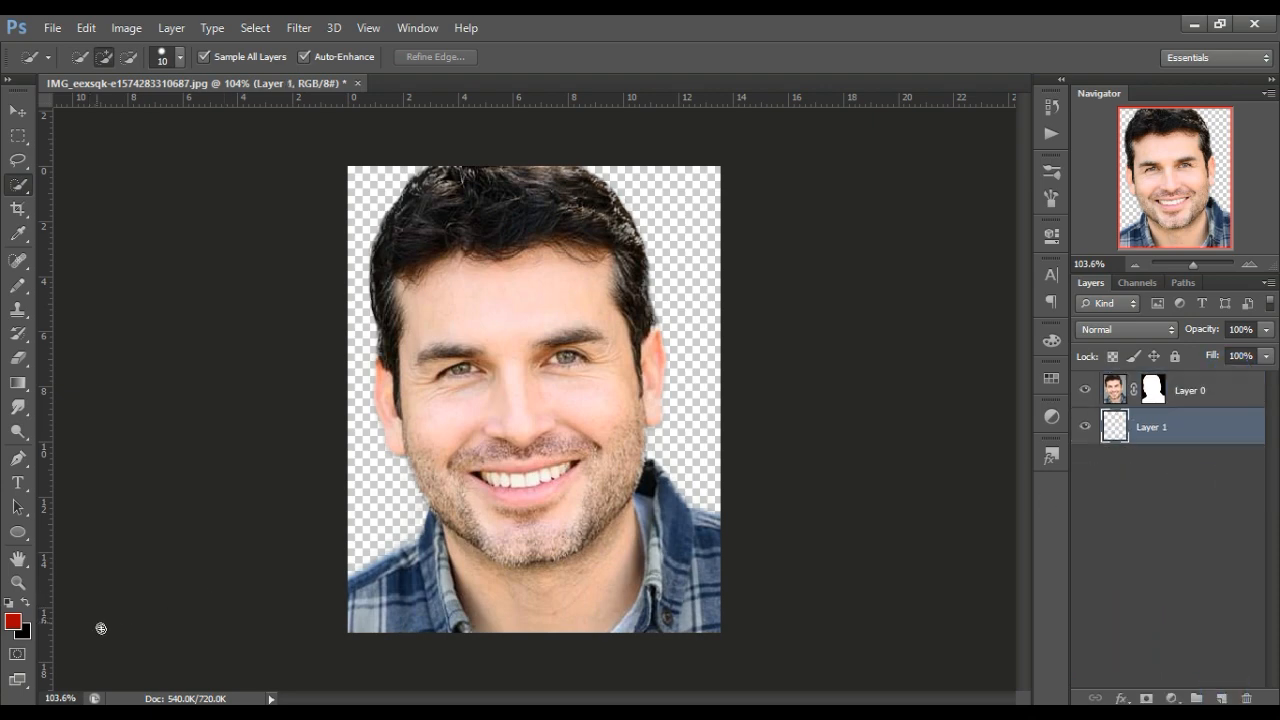
key("d")
key("alt+Delete")
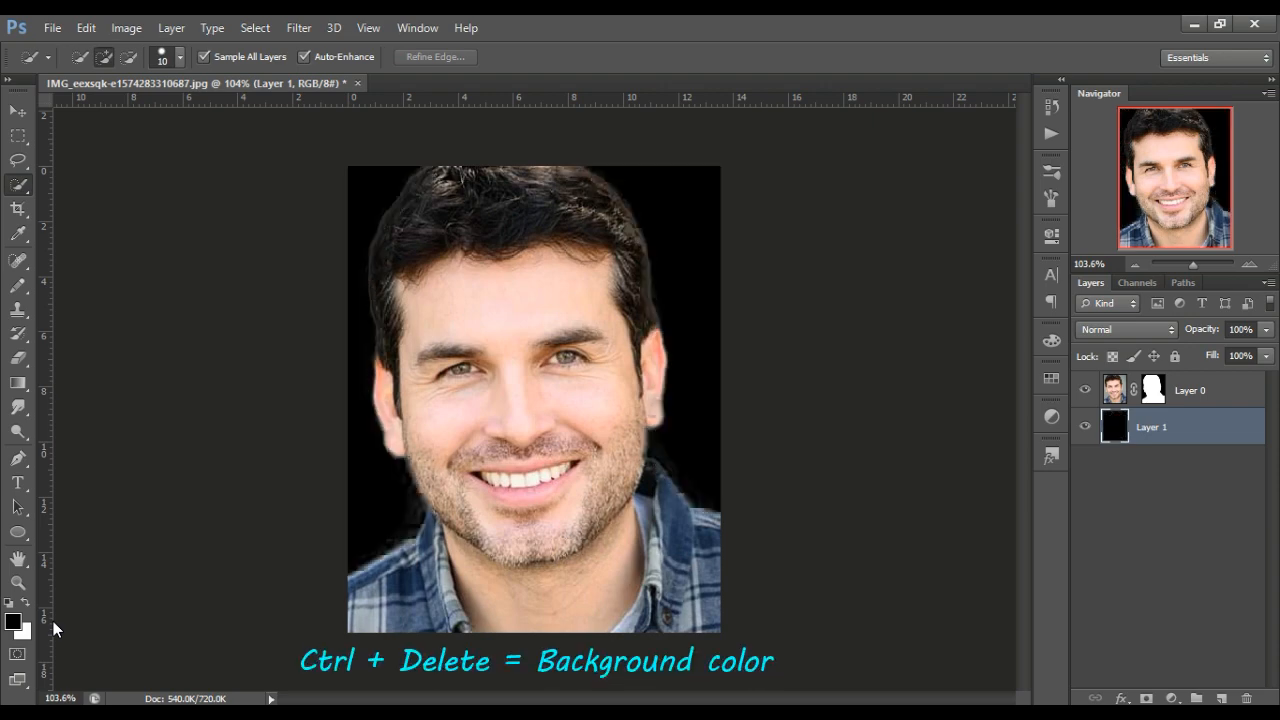
key("ctrl+Delete")
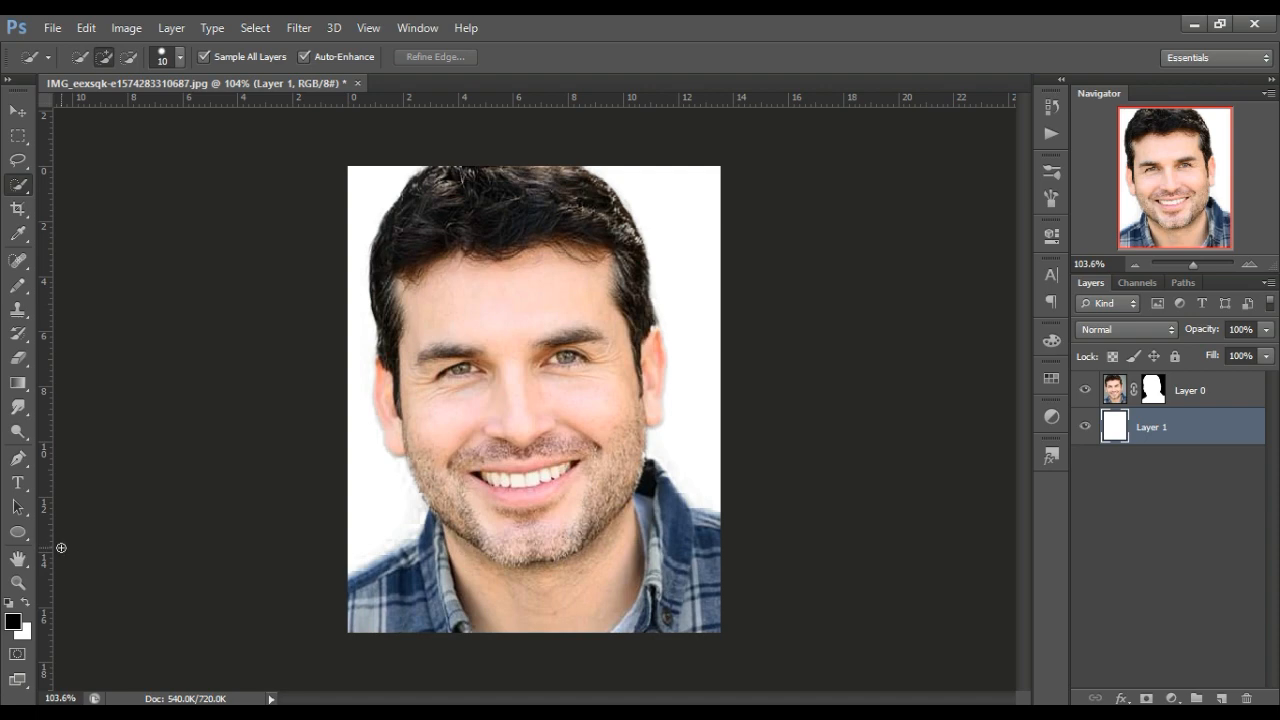
Add a Black & White adjustment layer above the portrait layer and set its Reds to 23
left_click(1200, 400)
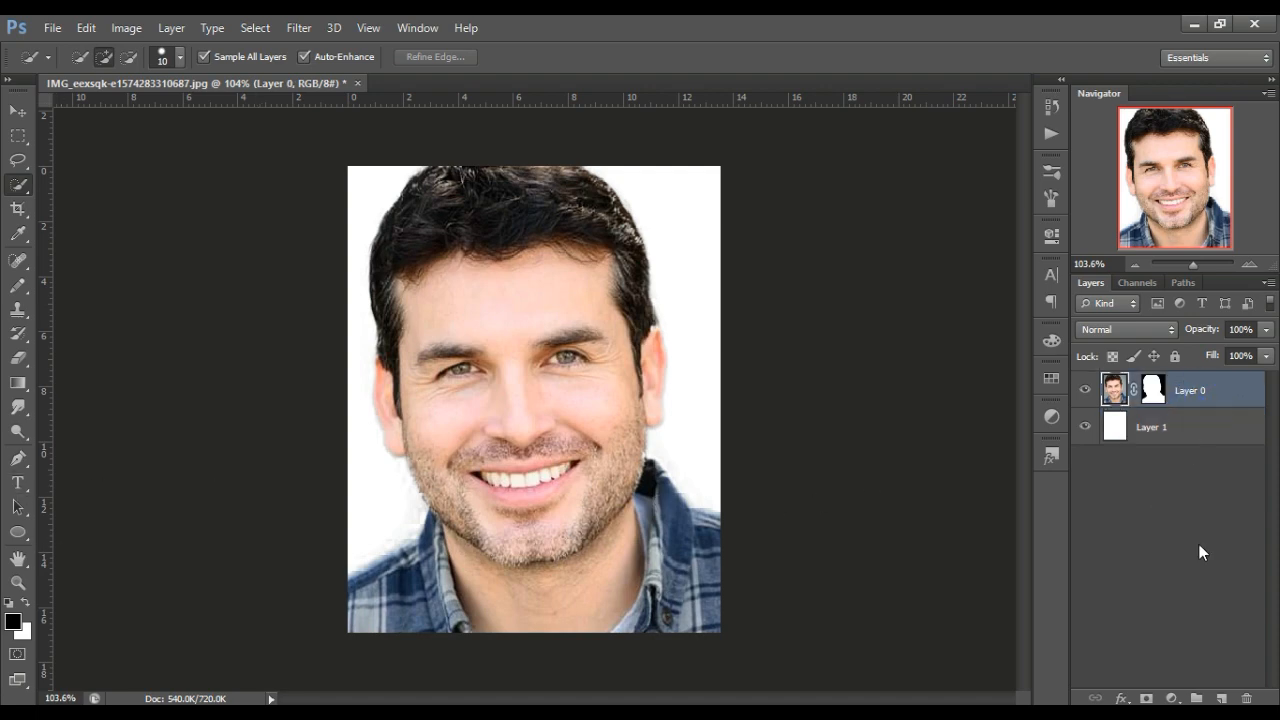
left_click(1175, 697)
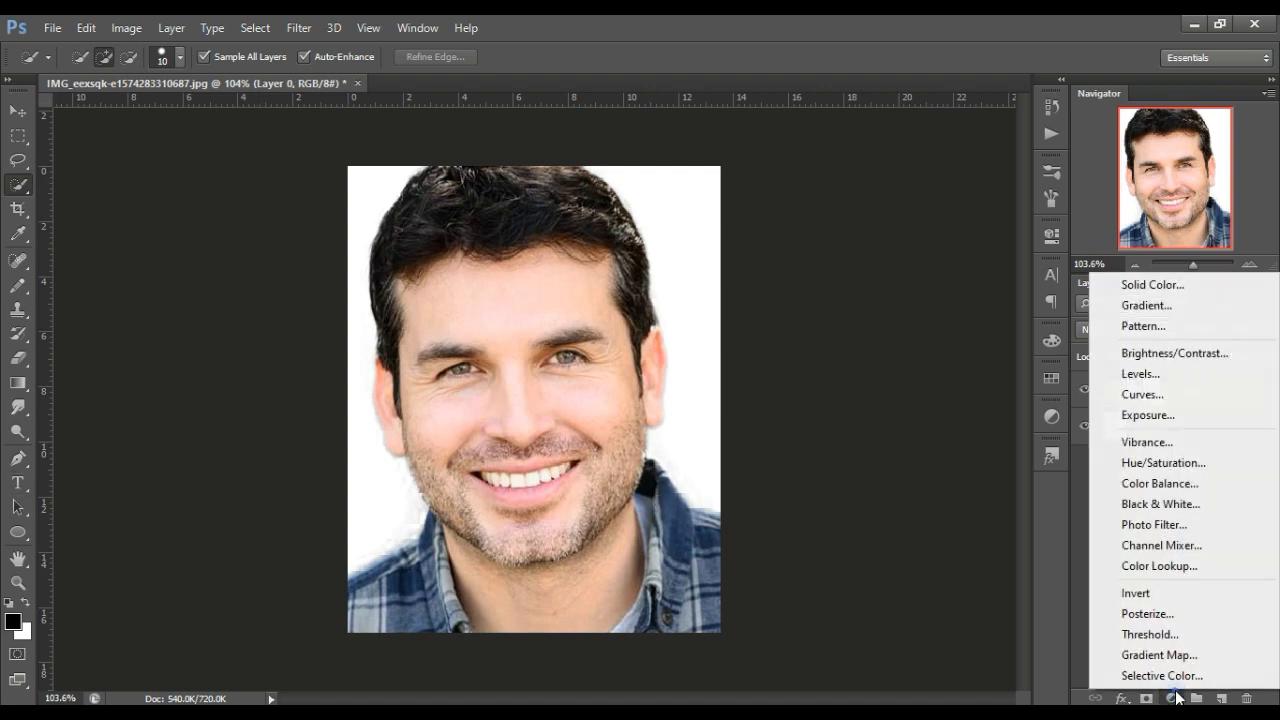
left_click(1162, 500)
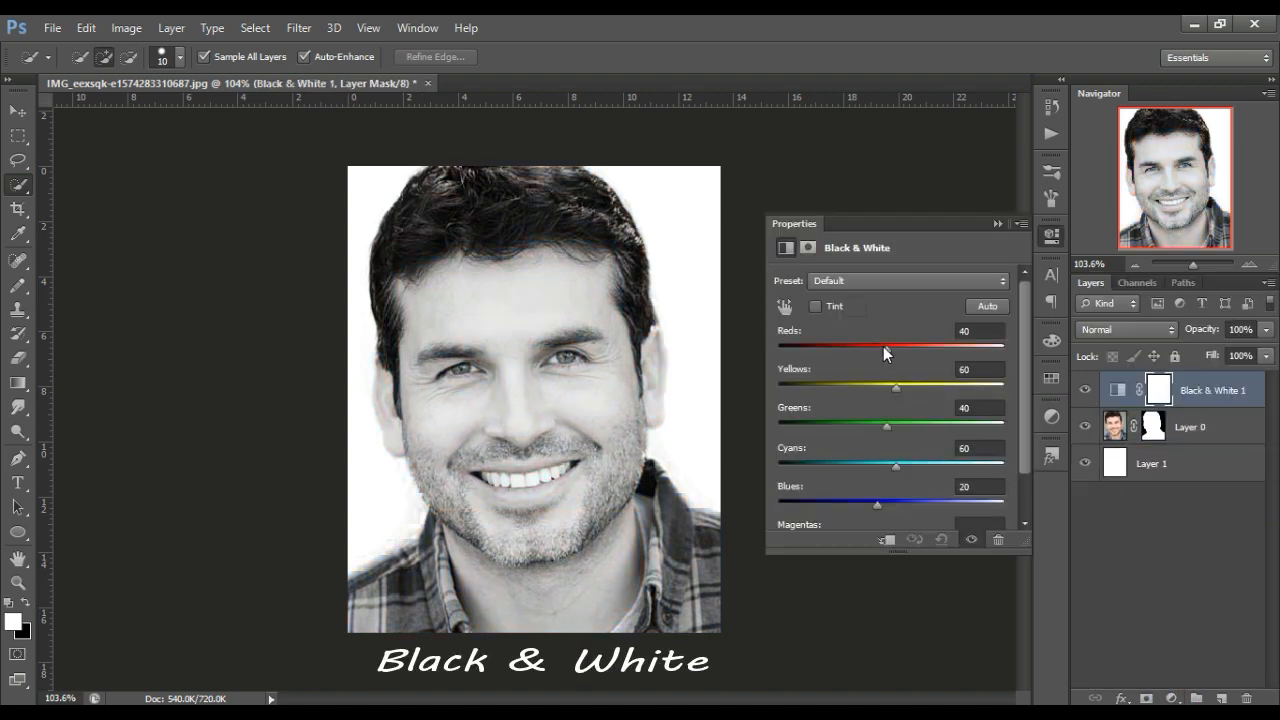
left_click_drag(883, 347, 879, 350)
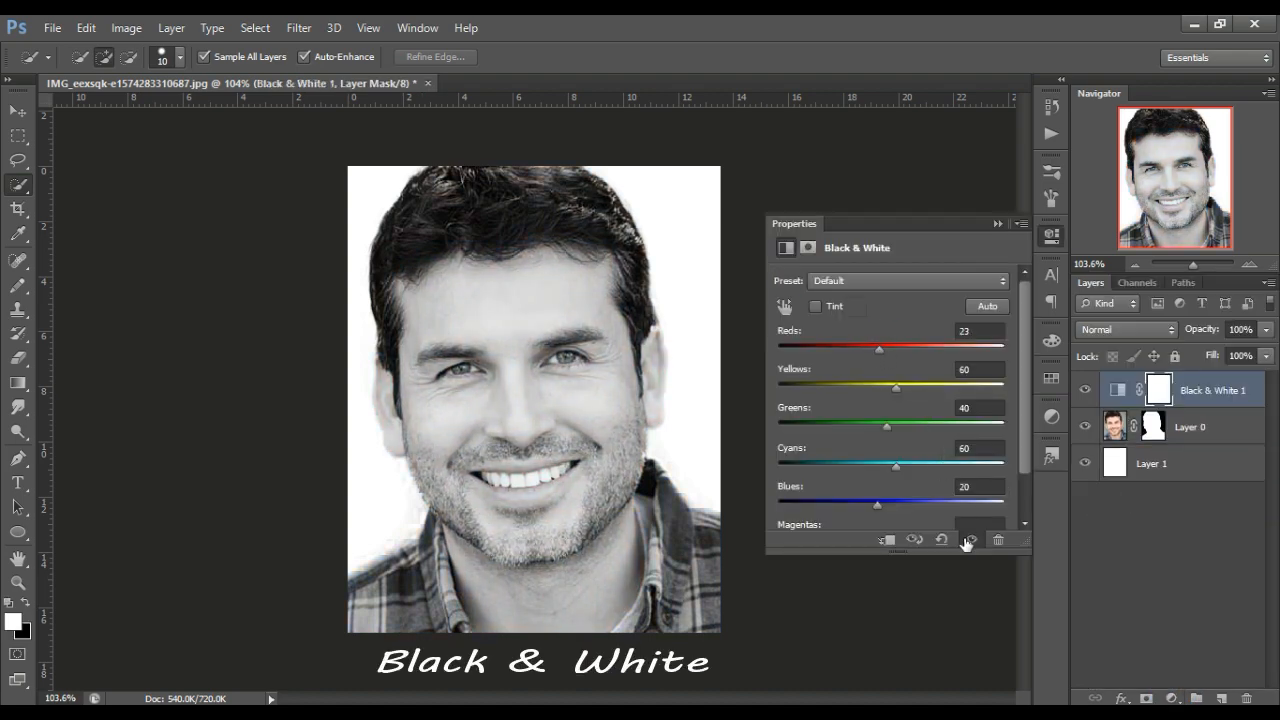
left_click(996, 223)
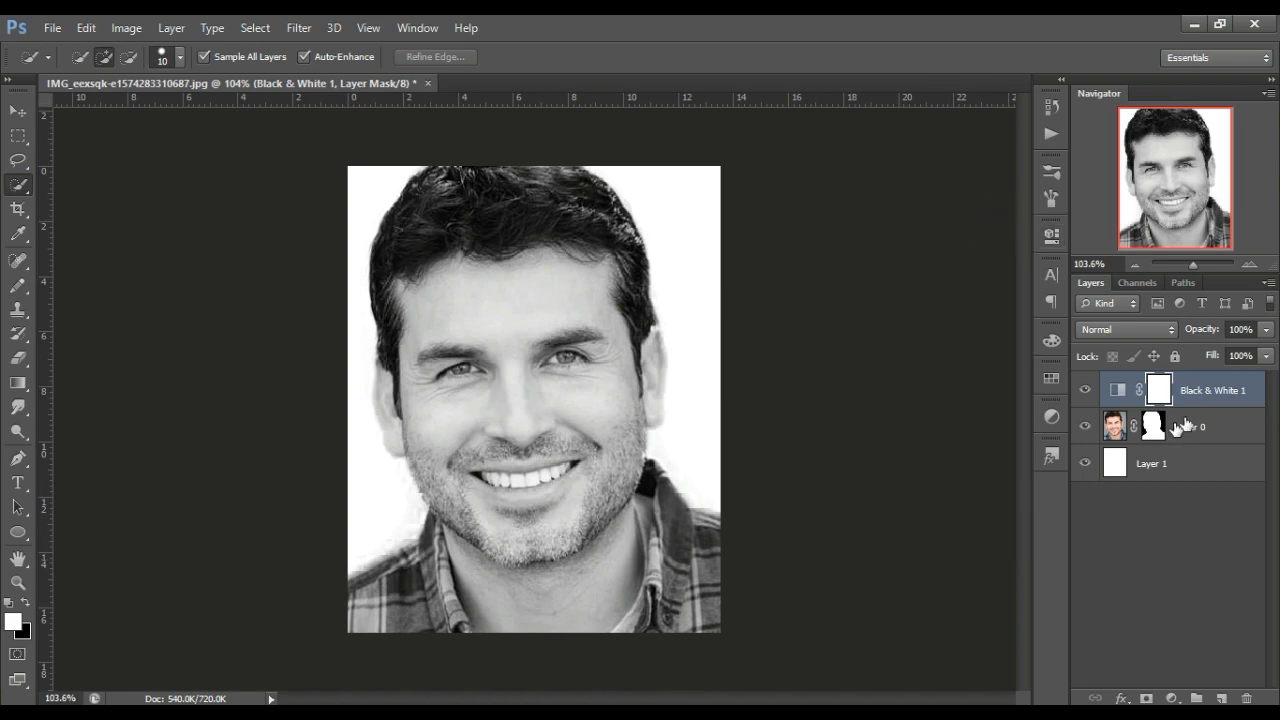
Convert the Black & White adjustment layer and the portrait layer together into one smart object
left_click(1205, 393)
left_click(1208, 426, "shift")
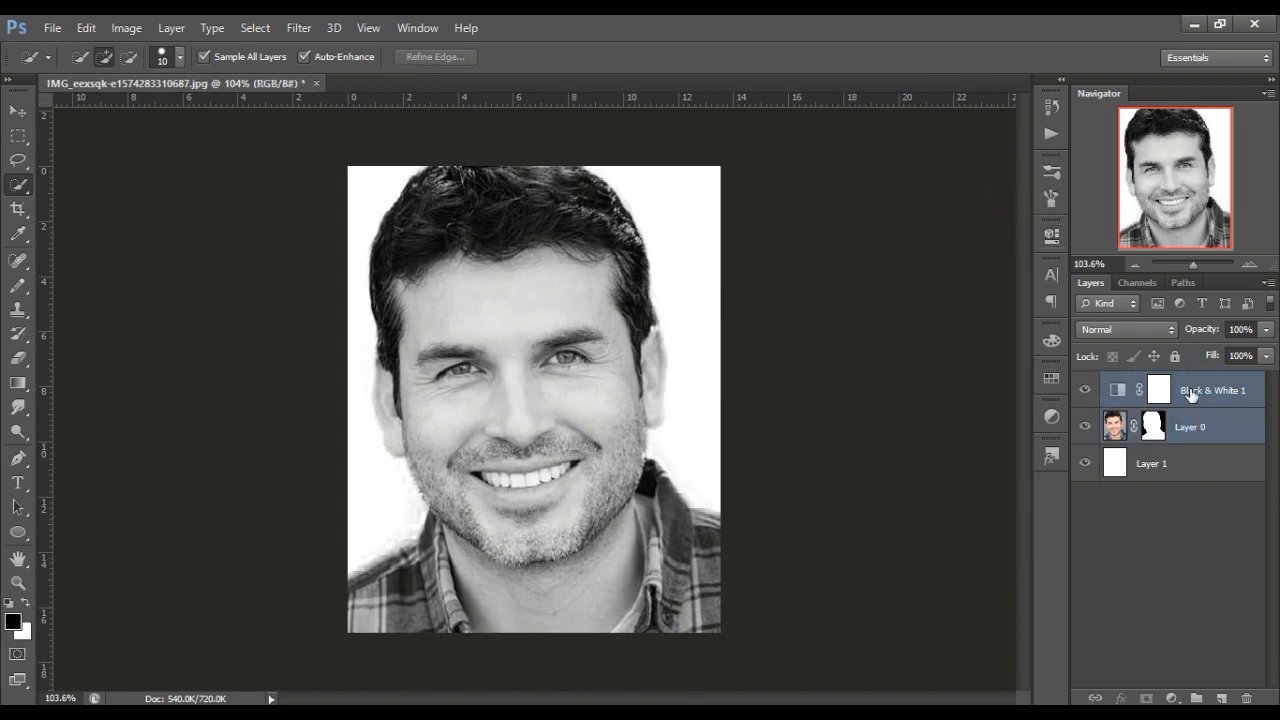
left_click(1172, 397)
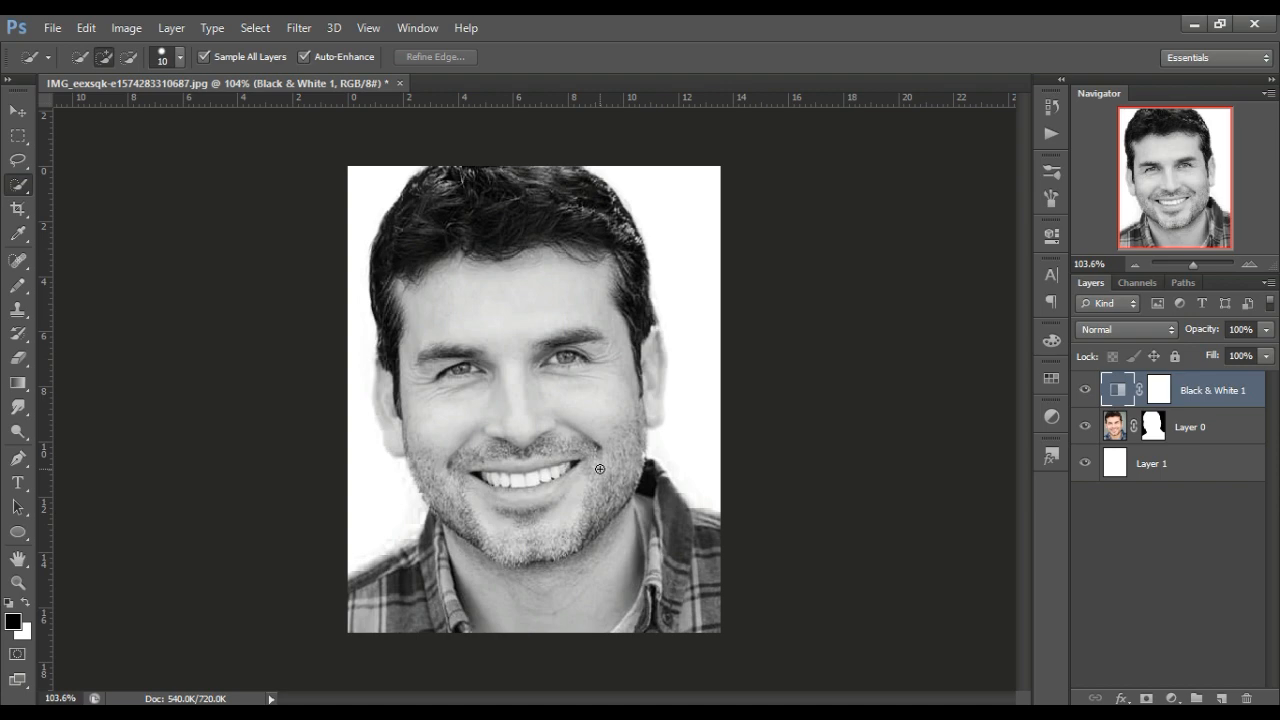
left_click(1217, 427, "shift")
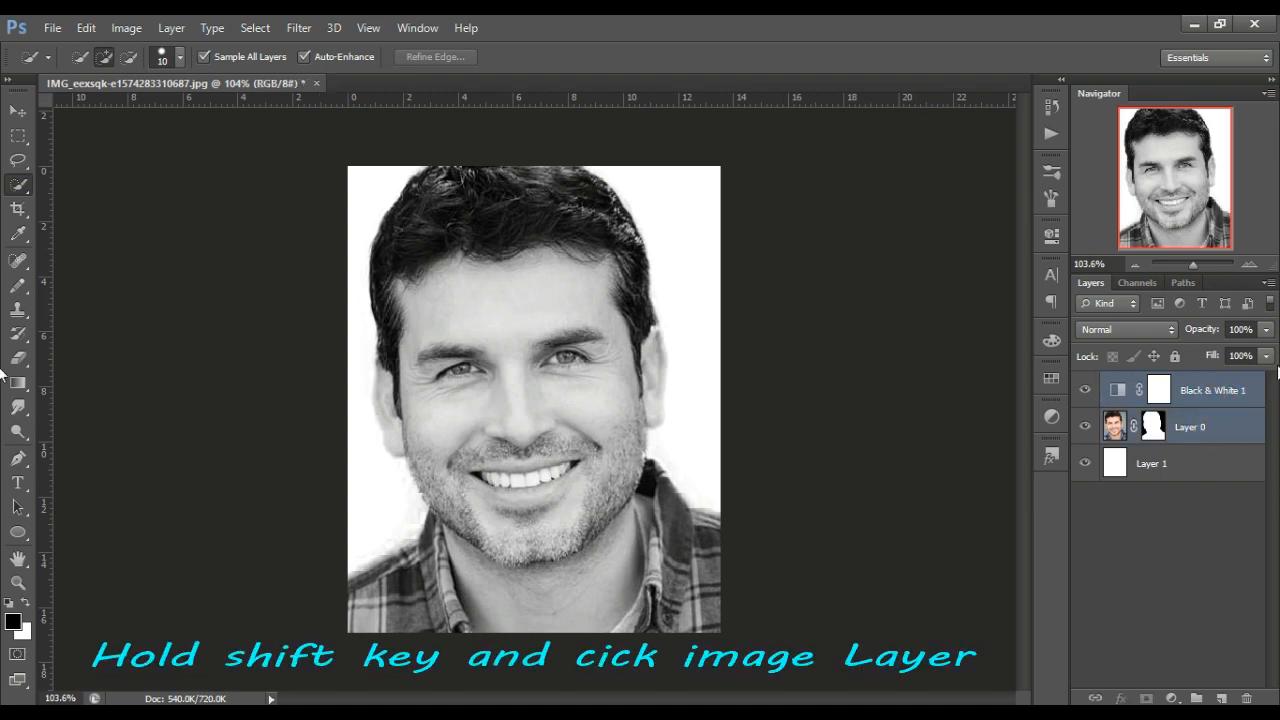
left_click(1270, 284)
left_click(1090, 414)
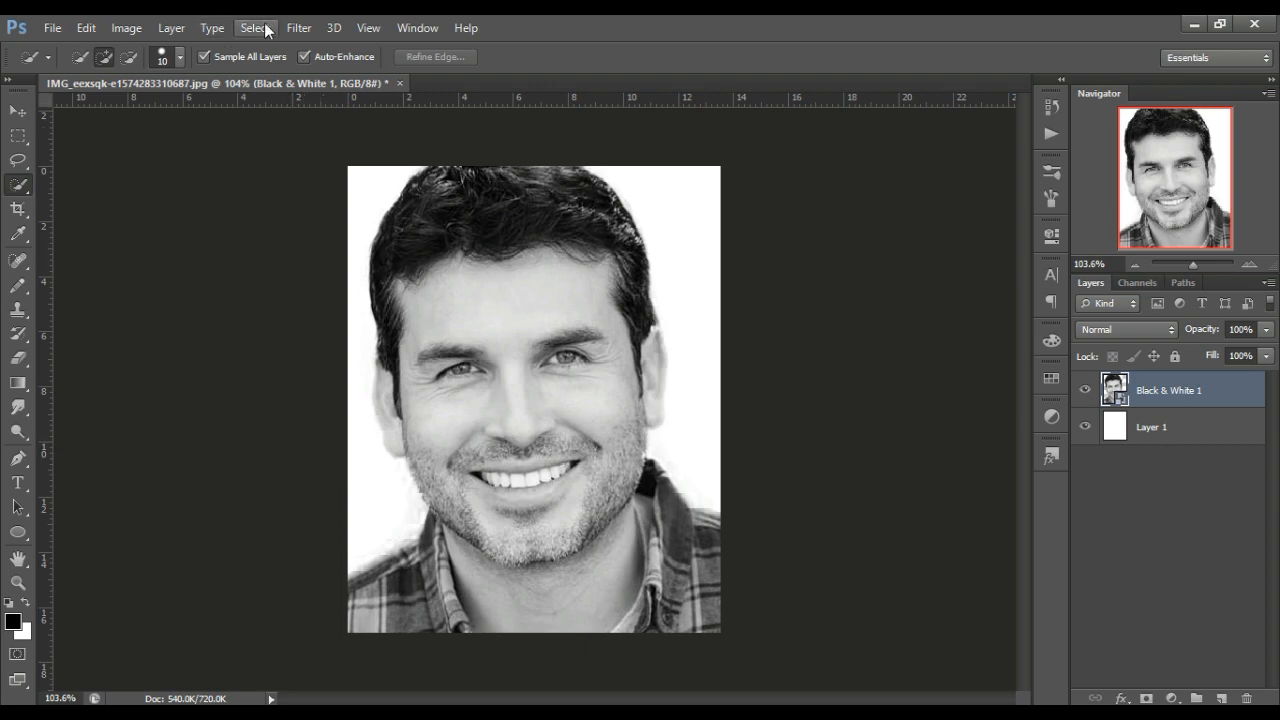
Apply the Filter Gallery's Sketch Halftone Pattern to the smart object with size 2, contrast 0 and the Dot pattern type
left_click(296, 27)
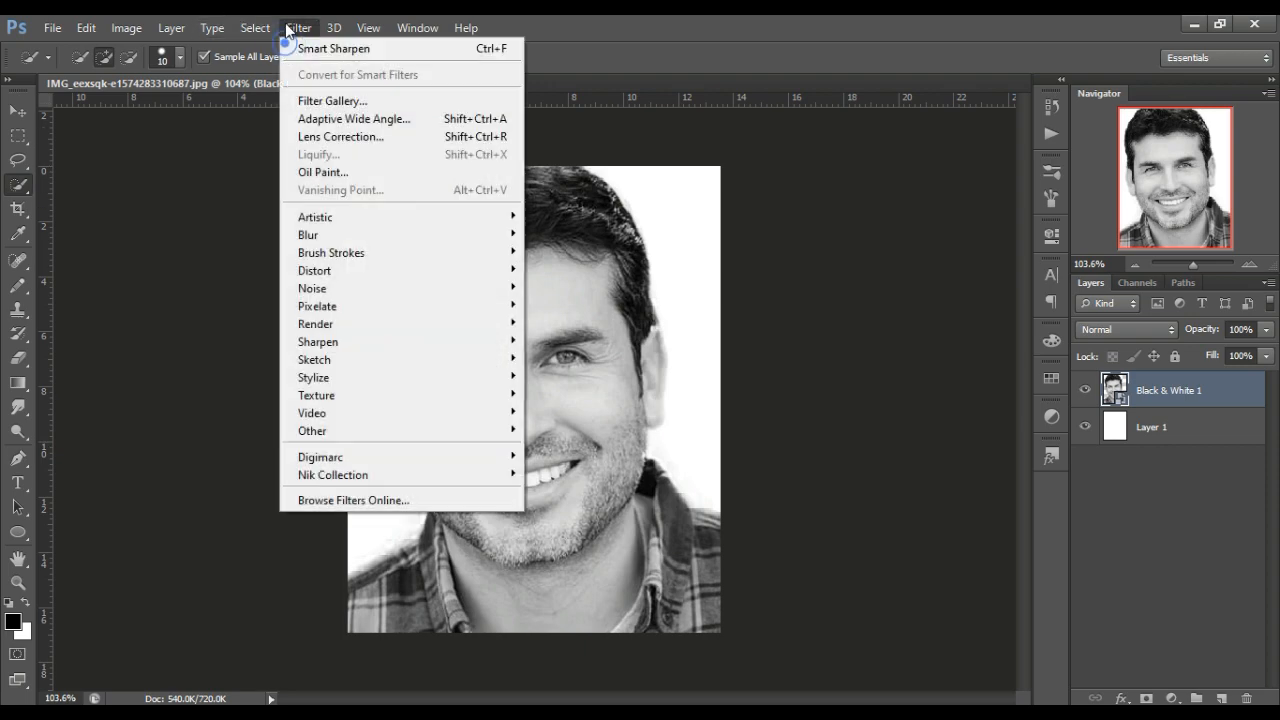
left_click(322, 102)
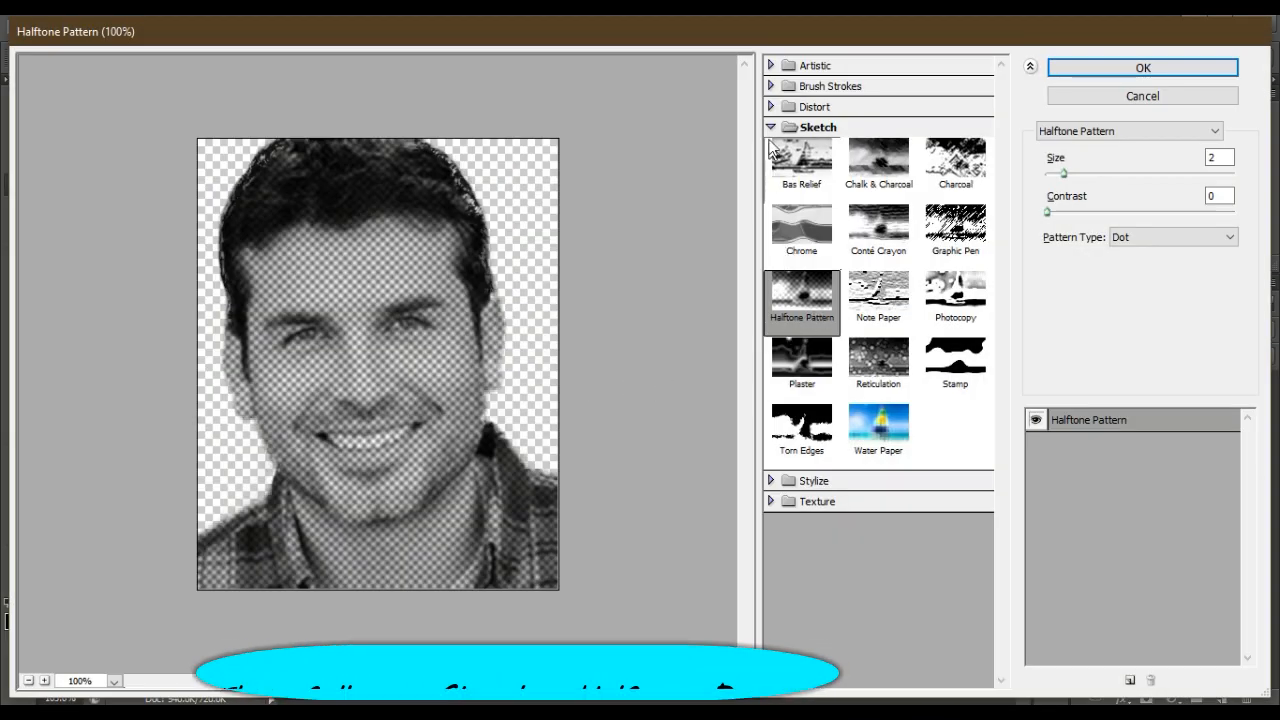
left_click(815, 292)
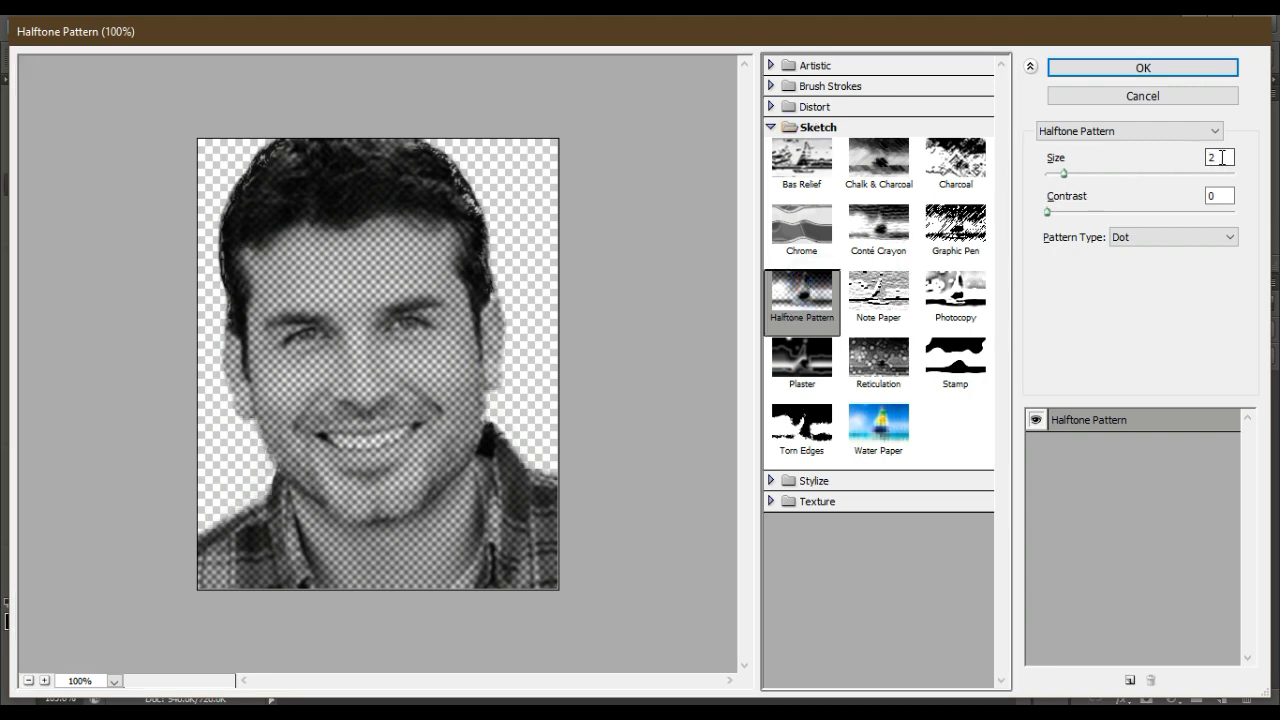
left_click(1220, 157)
left_click(1220, 195)
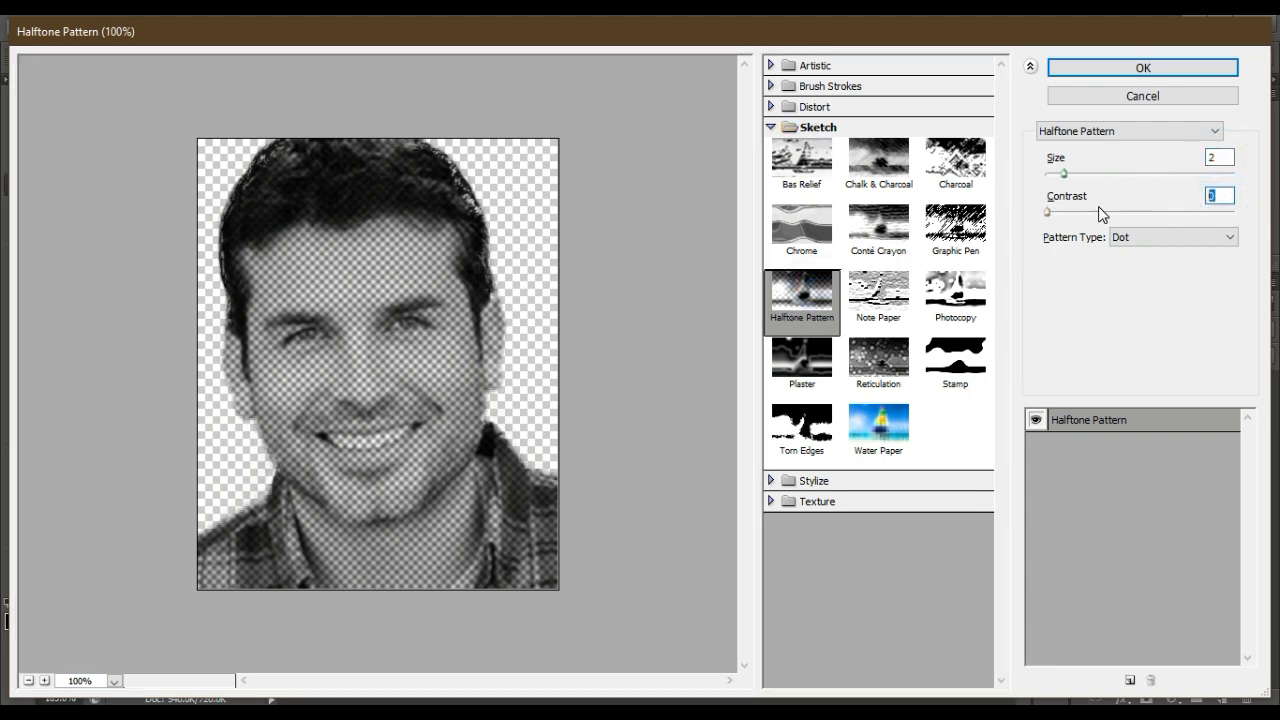
left_click(1141, 72)
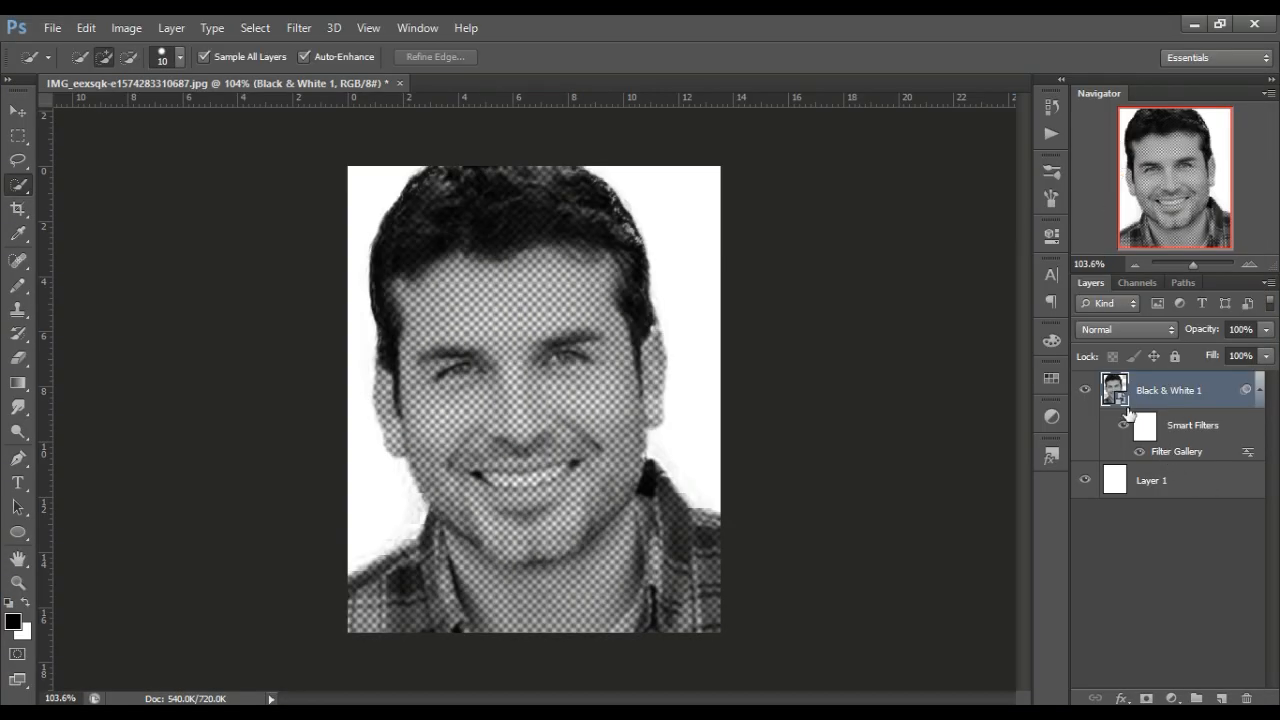
Apply Smart Sharpen to the halftone smart object with amount 500%, radius 64 px and Gaussian Blur removal
left_click(296, 29)
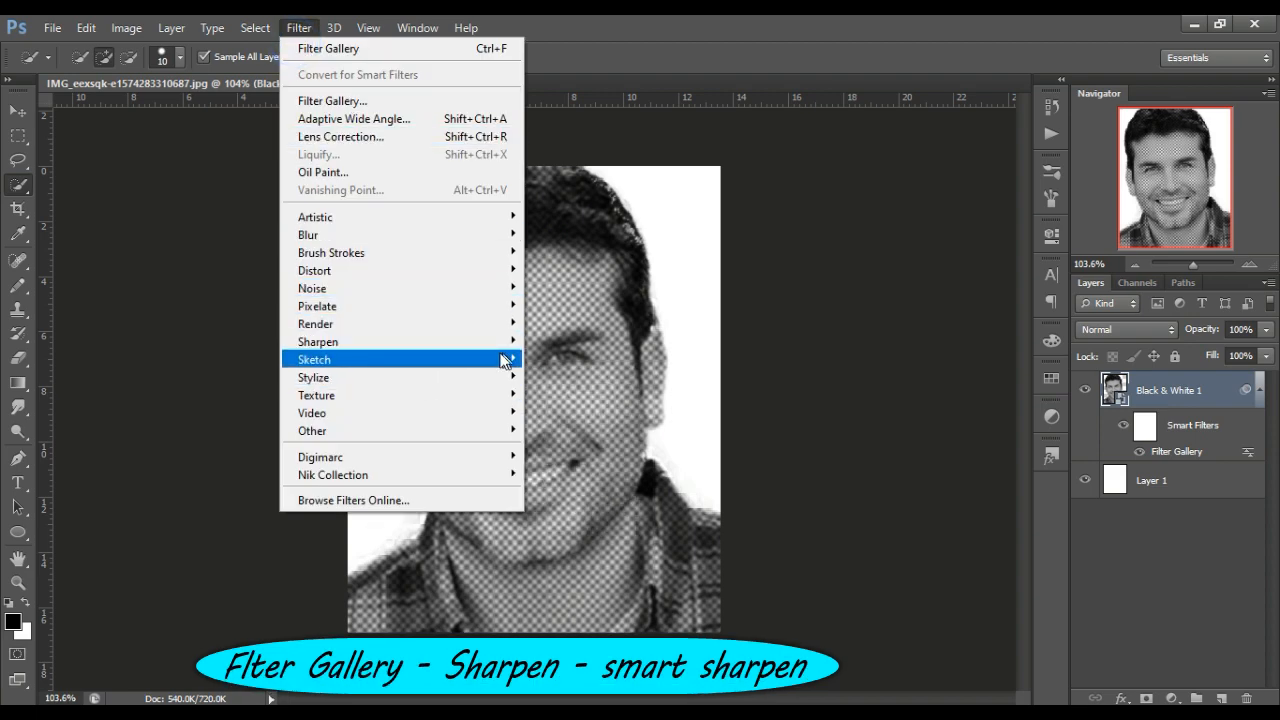
mouse_move(480, 341)
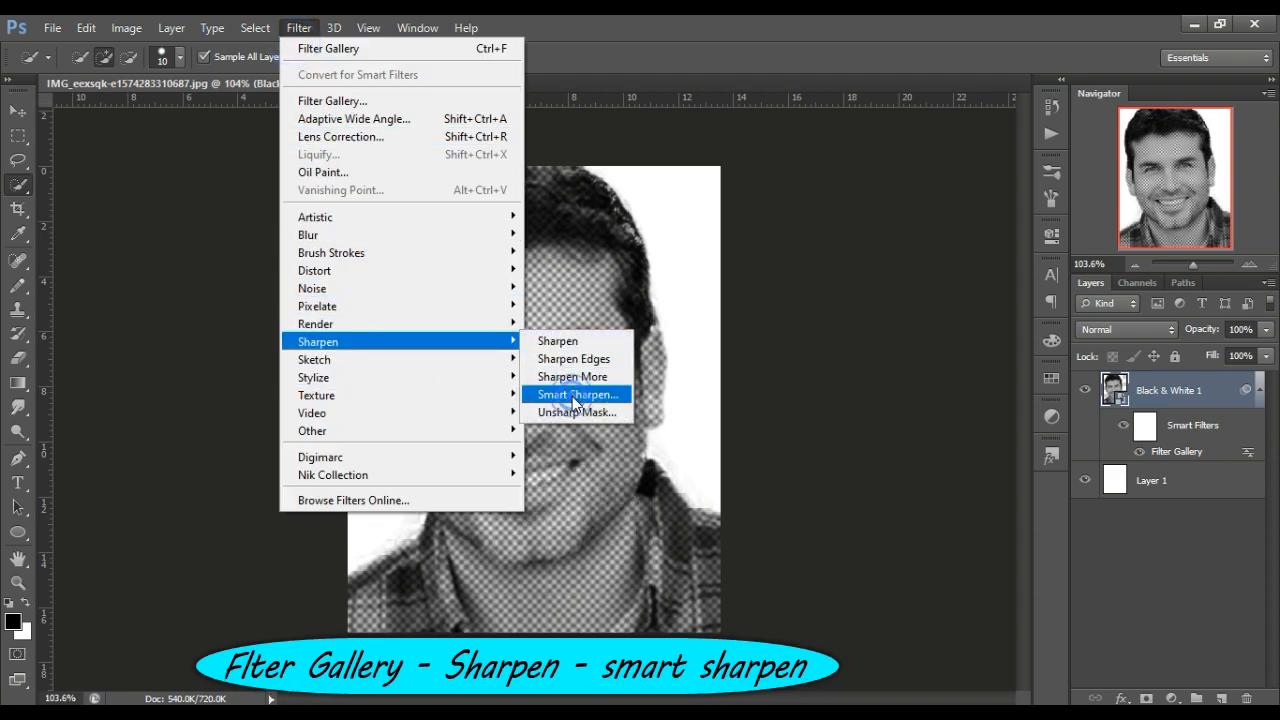
left_click(572, 396)
left_click(940, 318)
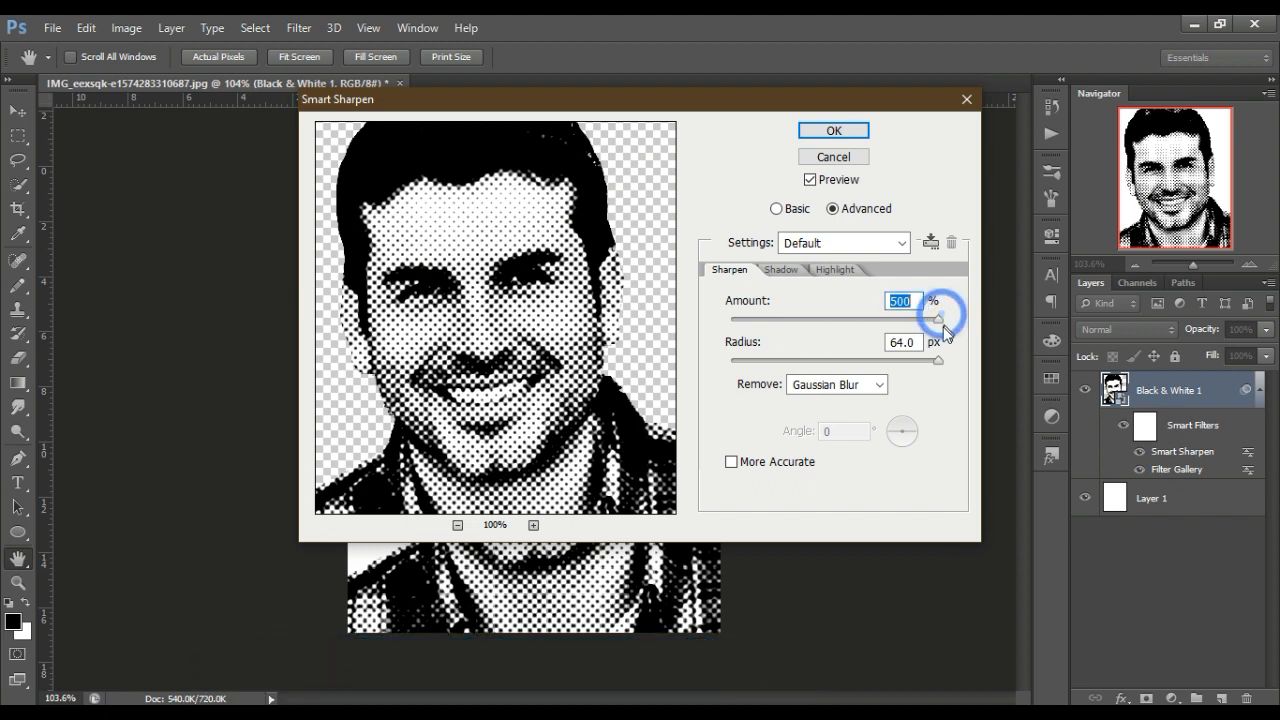
left_click(900, 342)
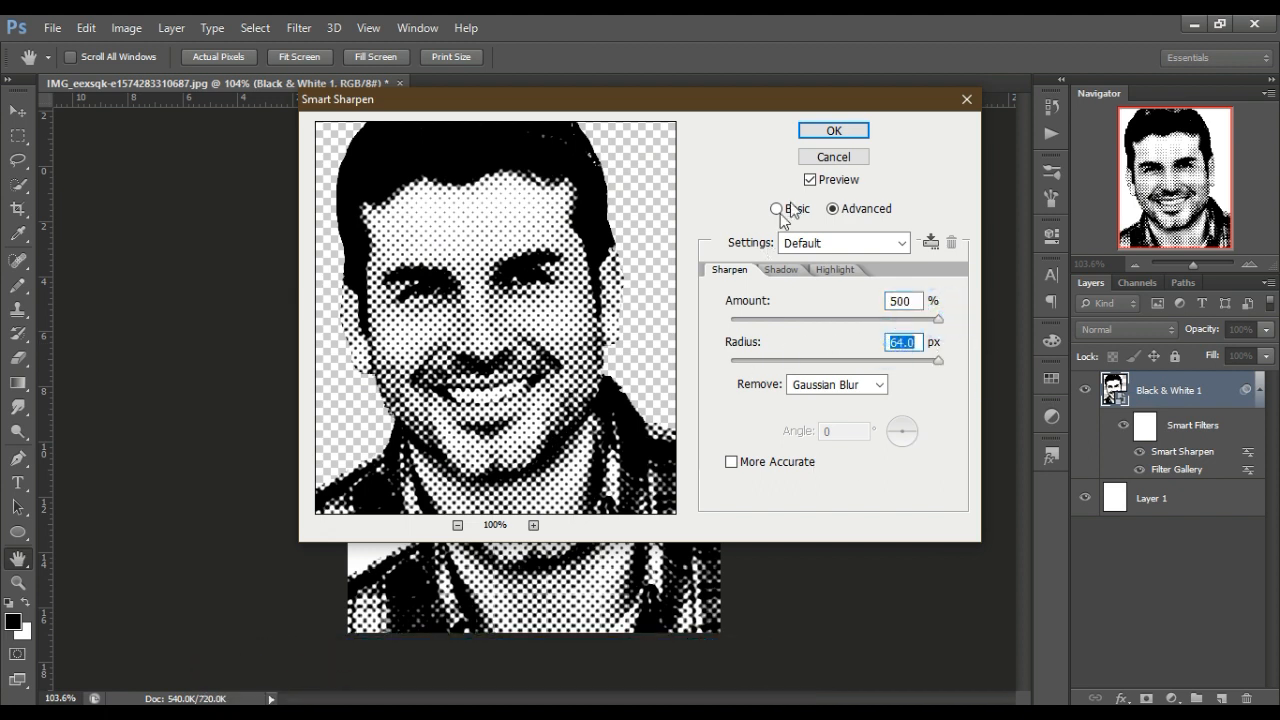
left_click(826, 136)
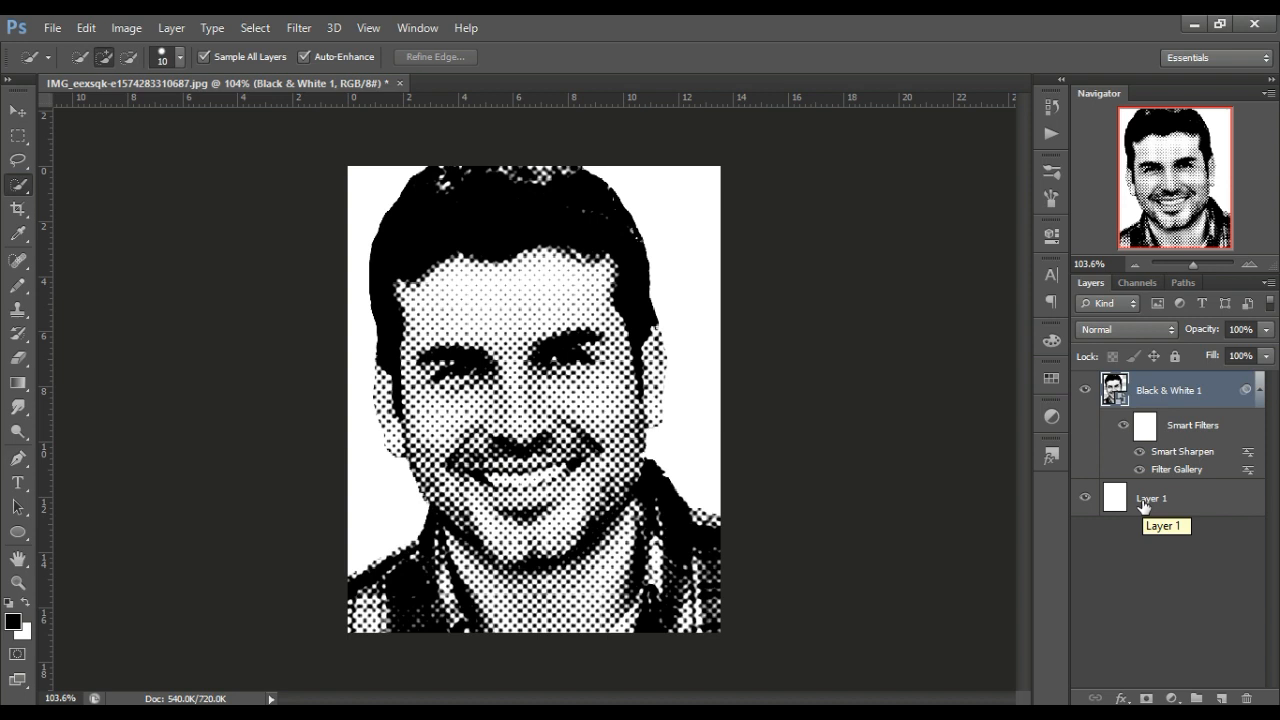
Add a Levels adjustment layer above the smart object and set its white input level to 100
left_click(1174, 698)
left_click(975, 383)
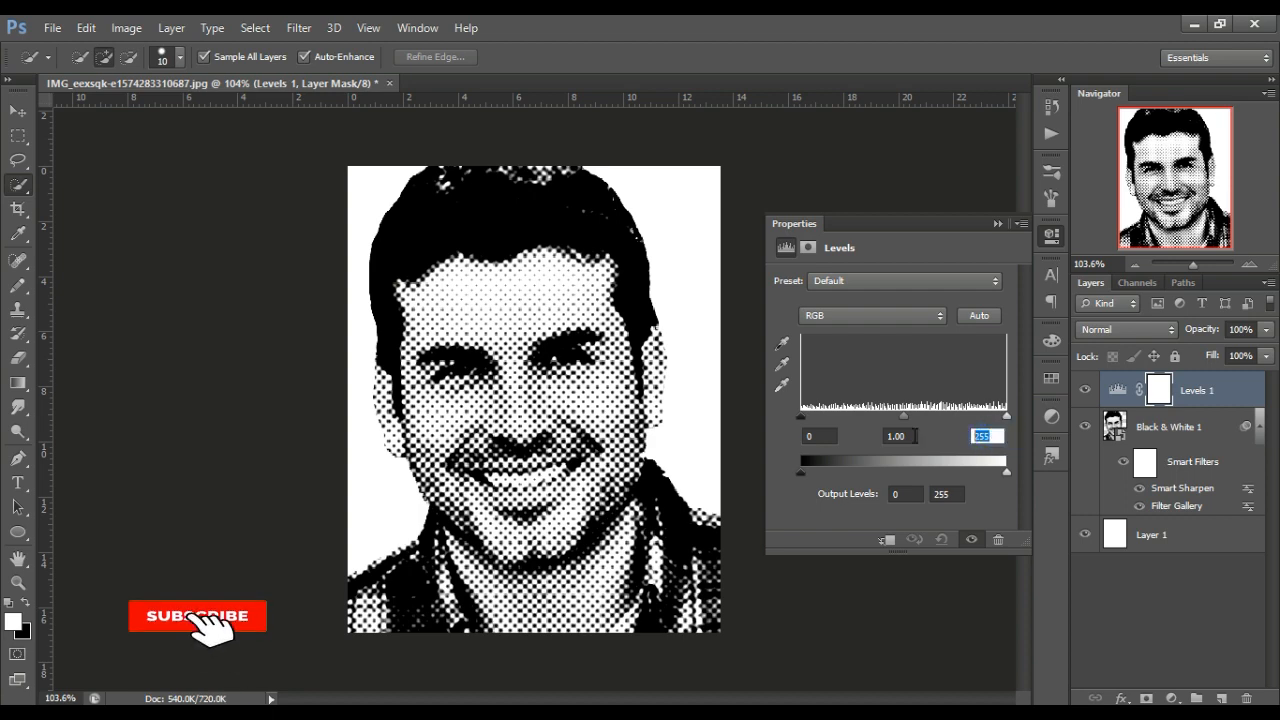
type("100")
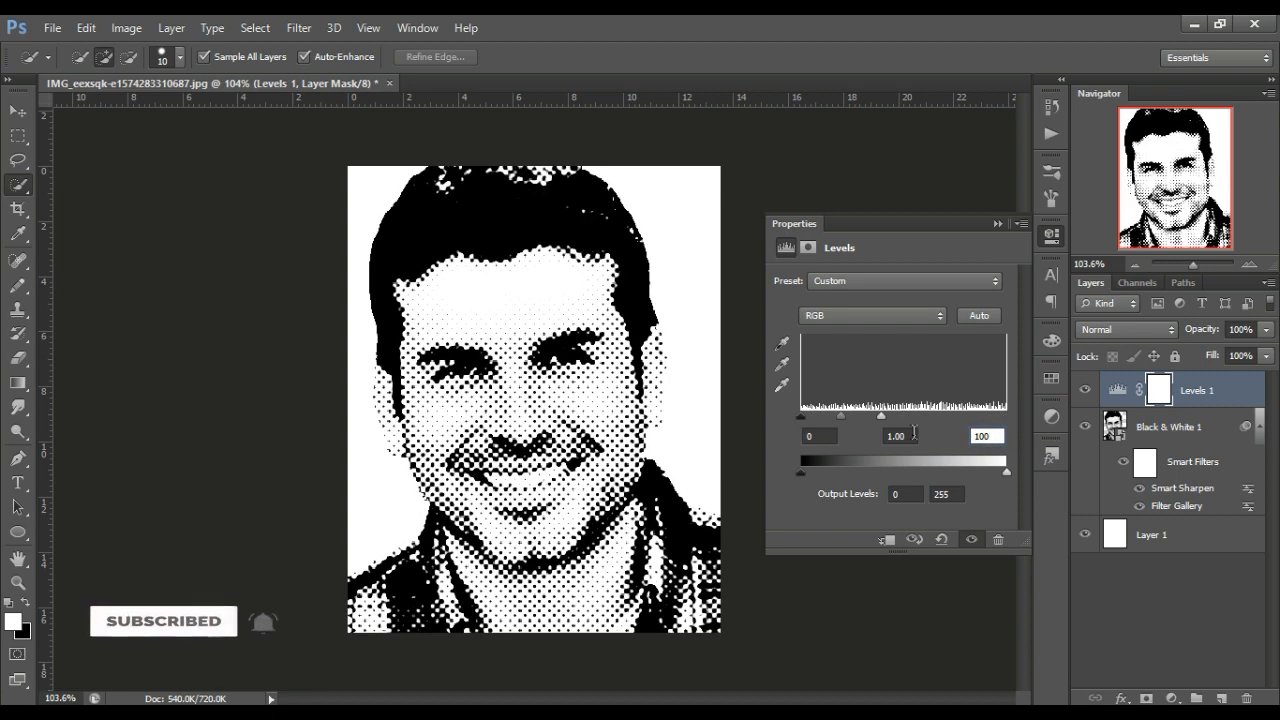
left_click(971, 540)
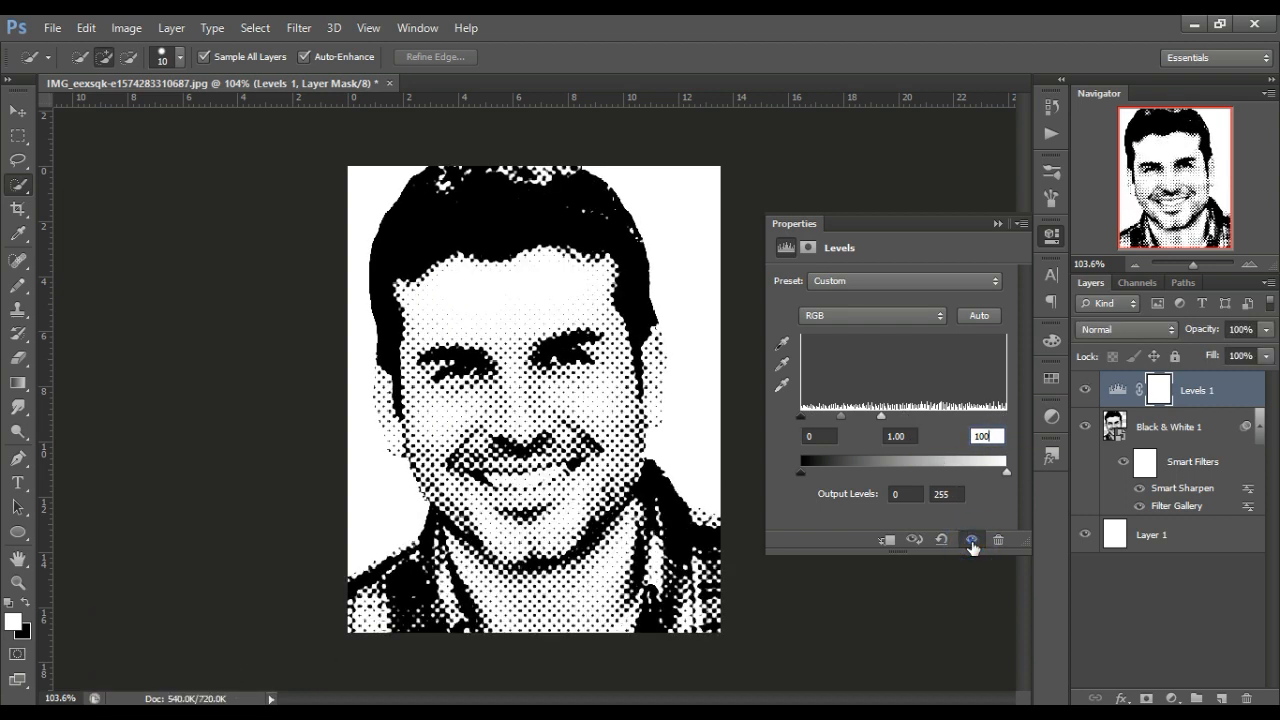
left_click(997, 224)
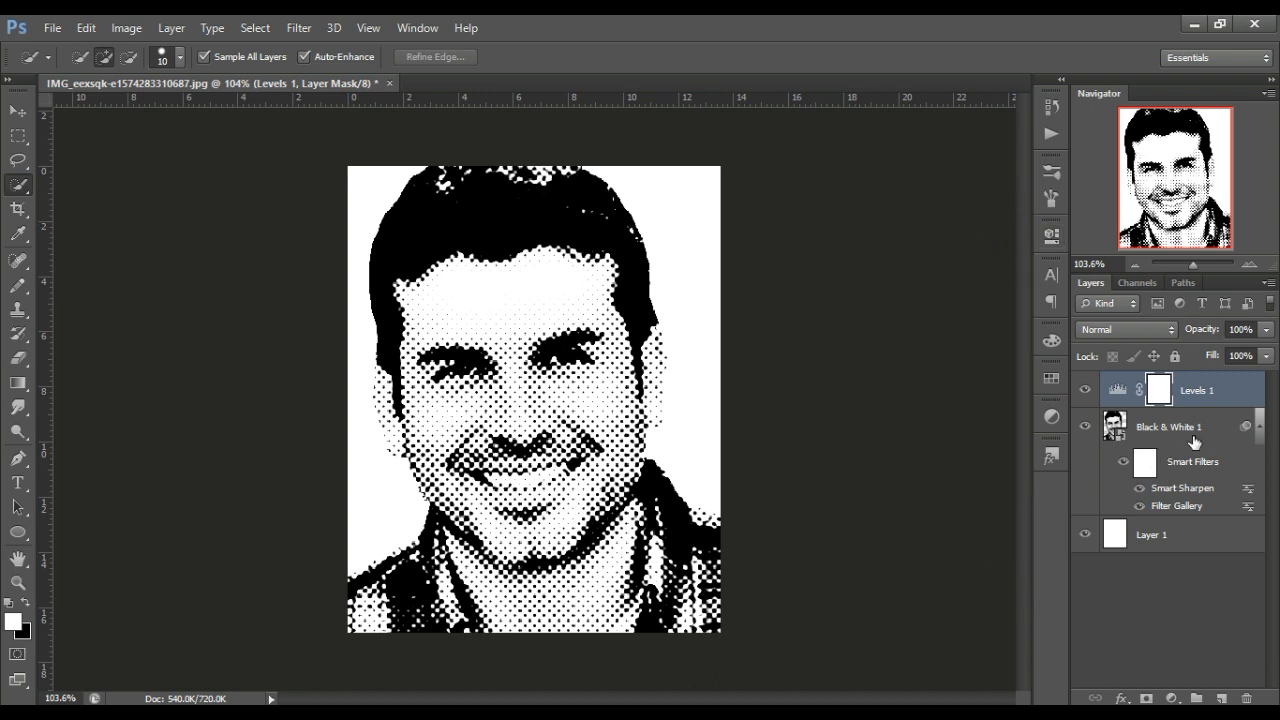
Set the foreground color to bright blue 00baff and fill the white background layer, Layer 1, with it
left_click(1145, 535)
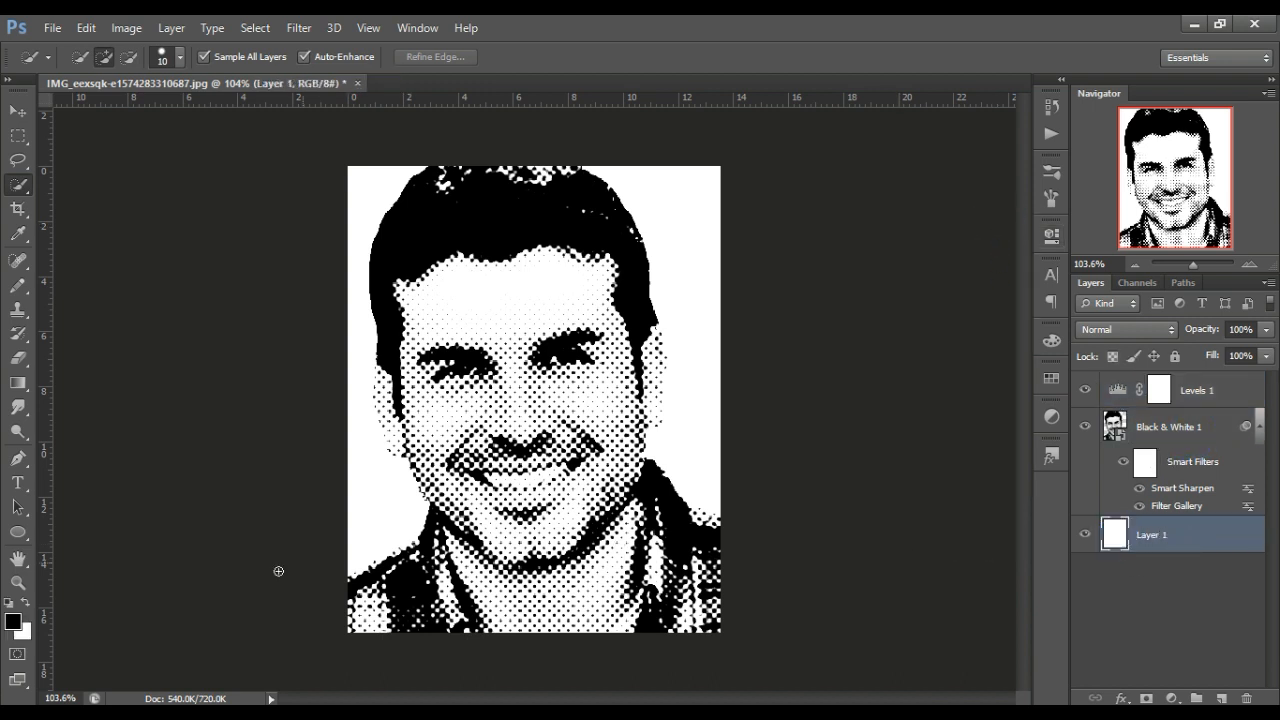
left_click(13, 622)
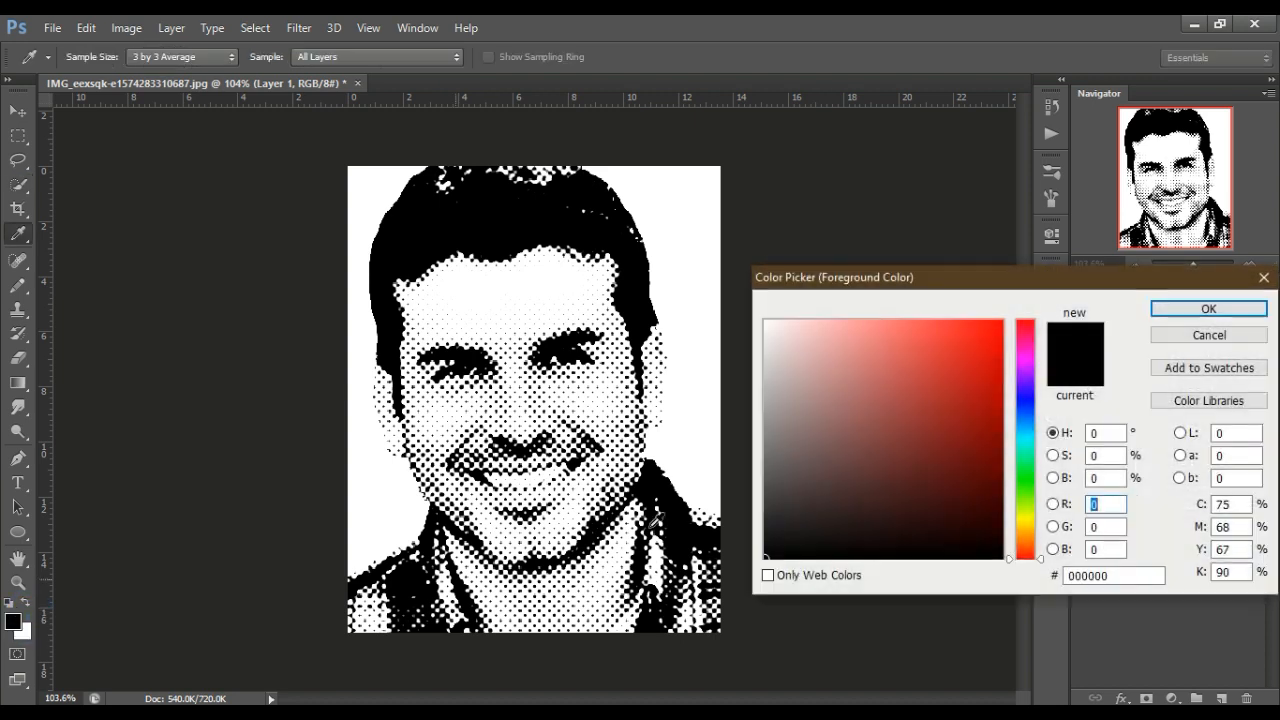
left_click(1027, 436)
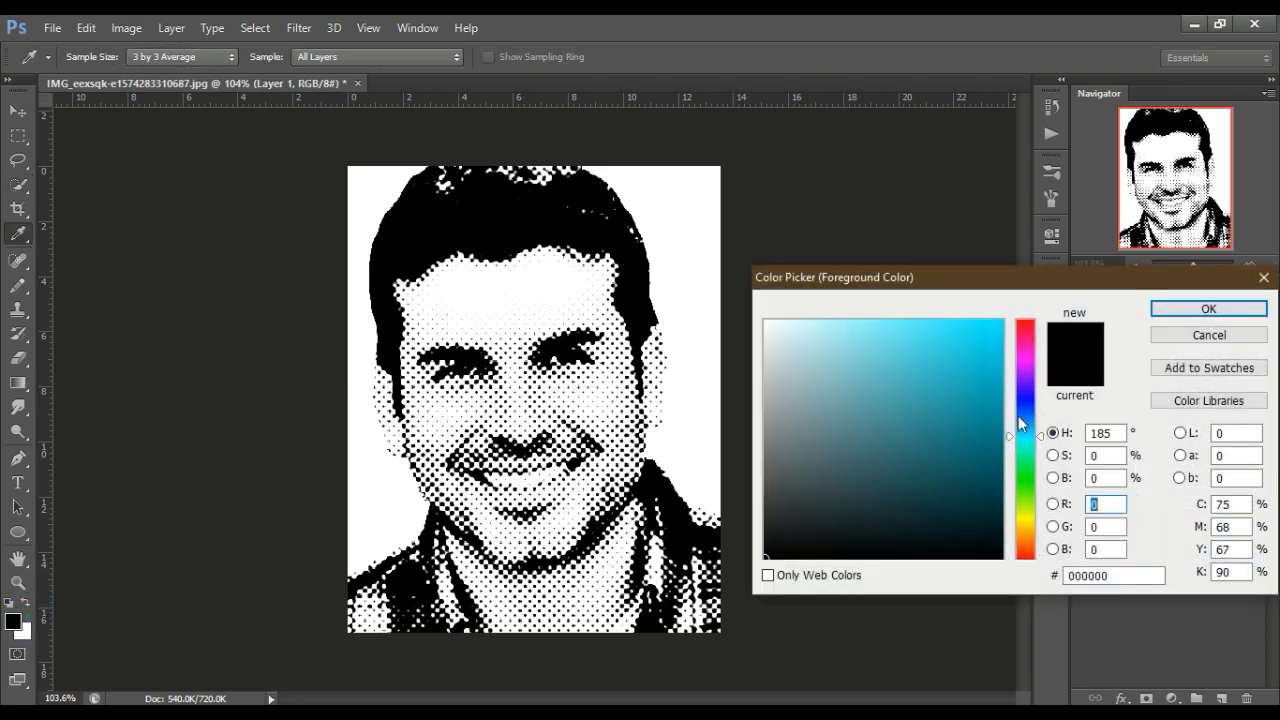
left_click(996, 391)
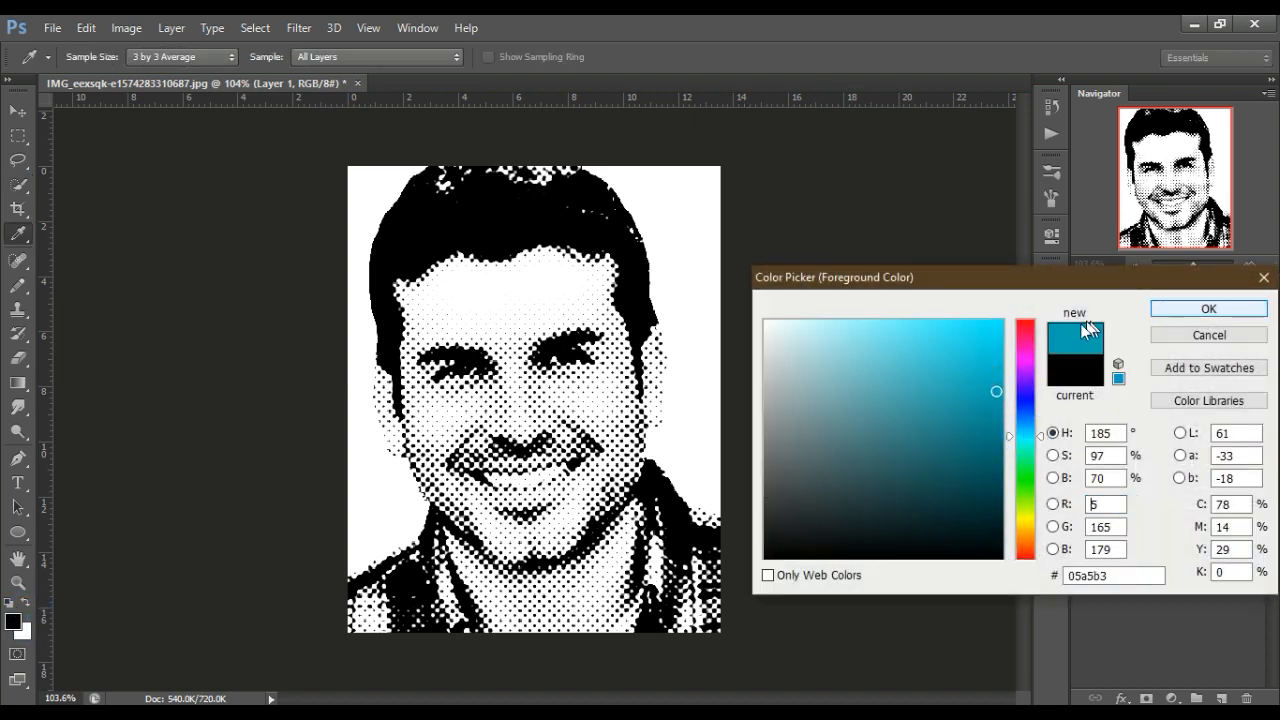
left_click(1026, 429)
left_click(1001, 321)
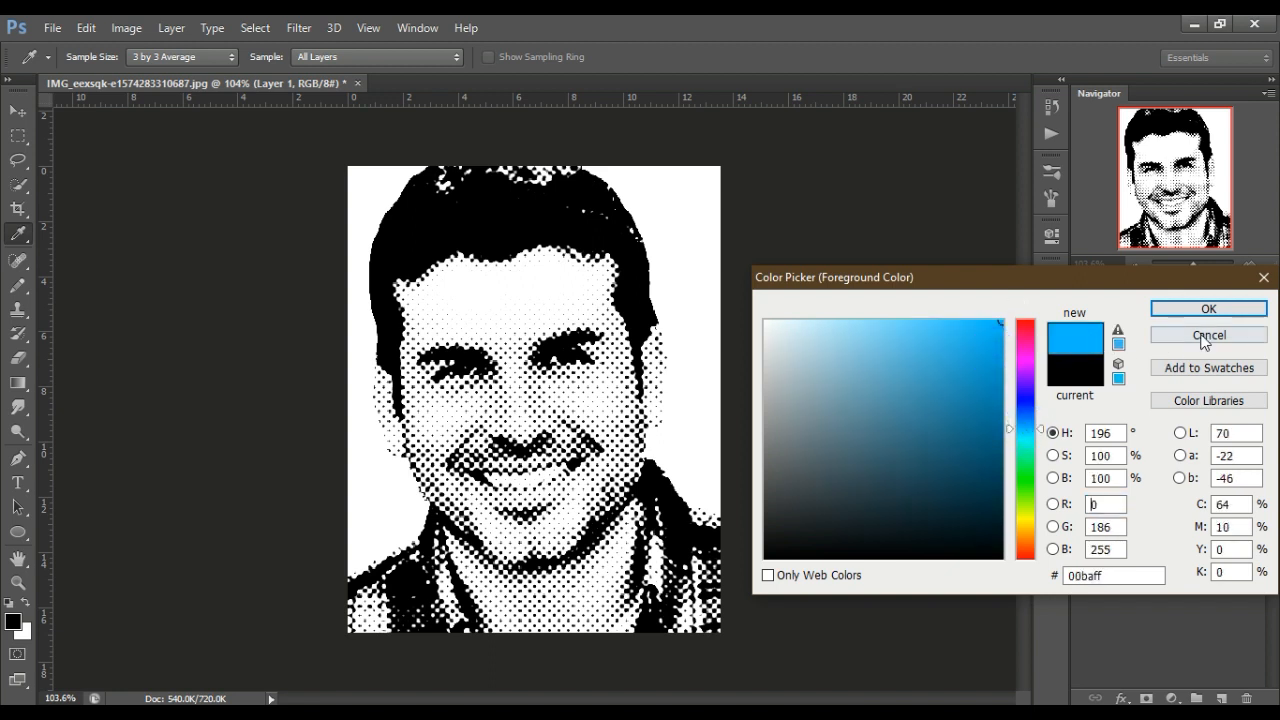
left_click(1207, 313)
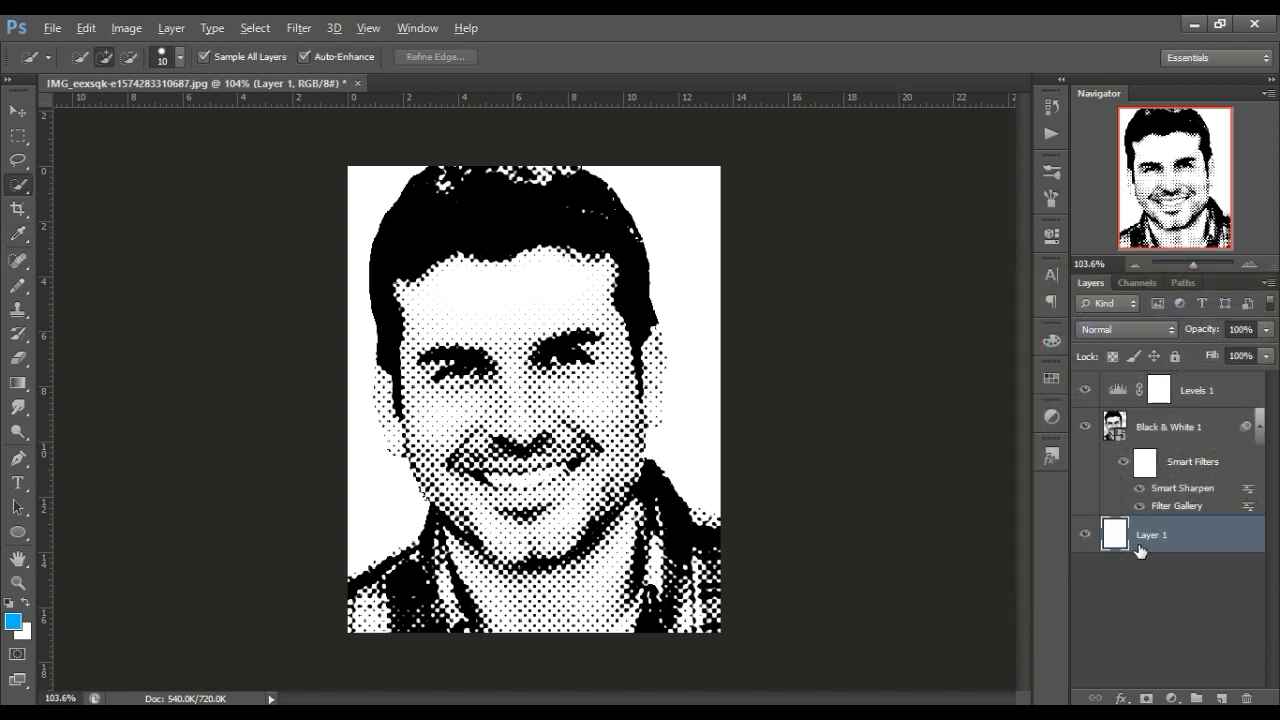
key("alt+Delete")
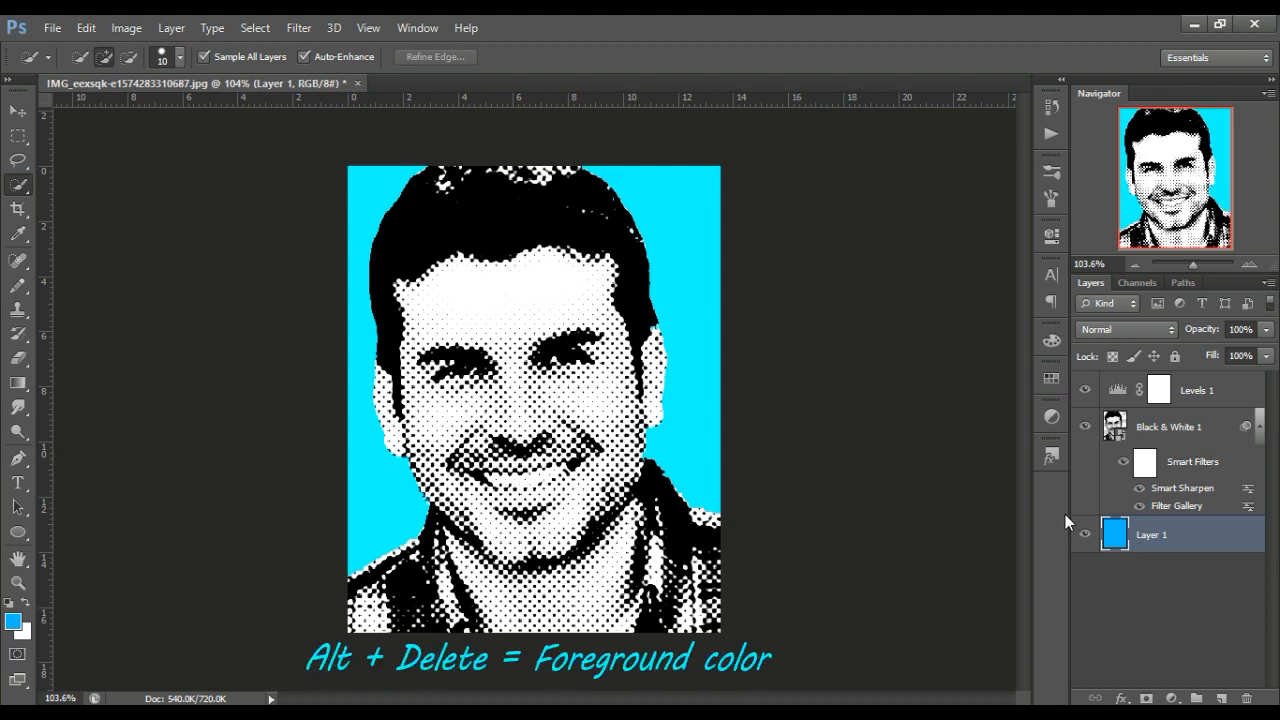
Set the Black & White 1 smart object's blend mode to Linear Burn
left_click(1148, 420)
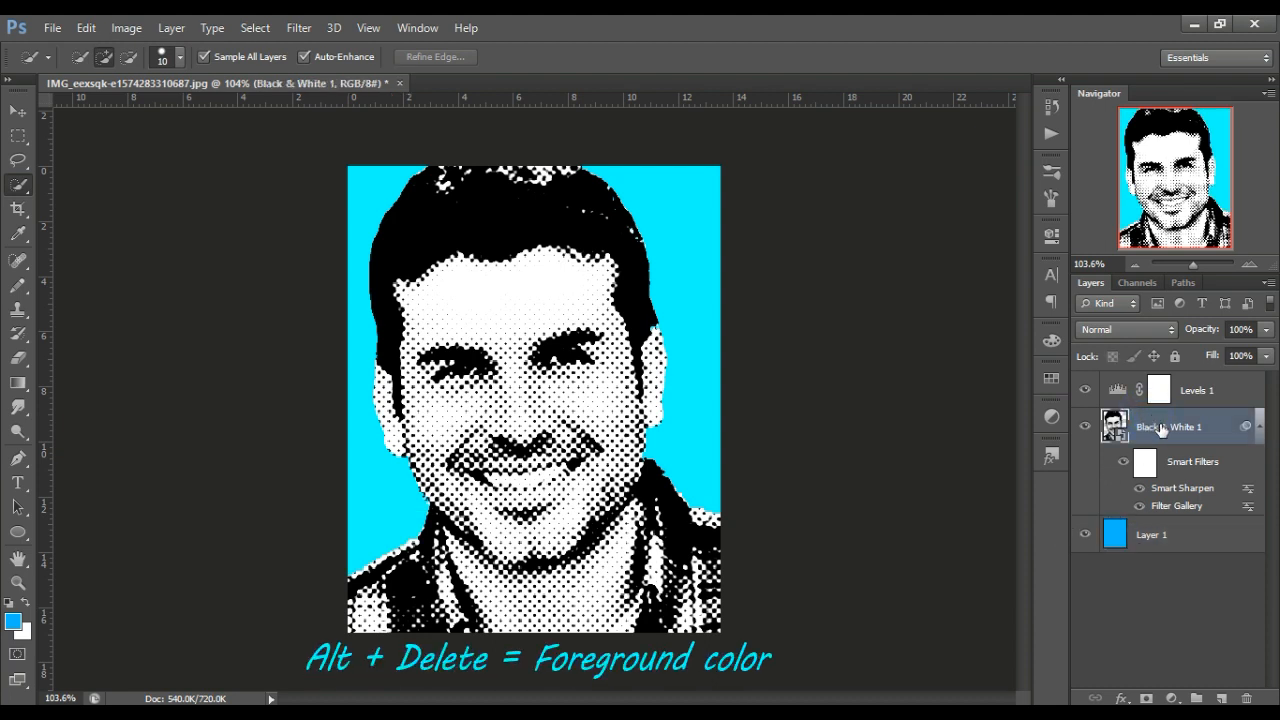
left_click(1119, 326)
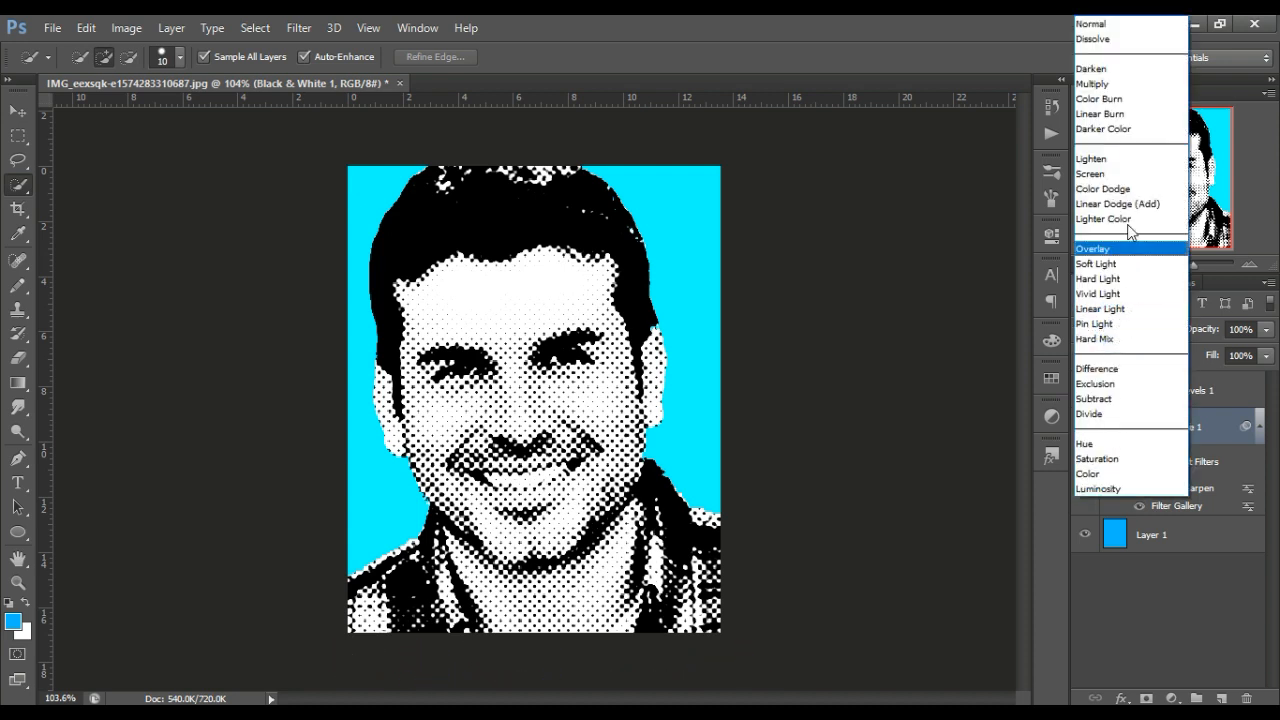
left_click(1114, 116)
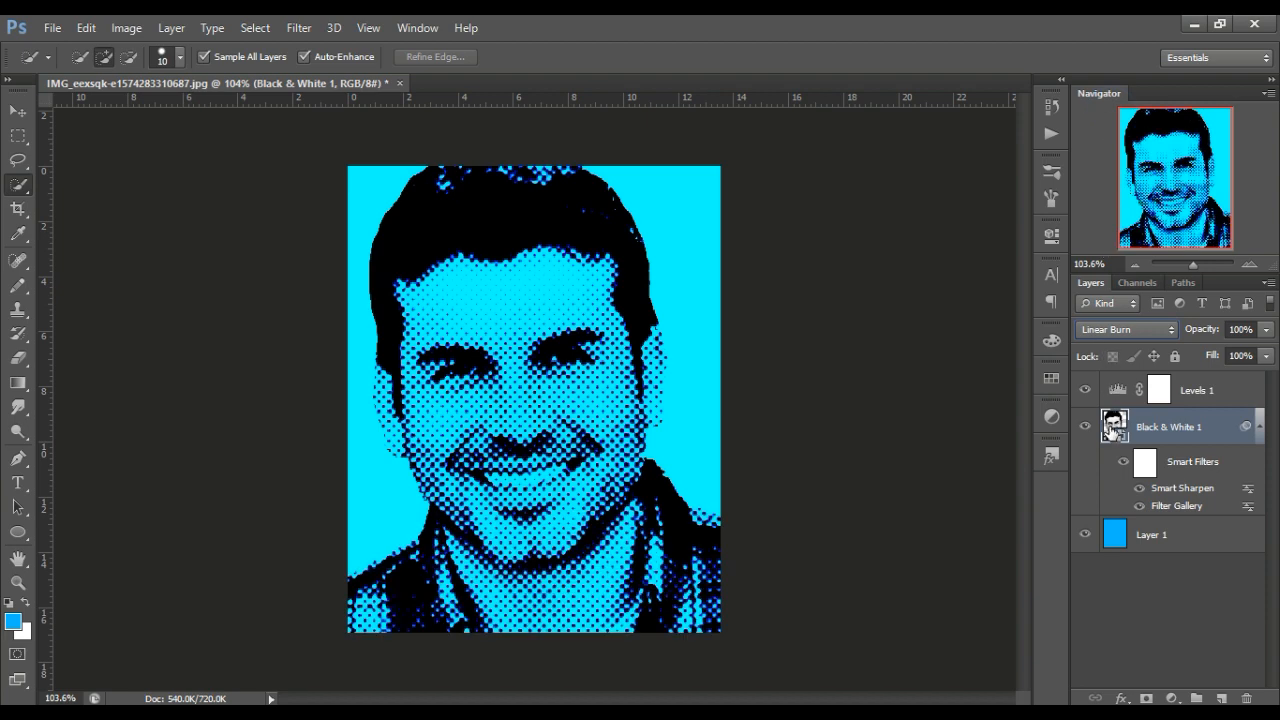
Clip the Levels 1 adjustment layer to the Black & White 1 smart object beneath it
left_click(1208, 390)
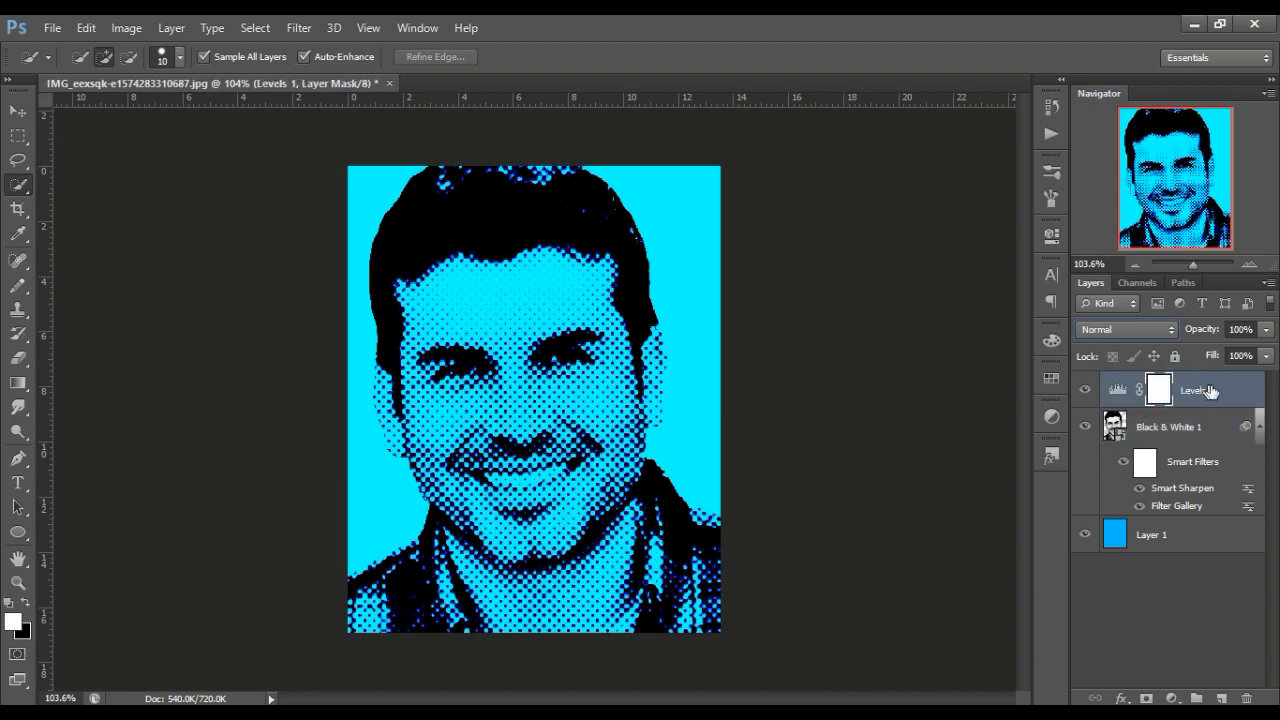
right_click(1216, 390)
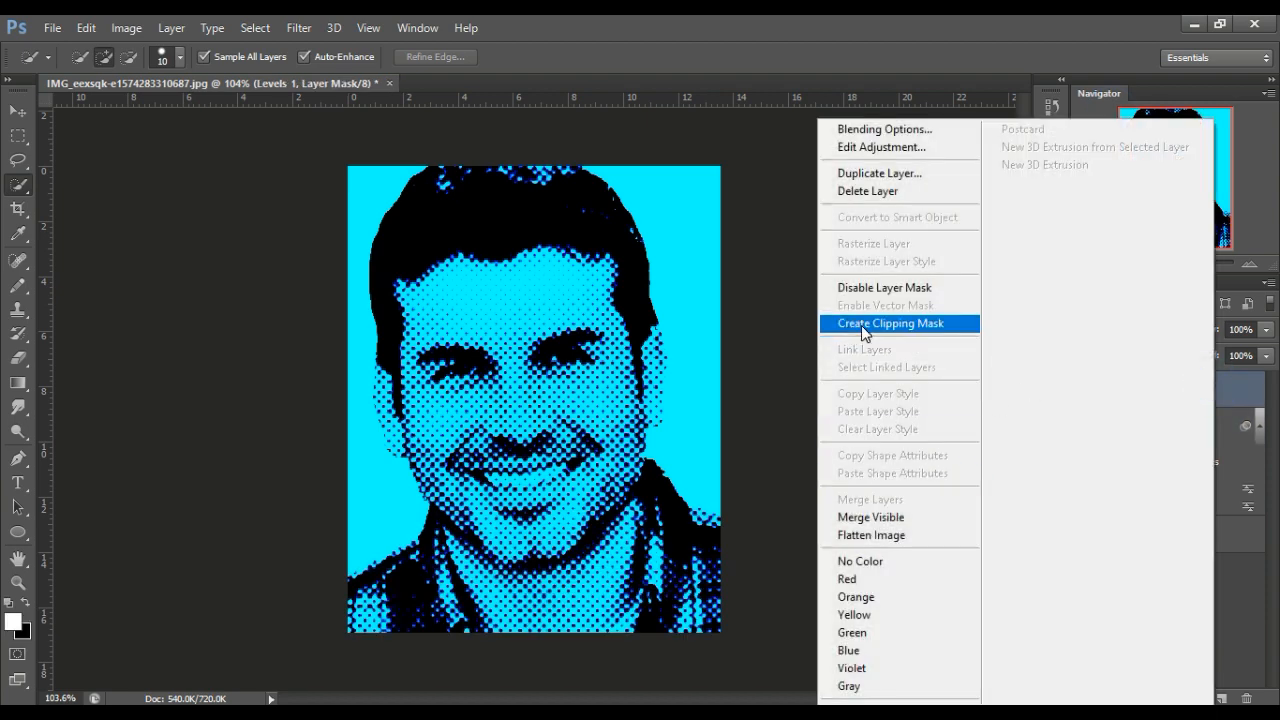
left_click(895, 328)
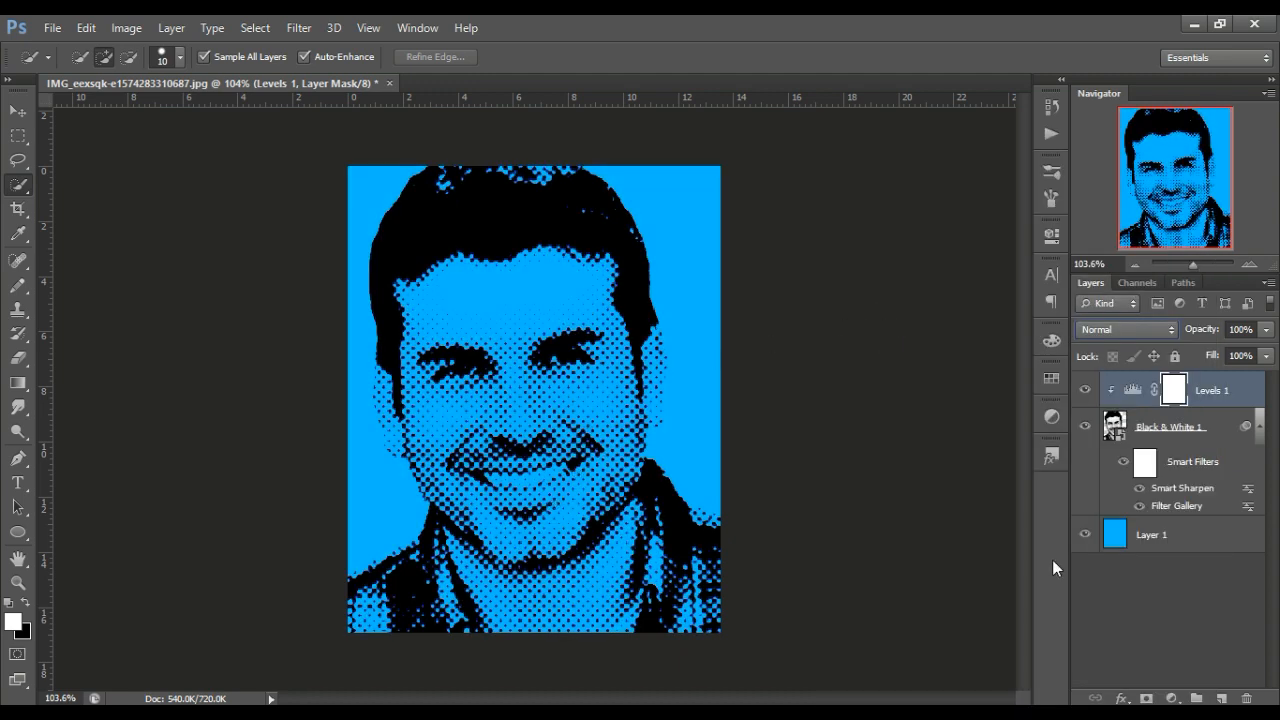
Add a new empty layer and place it between the smart object and the blue background layer
left_click(1215, 422)
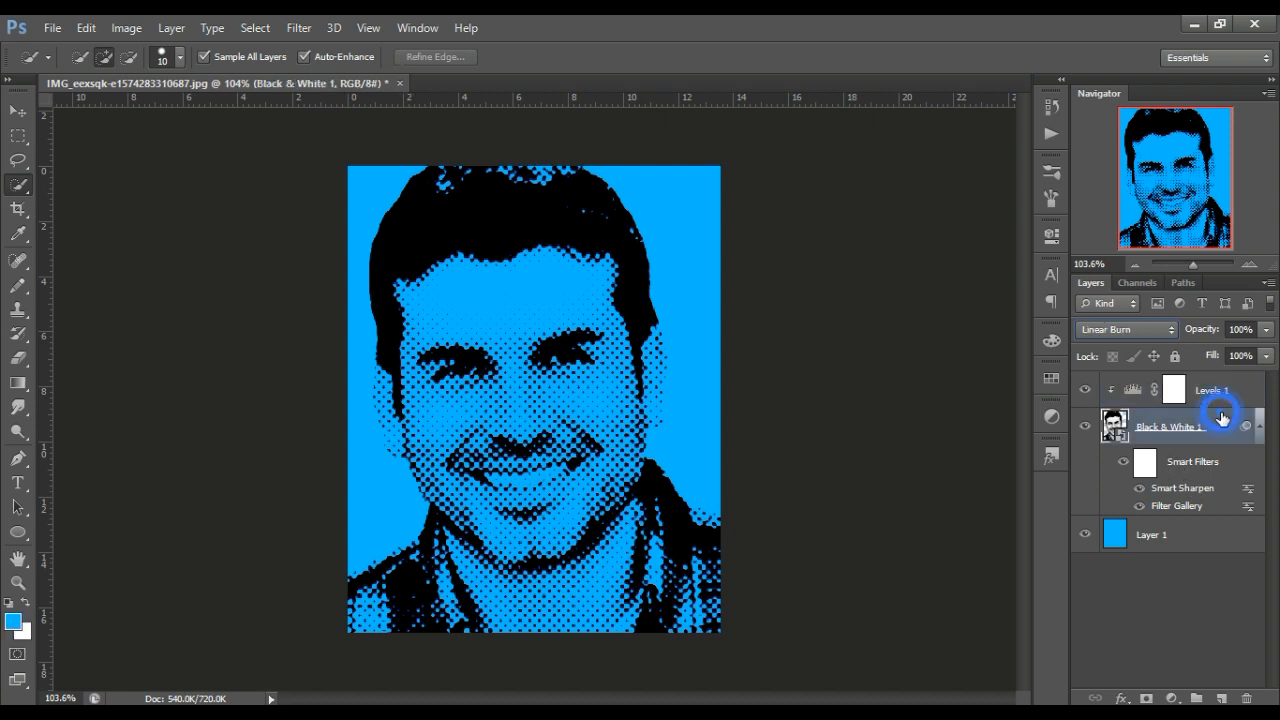
left_click(1222, 700)
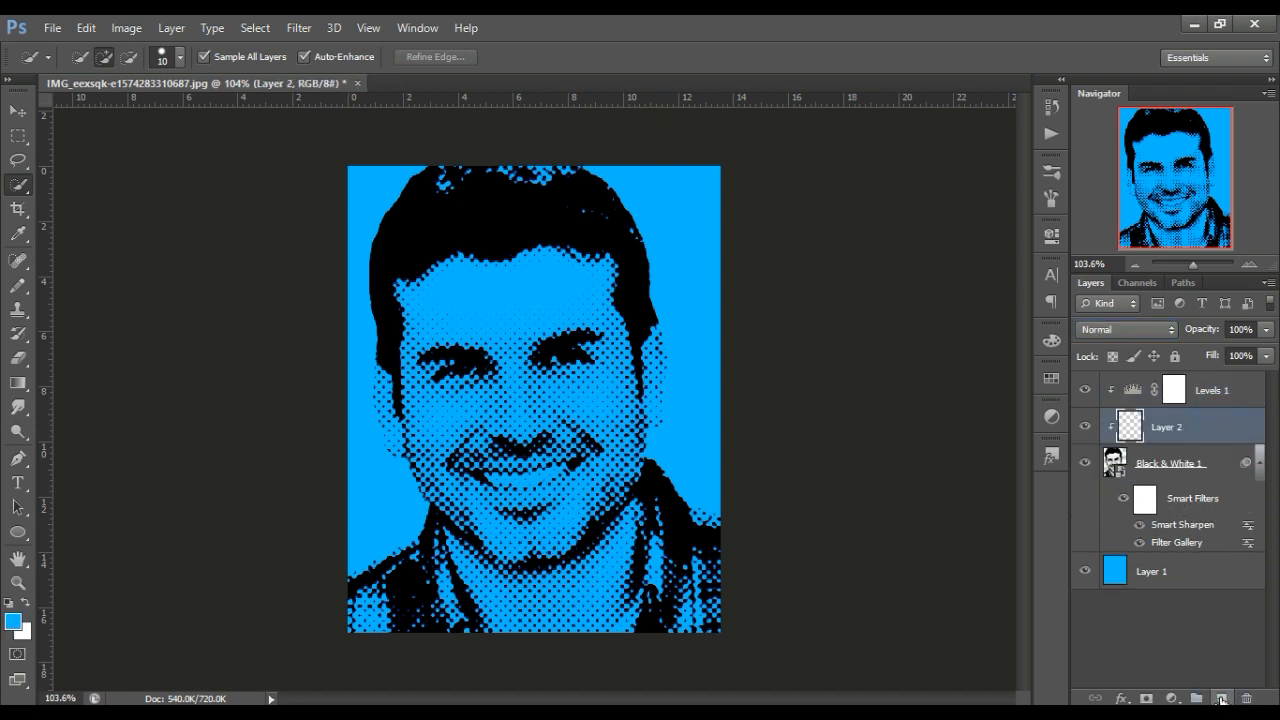
left_click_drag(1168, 428, 1178, 558)
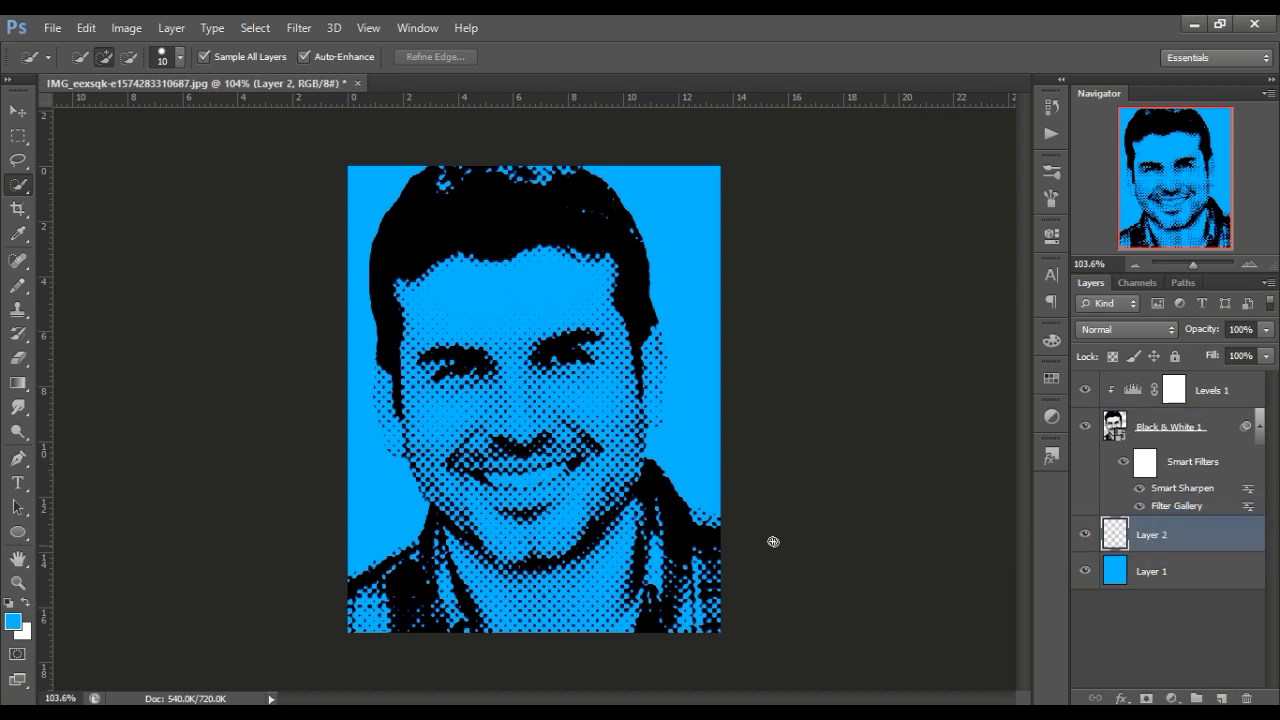
Set the foreground color to the skin tone ffc3b0
left_click(13, 624)
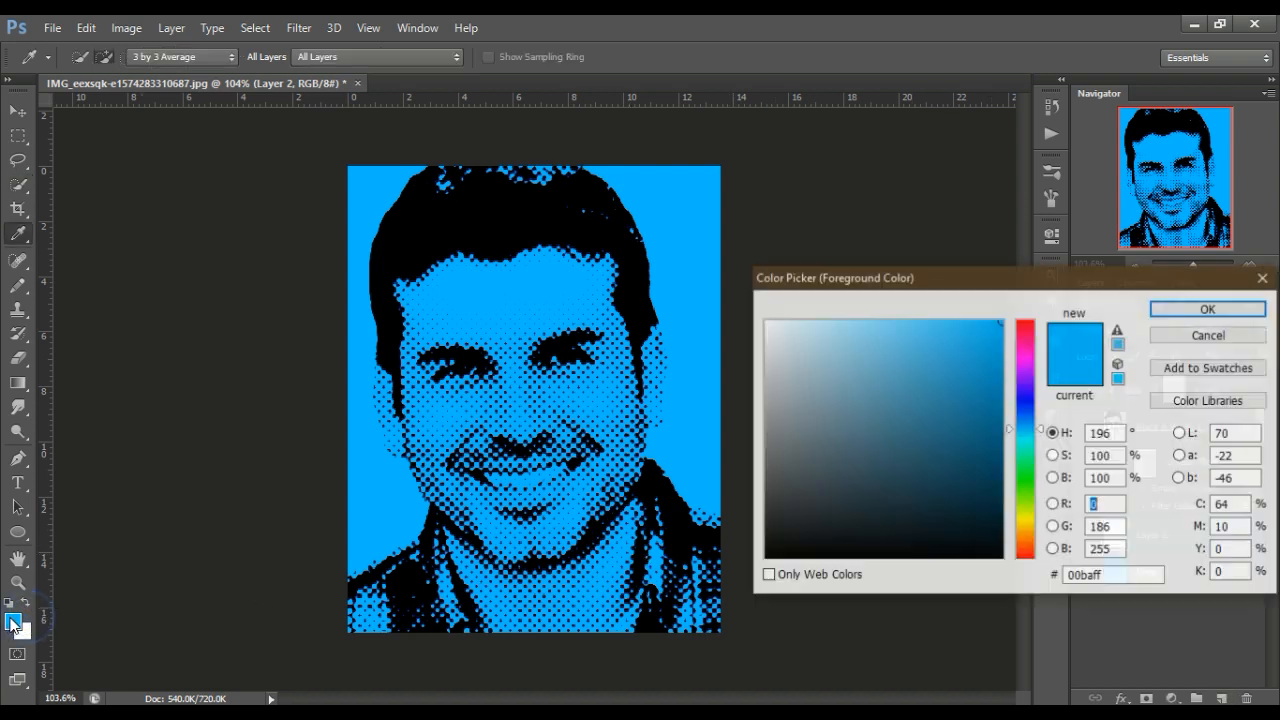
left_click(1111, 572)
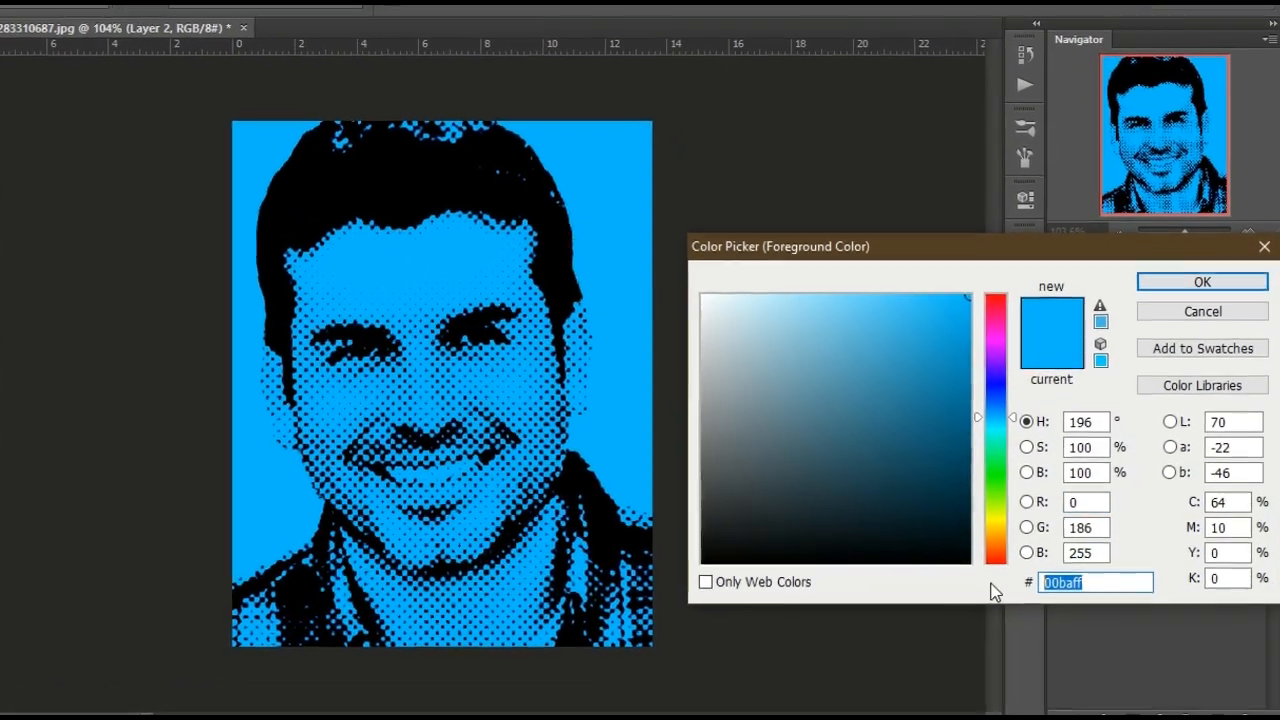
type("ff")
type("c3")
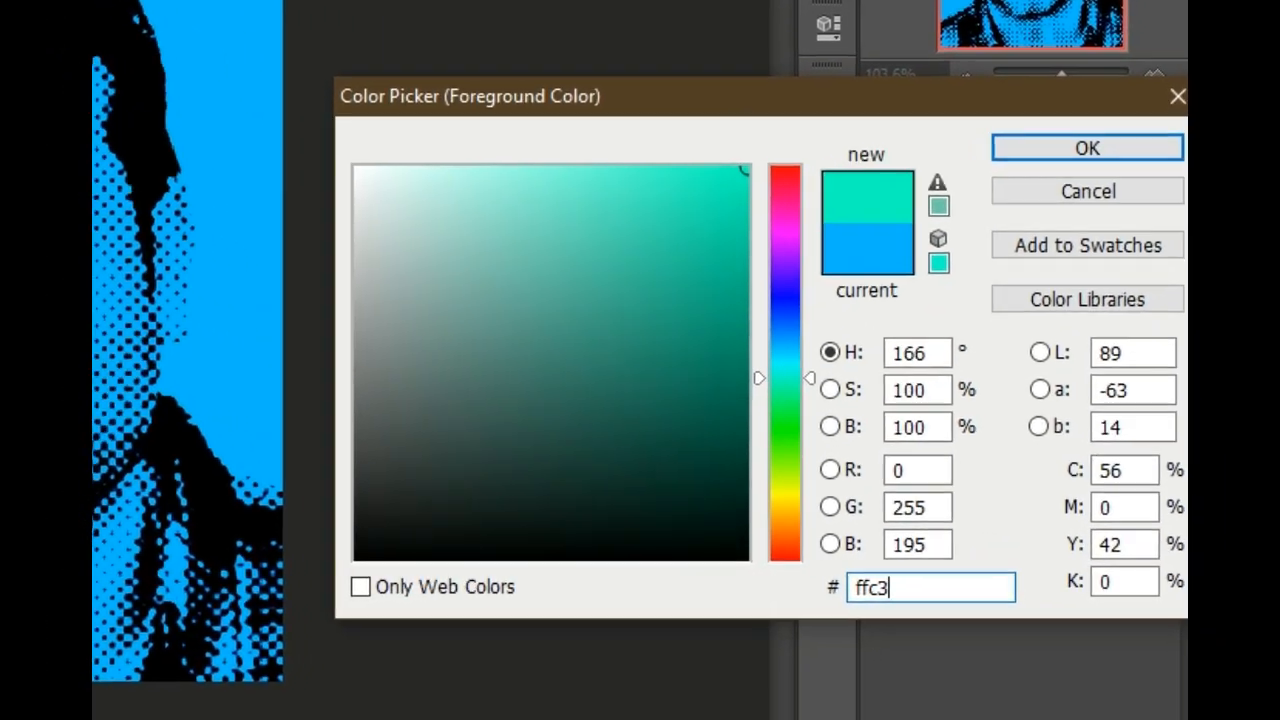
type("b0")
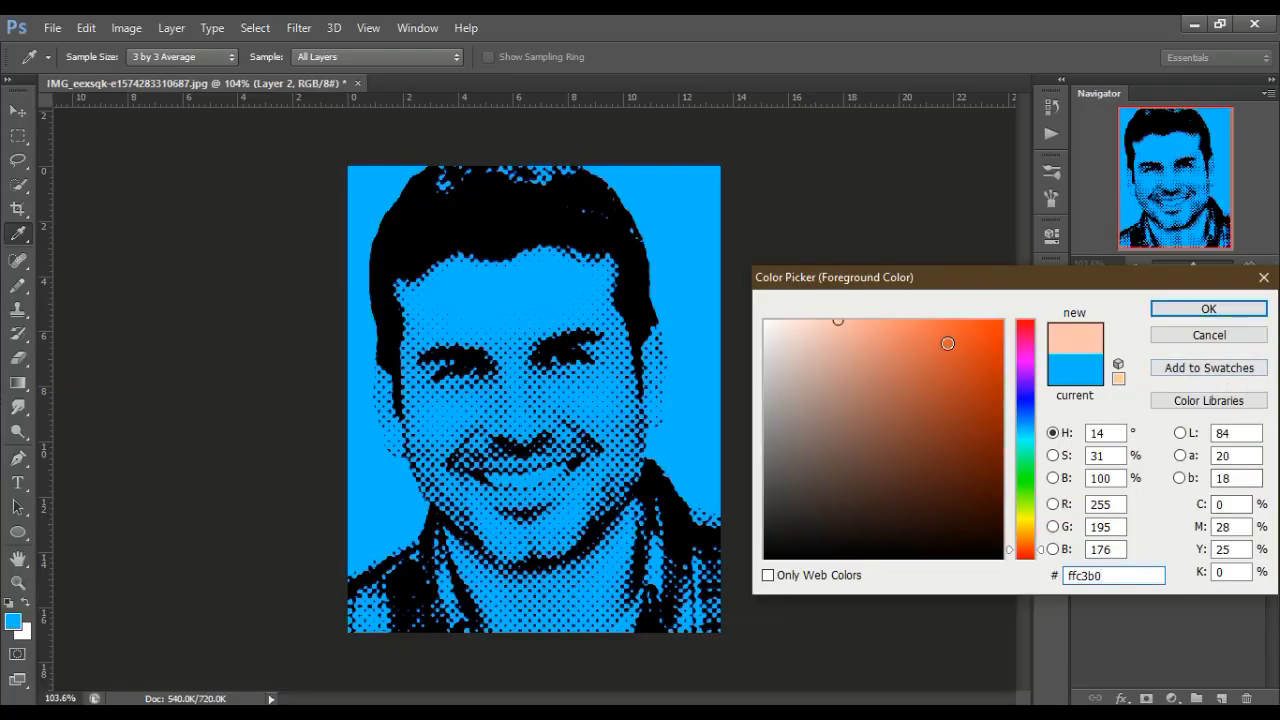
left_click(1168, 312)
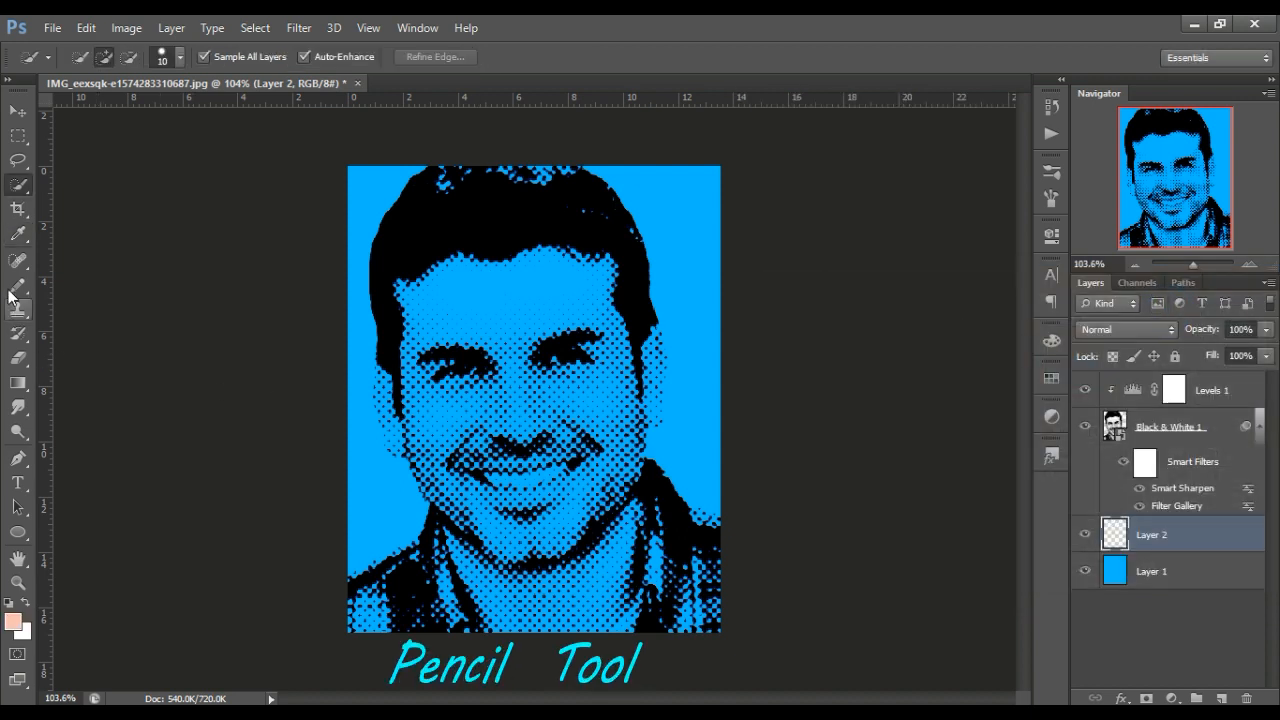
Paint the face and the ear on the image's right side in skin tone on Layer 2 with the Pencil tool at size 70
left_click_drag(17, 285, 93, 295)
left_click(98, 301)
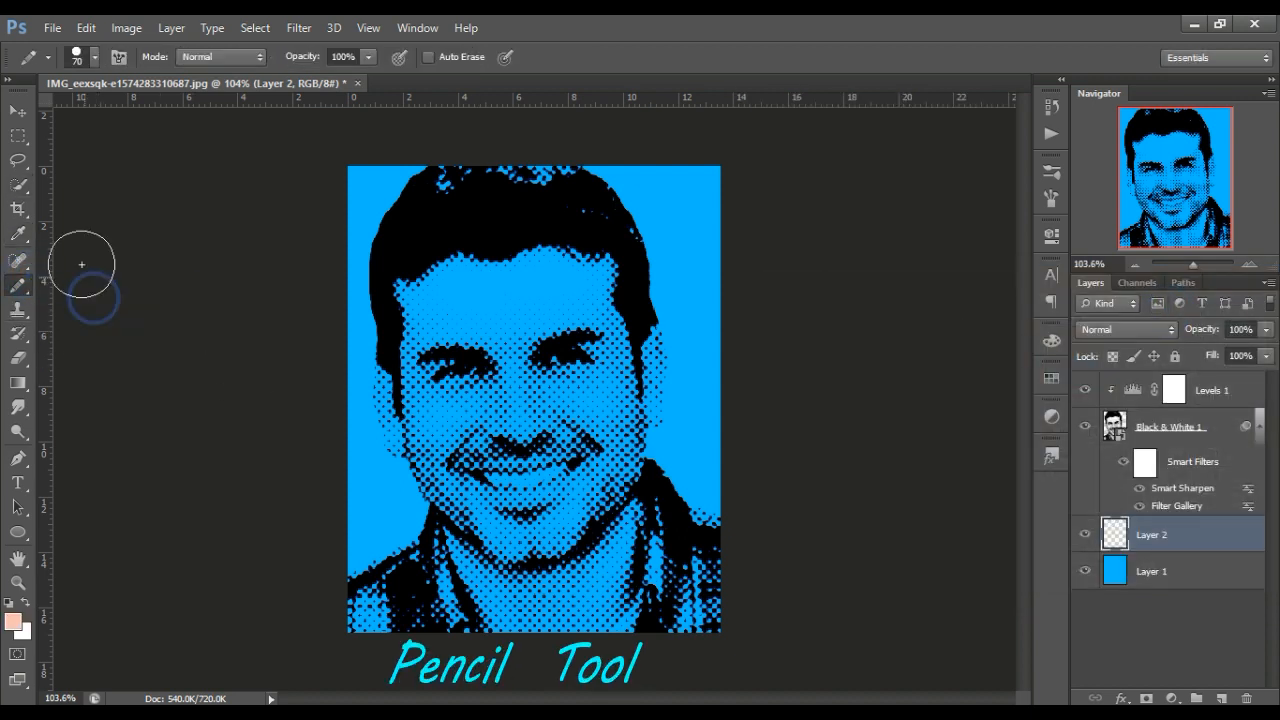
mouse_move(466, 284)
left_mouse_down()
mouse_move(433, 332)
mouse_move(420, 312)
mouse_move(530, 516)
mouse_move(564, 286)
mouse_move(605, 353)
mouse_move(610, 384)
mouse_move(566, 496)
mouse_move(539, 512)
mouse_move(501, 269)
mouse_move(499, 425)
mouse_move(505, 465)
left_mouse_up()
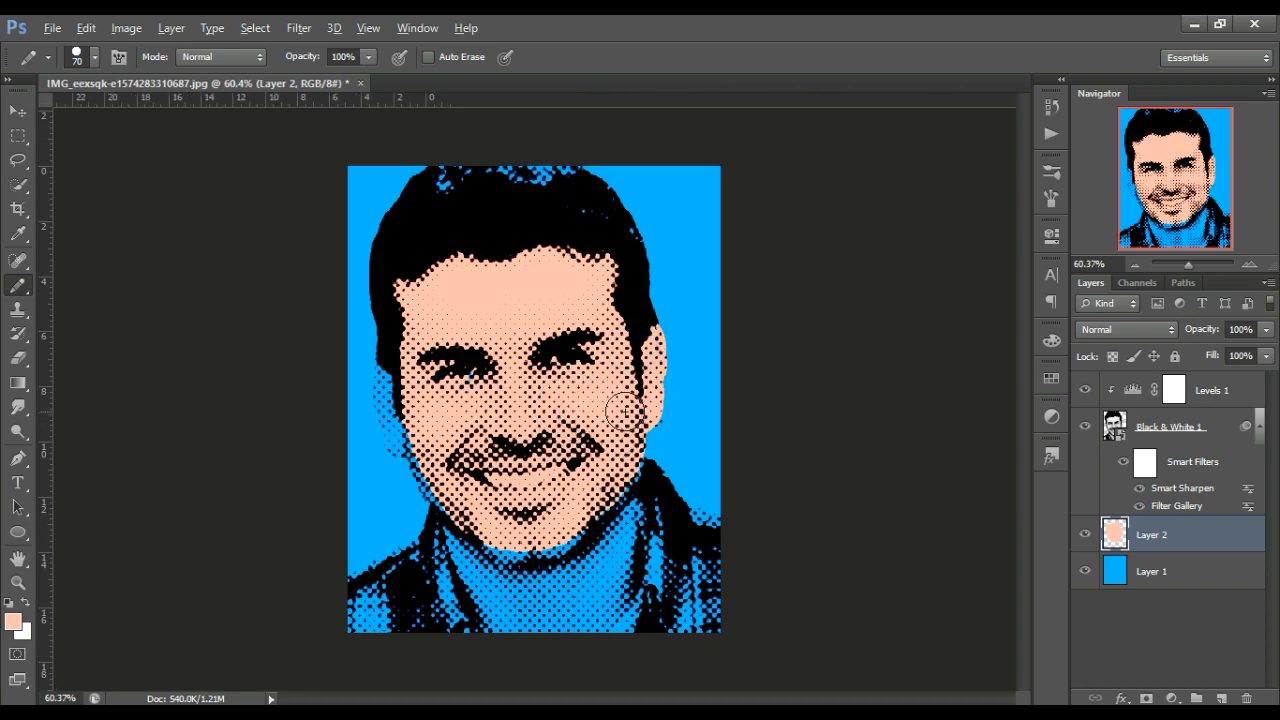
Paint the remaining ear on the image's left side and the neck in skin tone on Layer 2 with the Pencil at size 35
scroll(607, 425, "down", 2)
scroll(605, 418, "up", 4)
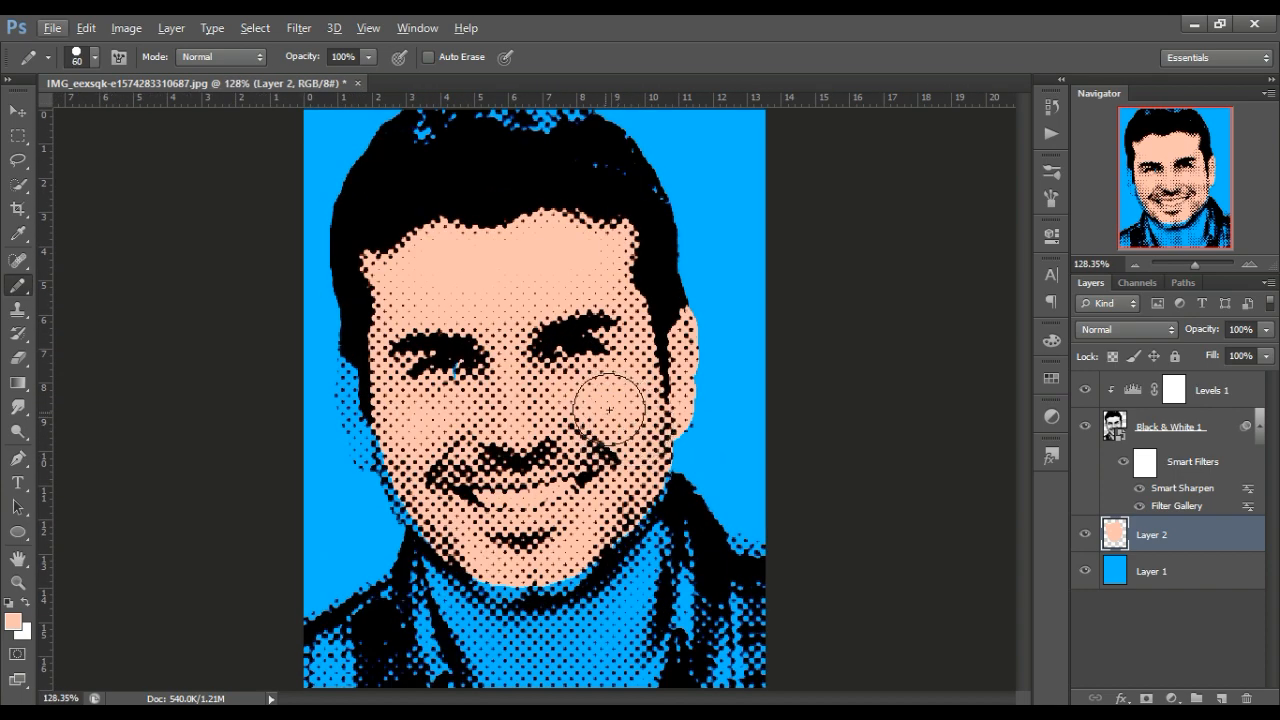
key("bracketleft")
key("bracketleft")
key("bracketleft")
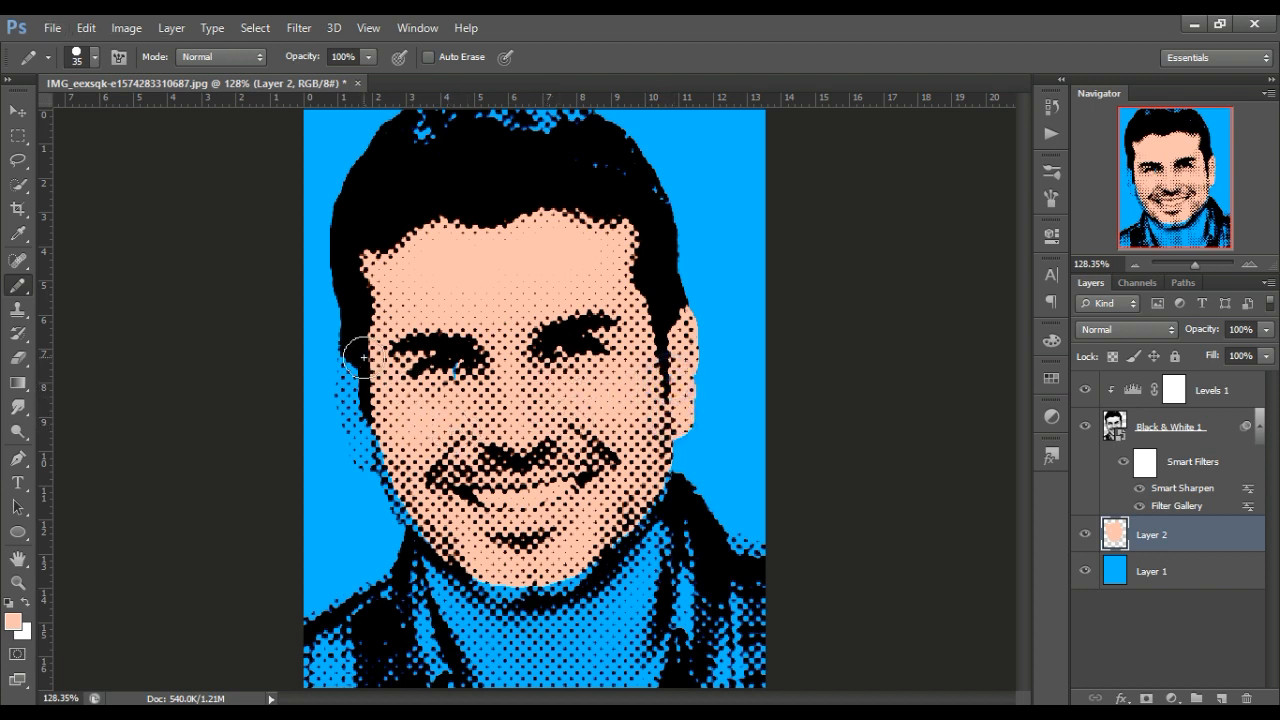
mouse_move(362, 356)
left_mouse_down()
mouse_move(369, 440)
mouse_move(475, 585)
mouse_move(605, 548)
mouse_move(645, 628)
left_mouse_up()
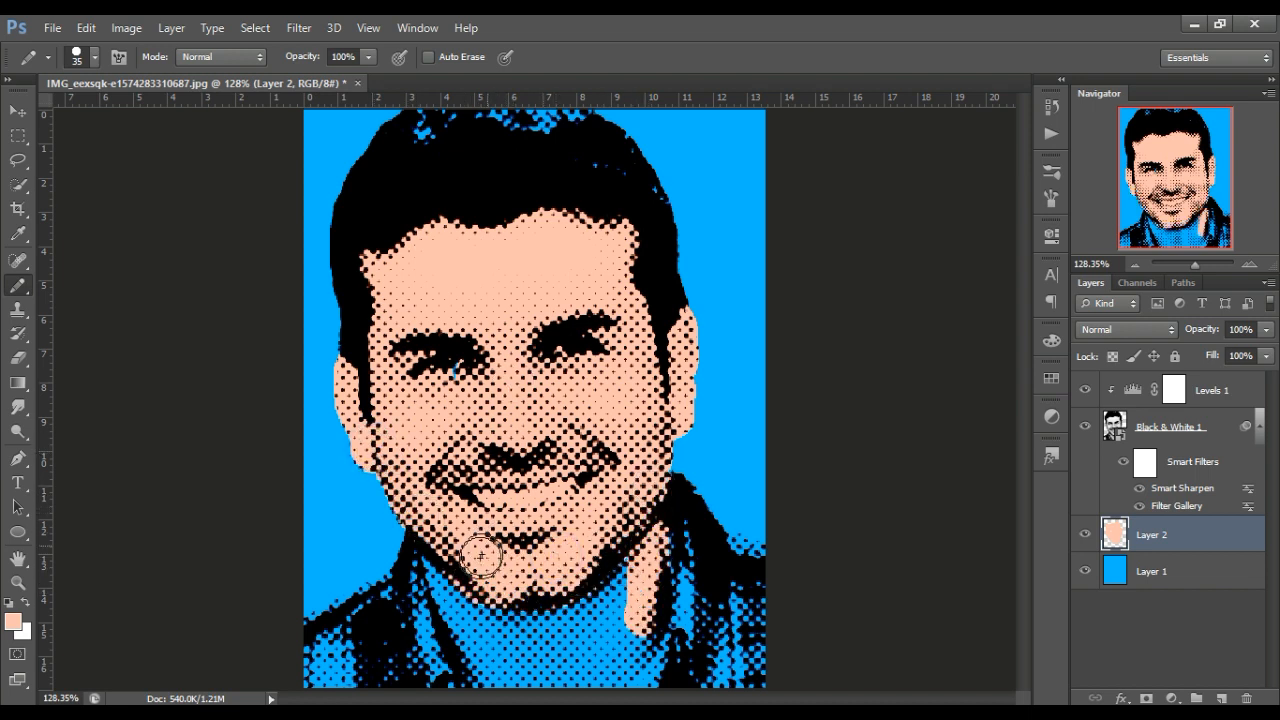
mouse_move(481, 556)
left_mouse_down()
mouse_move(440, 578)
mouse_move(472, 668)
mouse_move(618, 664)
mouse_move(632, 612)
left_mouse_up()
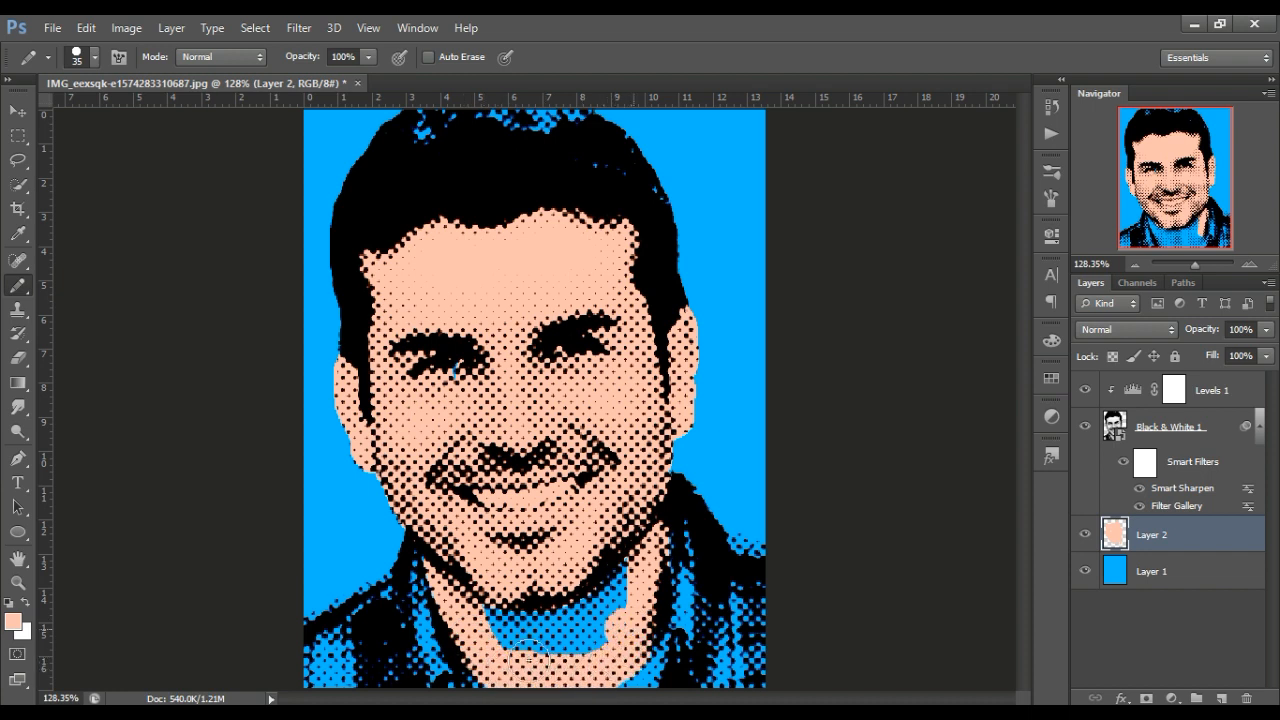
mouse_move(529, 645)
left_mouse_down()
mouse_move(524, 600)
mouse_move(602, 638)
mouse_move(636, 636)
mouse_move(601, 691)
mouse_move(516, 655)
left_mouse_up()
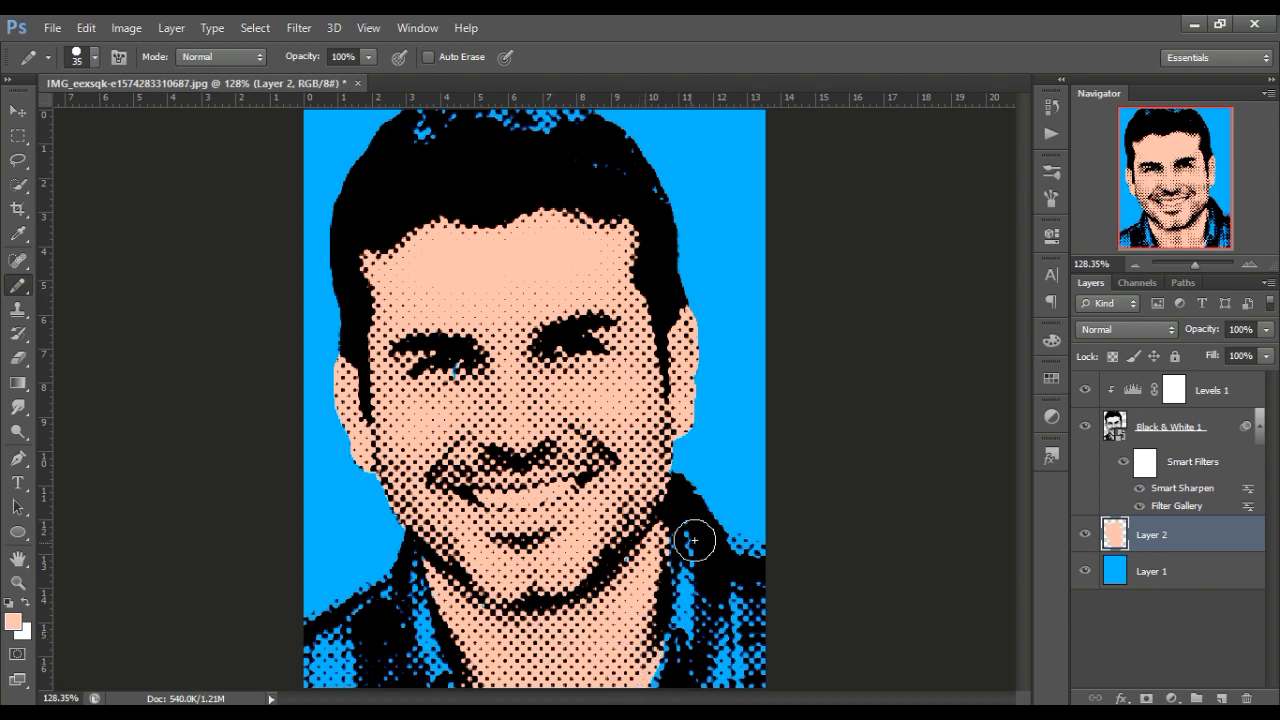
Set the foreground color to a fully saturated bright yellow
left_click(14, 622)
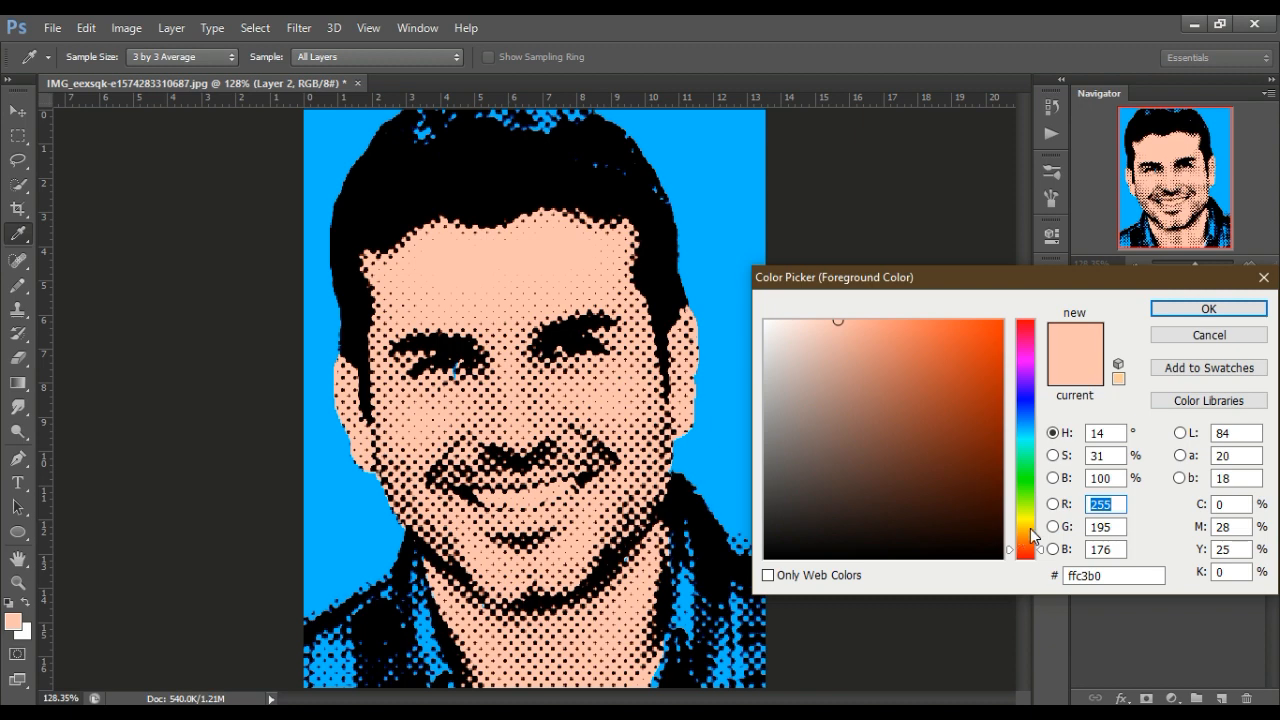
left_click(1030, 521)
left_click_drag(998, 324, 1012, 313)
left_click(1222, 314)
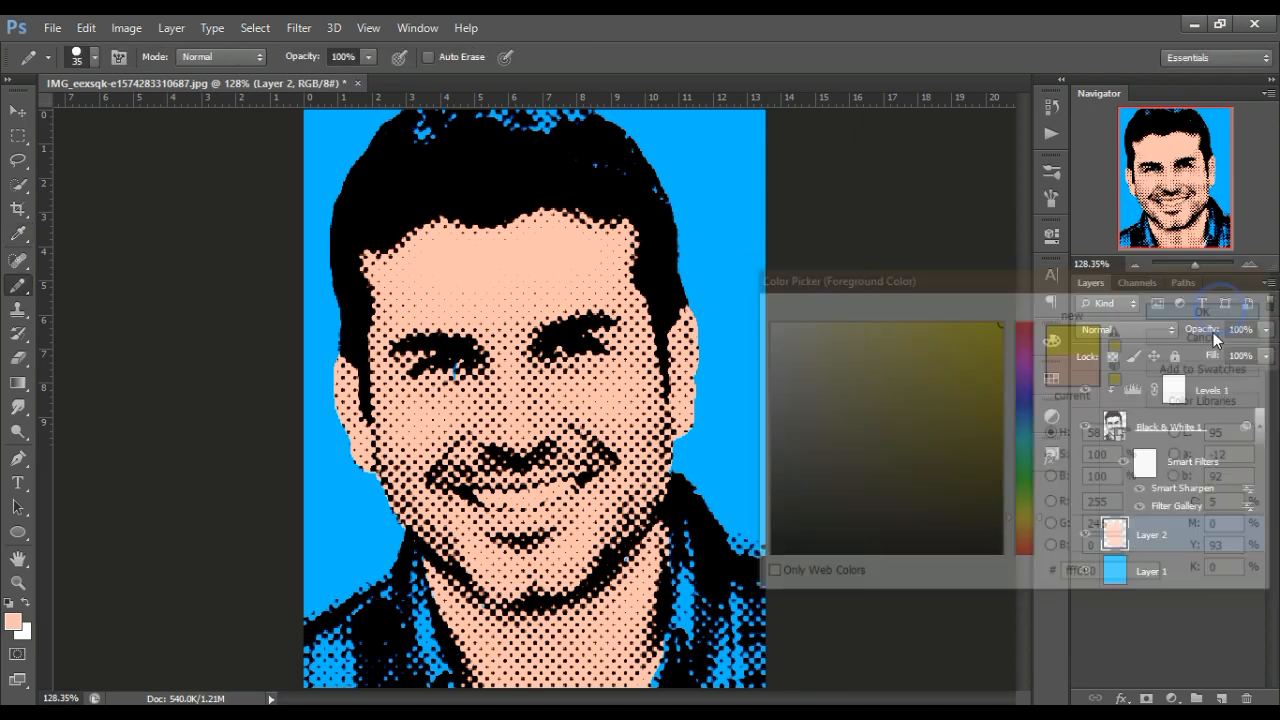
Load the Black & White 1 layer's outline as a selection and paint the hair highlights and shirt yellow on Layer 2
left_click(1120, 432)
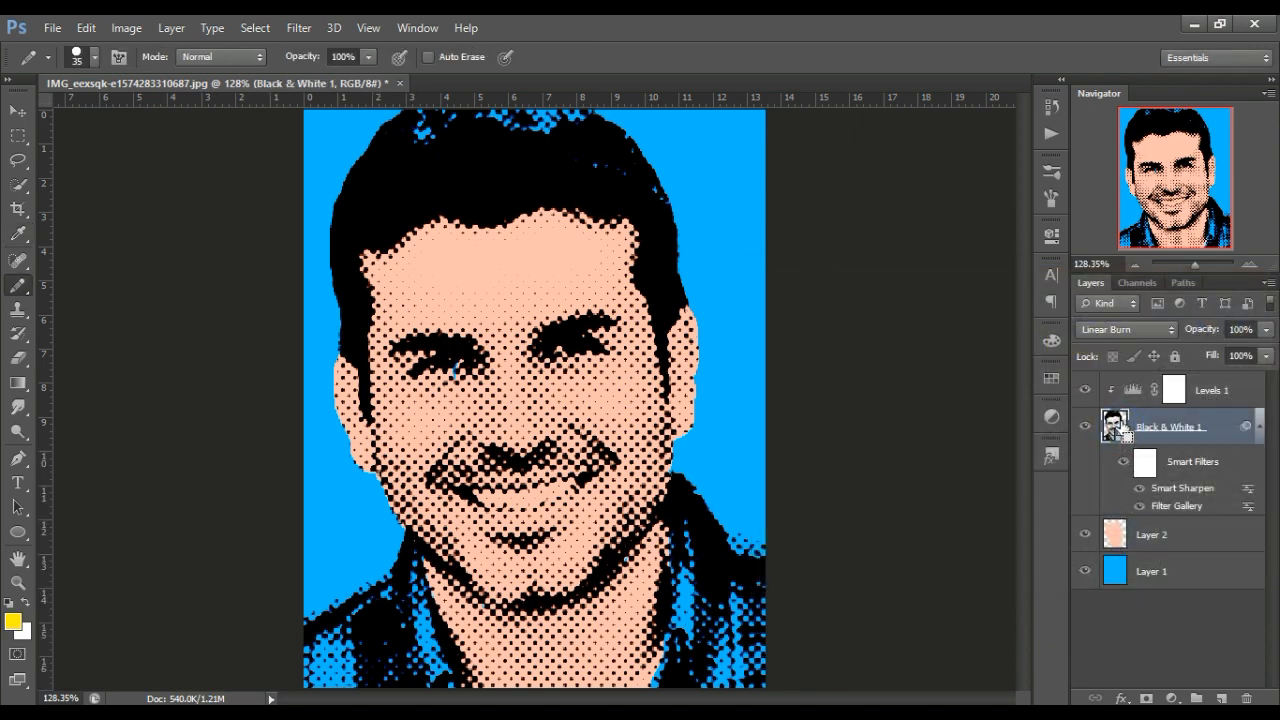
left_click(1117, 428, "ctrl")
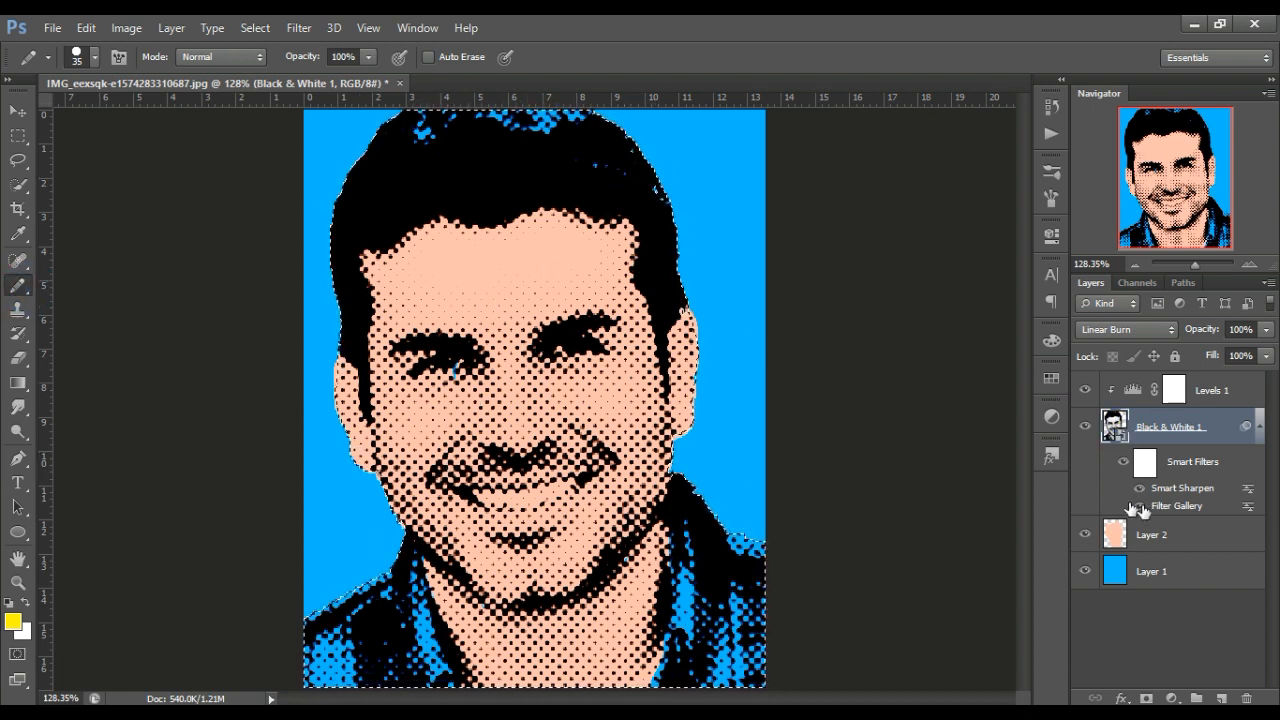
left_click(1150, 534)
mouse_move(514, 120)
left_mouse_down()
mouse_move(627, 103)
mouse_move(606, 134)
left_mouse_up()
left_click_drag(772, 532, 757, 645)
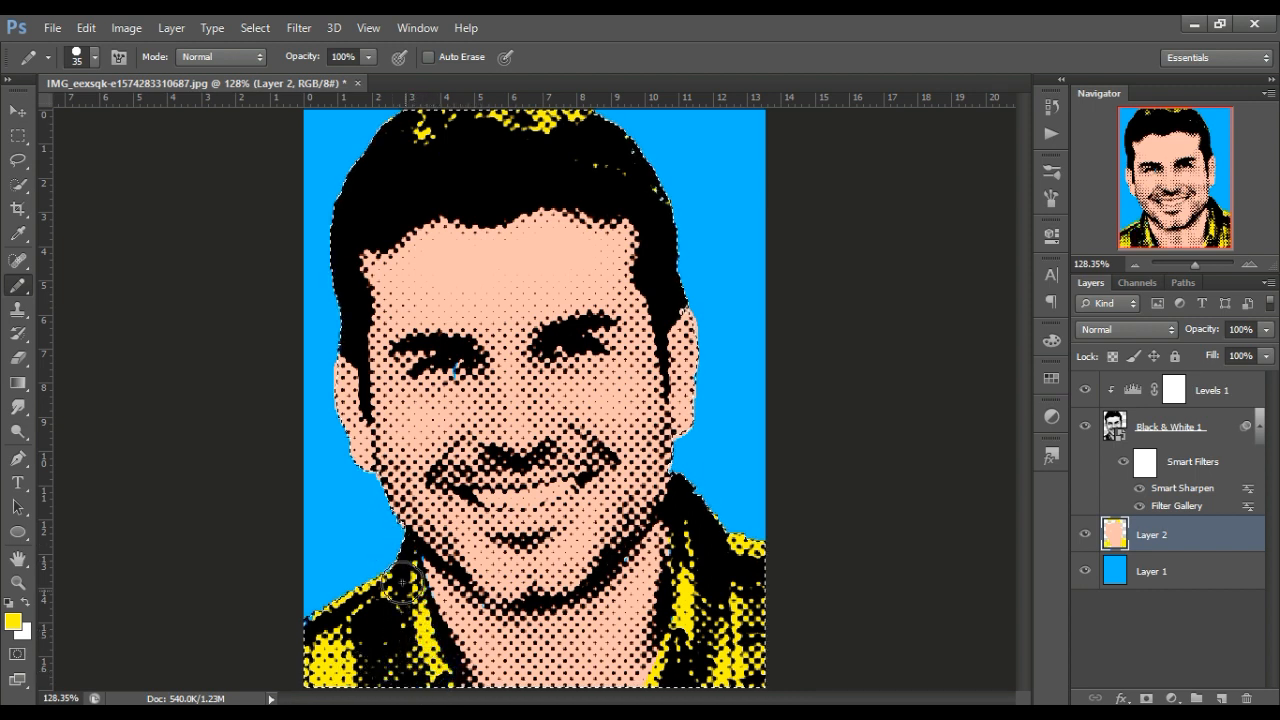
Sample the skin tone ffc3b0 from the neck as foreground color and cover the blue gap at the eye on the image's left side
key("i")
left_click(13, 621)
left_click(637, 593)
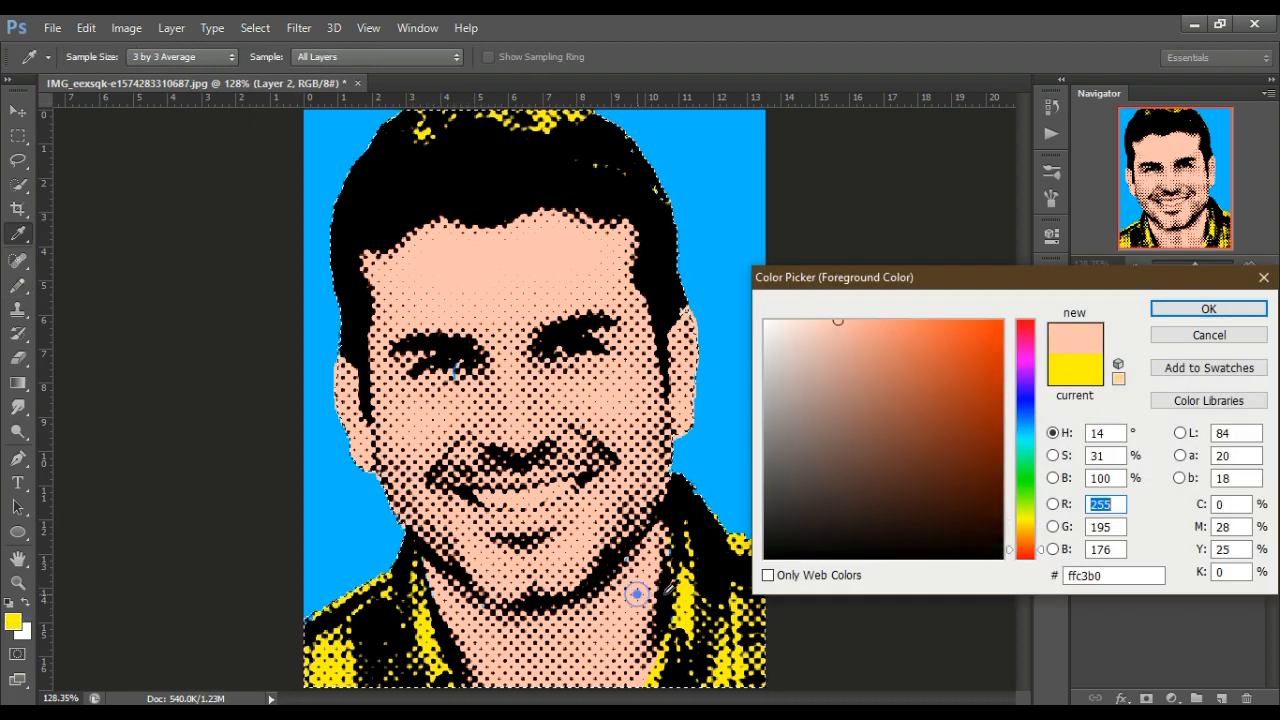
left_click(1208, 309)
key("b")
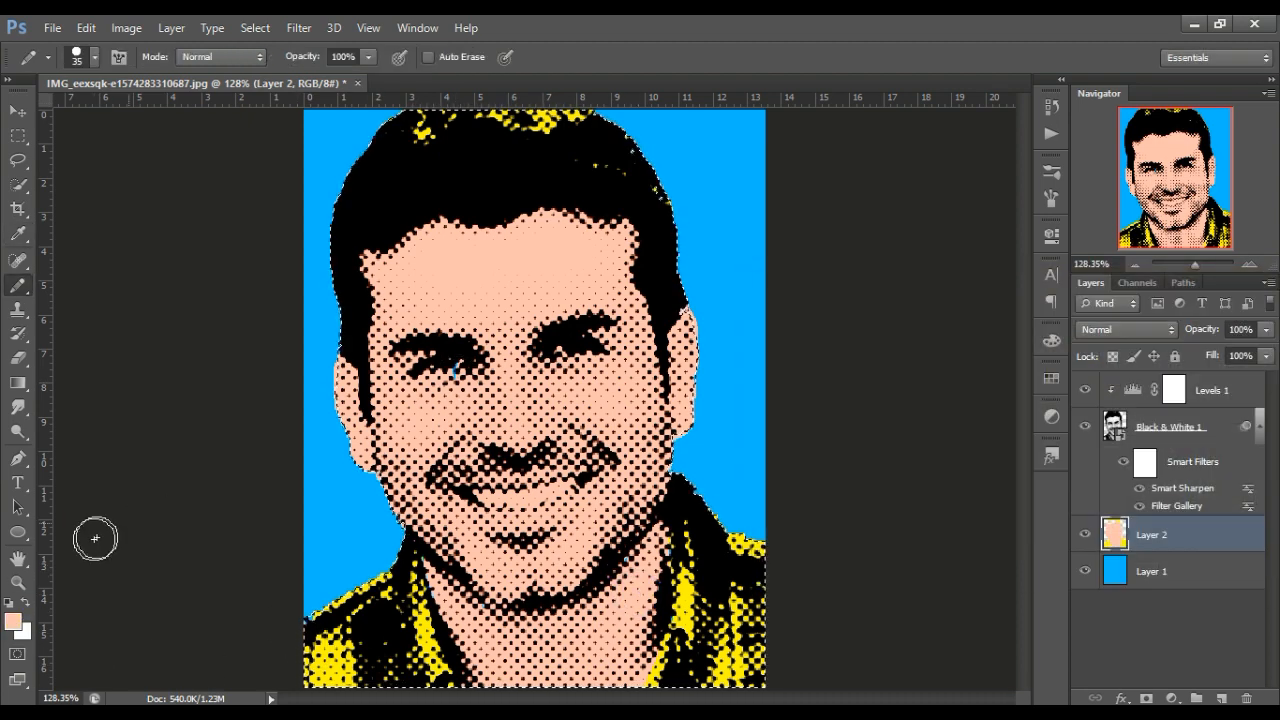
left_click_drag(468, 385, 477, 351)
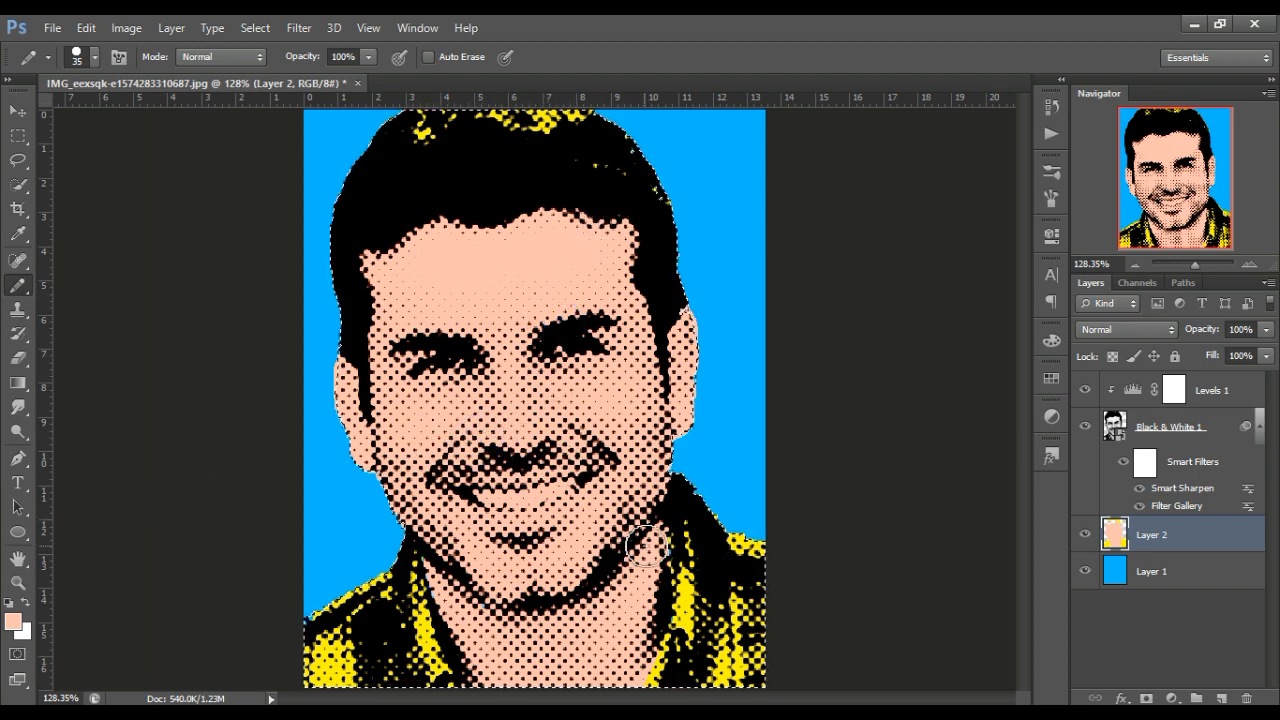
Switch the foreground color to white and paint the teeth on Layer 2, reducing the Pencil size to 8 for the edges
scroll(505, 603, "up", 3)
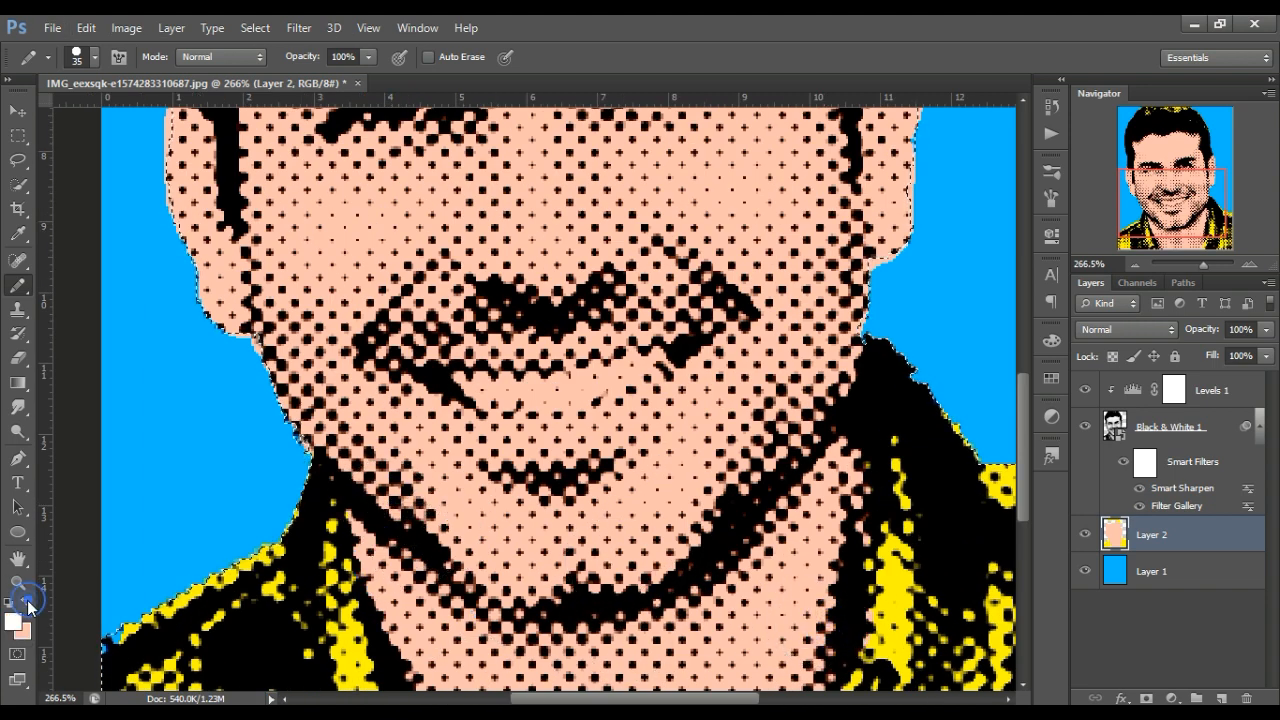
left_click(26, 602)
key("bracketleft")
key("bracketleft")
key("bracketleft")
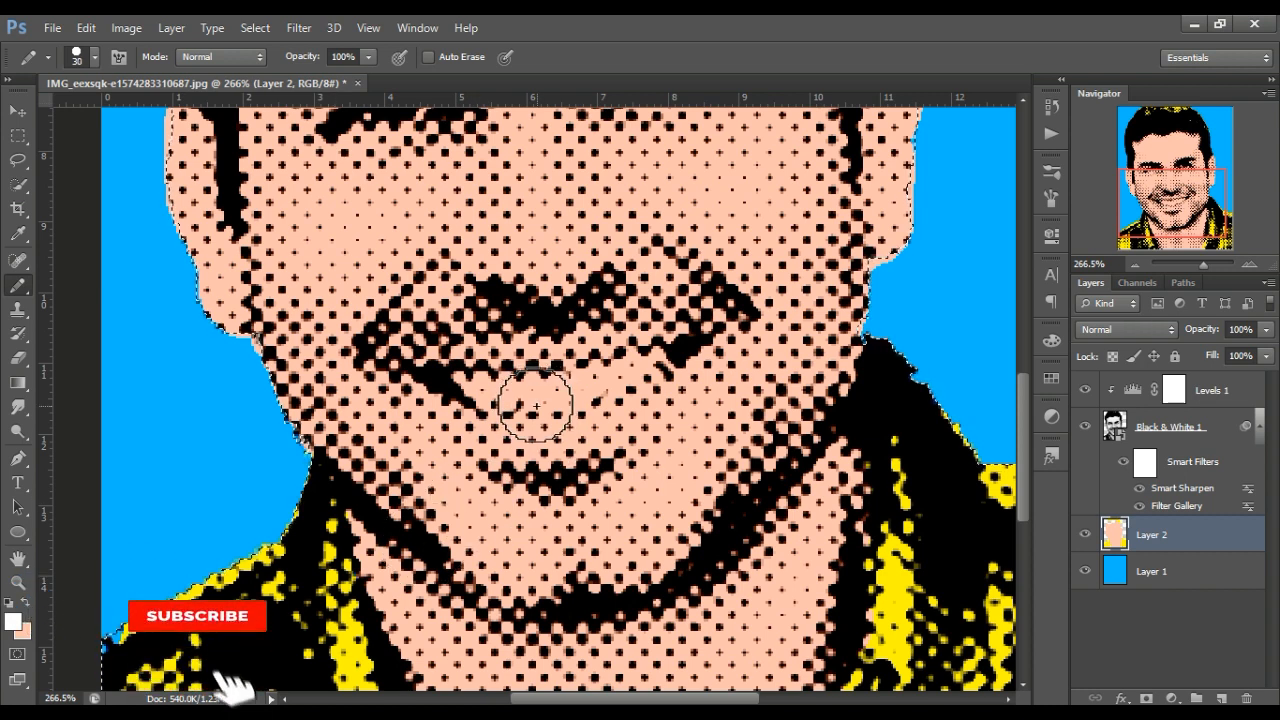
mouse_move(452, 380)
left_mouse_down()
mouse_move(607, 375)
mouse_move(672, 352)
mouse_move(584, 397)
mouse_move(472, 394)
mouse_move(674, 358)
left_mouse_up()
key("bracketleft")
key("bracketleft")
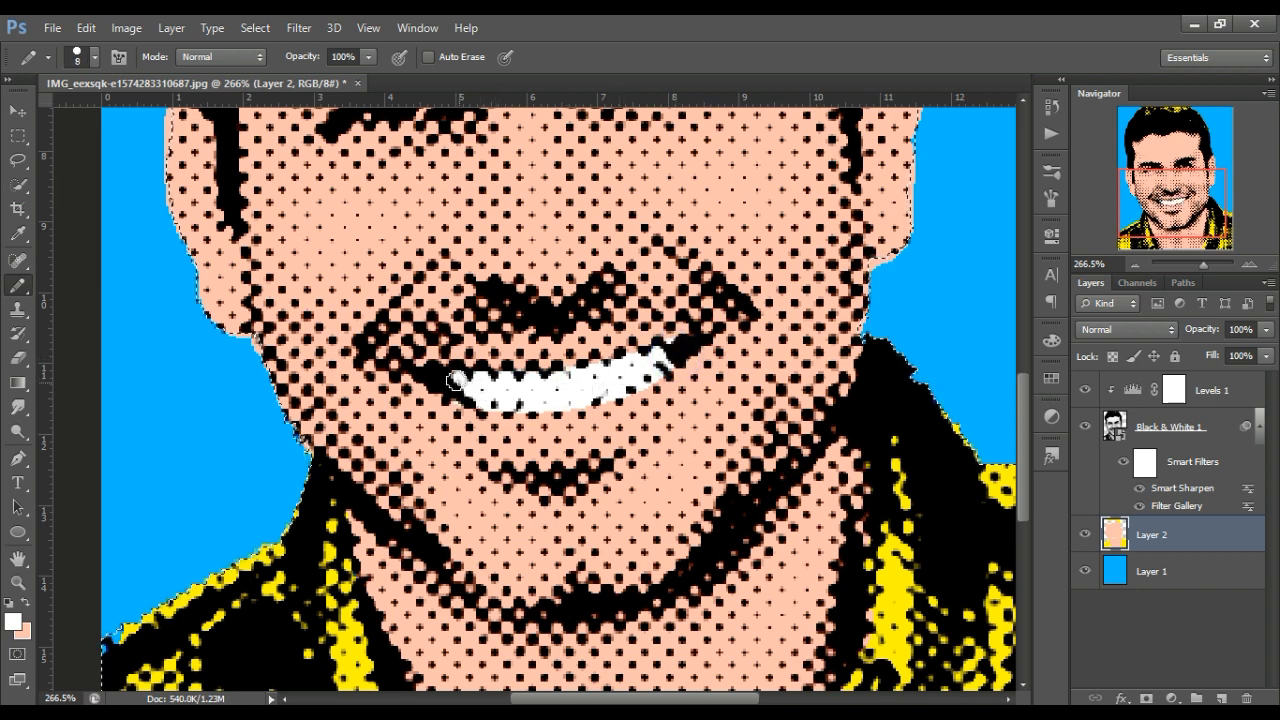
Choose a slightly darker skin tone as foreground color and paint the lower lip with the size 8 Pencil
left_click(28, 604)
left_click(13, 619)
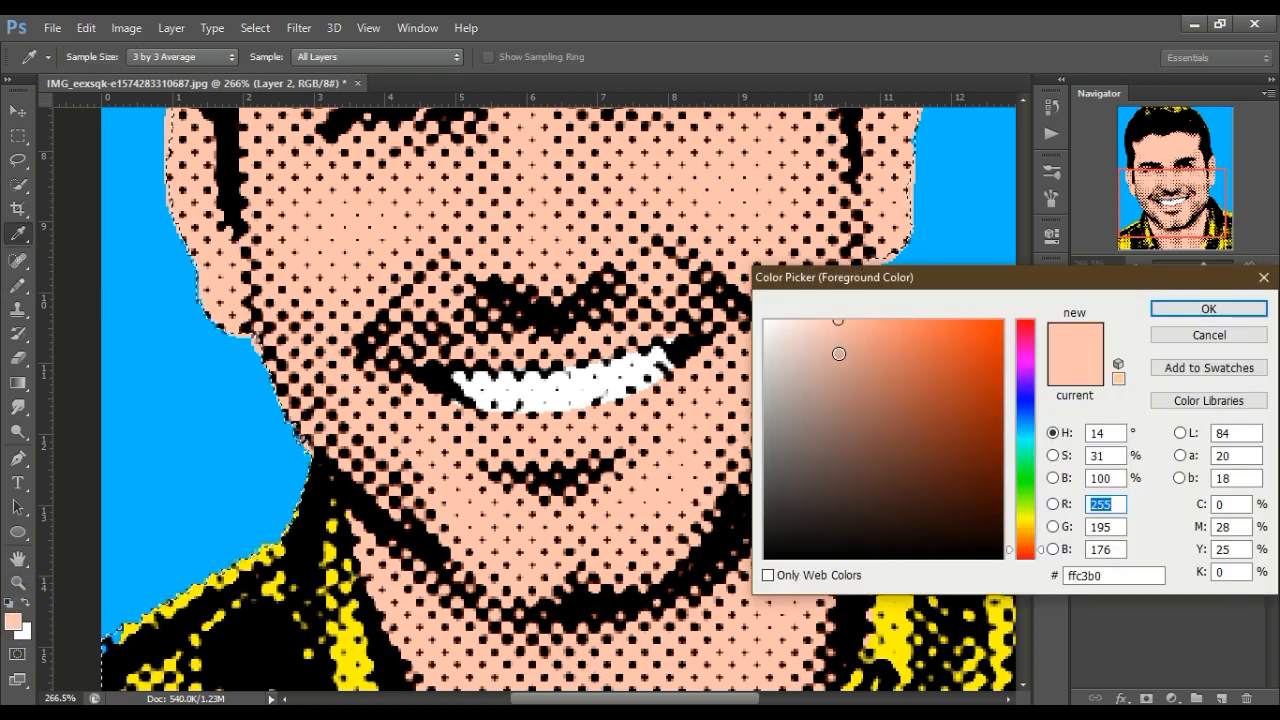
left_click(842, 355)
left_click(1190, 312)
key("b")
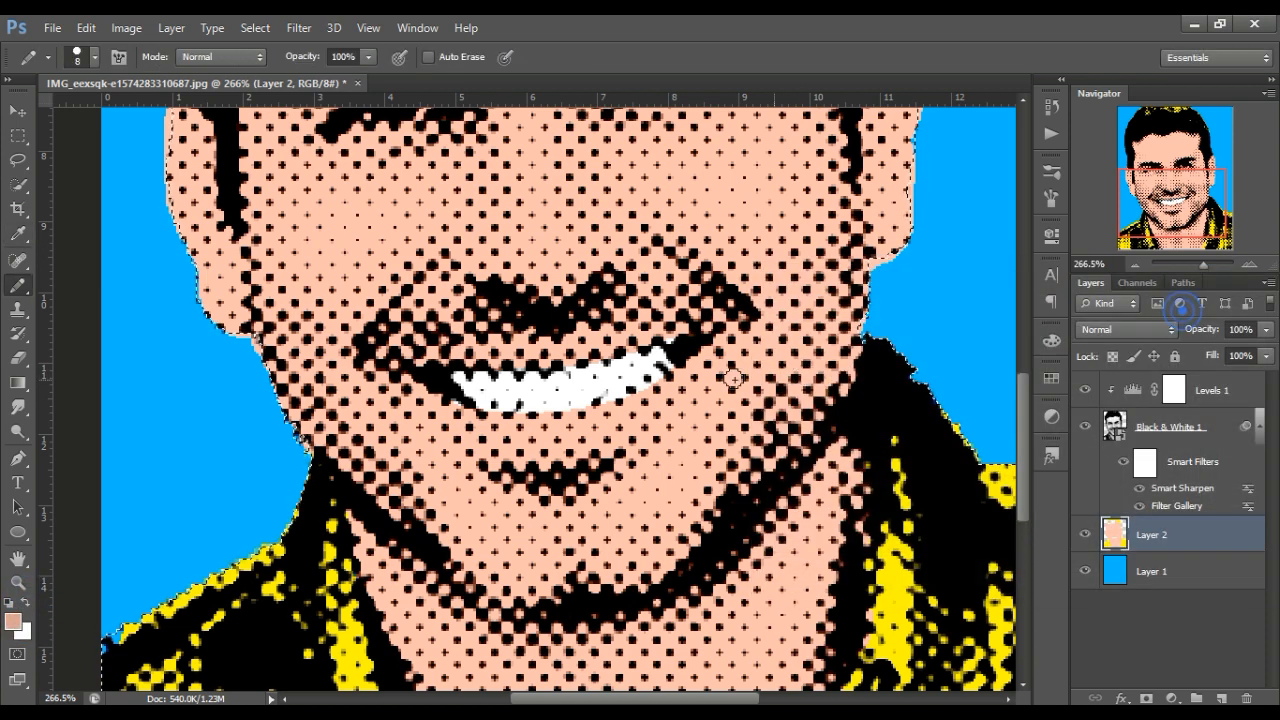
mouse_move(700, 357)
left_mouse_down()
mouse_move(618, 411)
mouse_move(531, 424)
mouse_move(399, 382)
mouse_move(515, 457)
mouse_move(558, 461)
mouse_move(652, 408)
left_mouse_up()
mouse_move(701, 369)
left_mouse_down()
mouse_move(710, 358)
mouse_move(645, 414)
left_mouse_up()
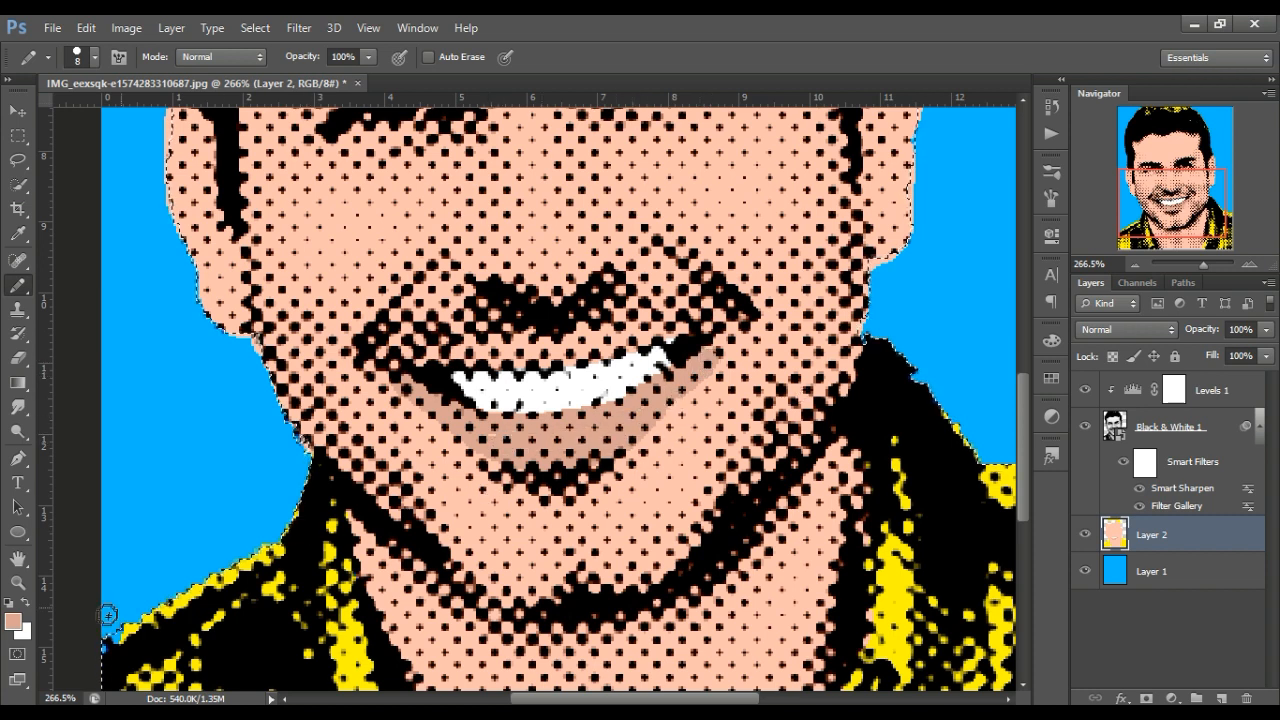
Set the background color to the sampled light skin tone and use it to clean up the corners of the lower lip
left_click(22, 631)
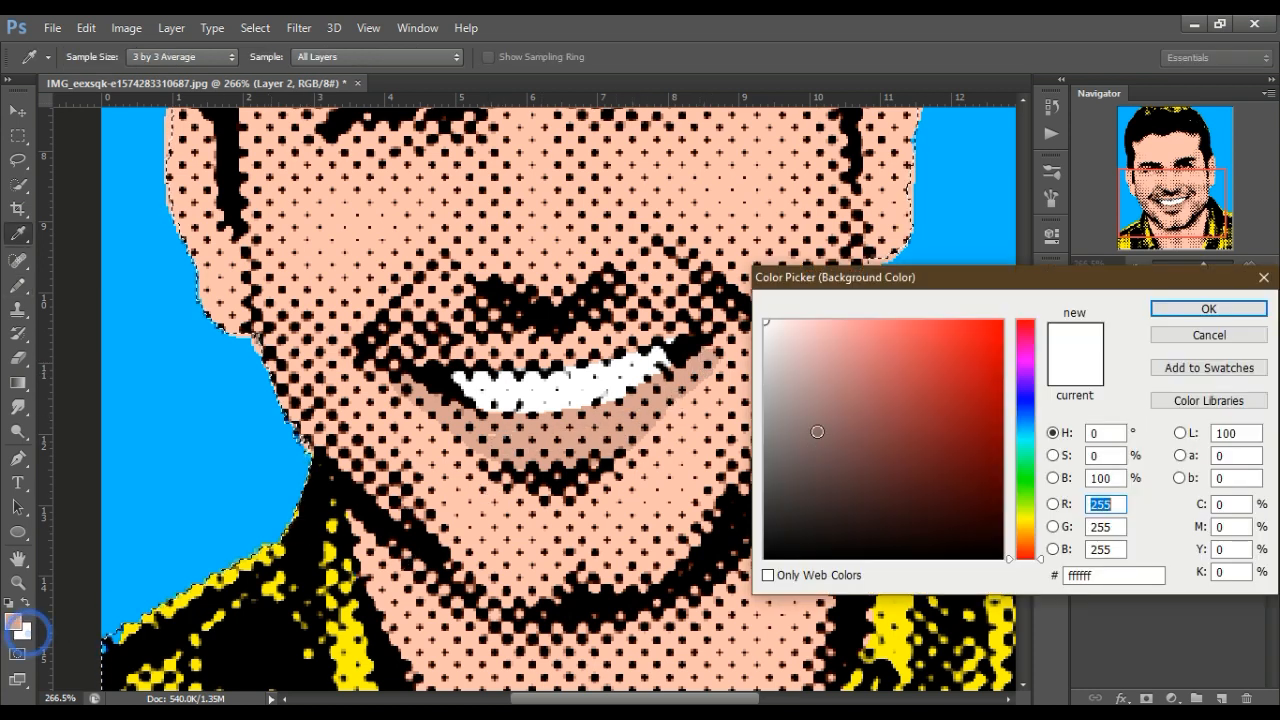
left_click(476, 508)
left_click(1208, 308)
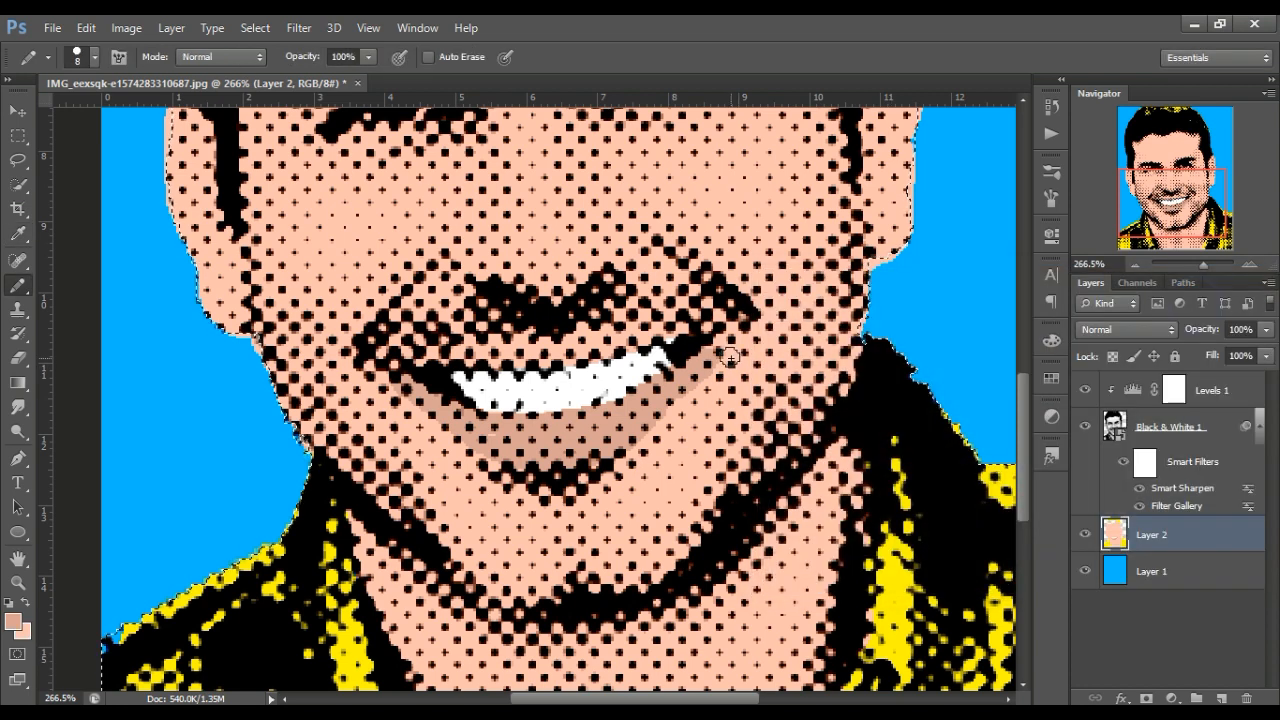
mouse_move(730, 356)
left_mouse_down()
mouse_move(683, 405)
mouse_move(743, 382)
mouse_move(692, 416)
mouse_move(726, 371)
left_mouse_up()
key("x")
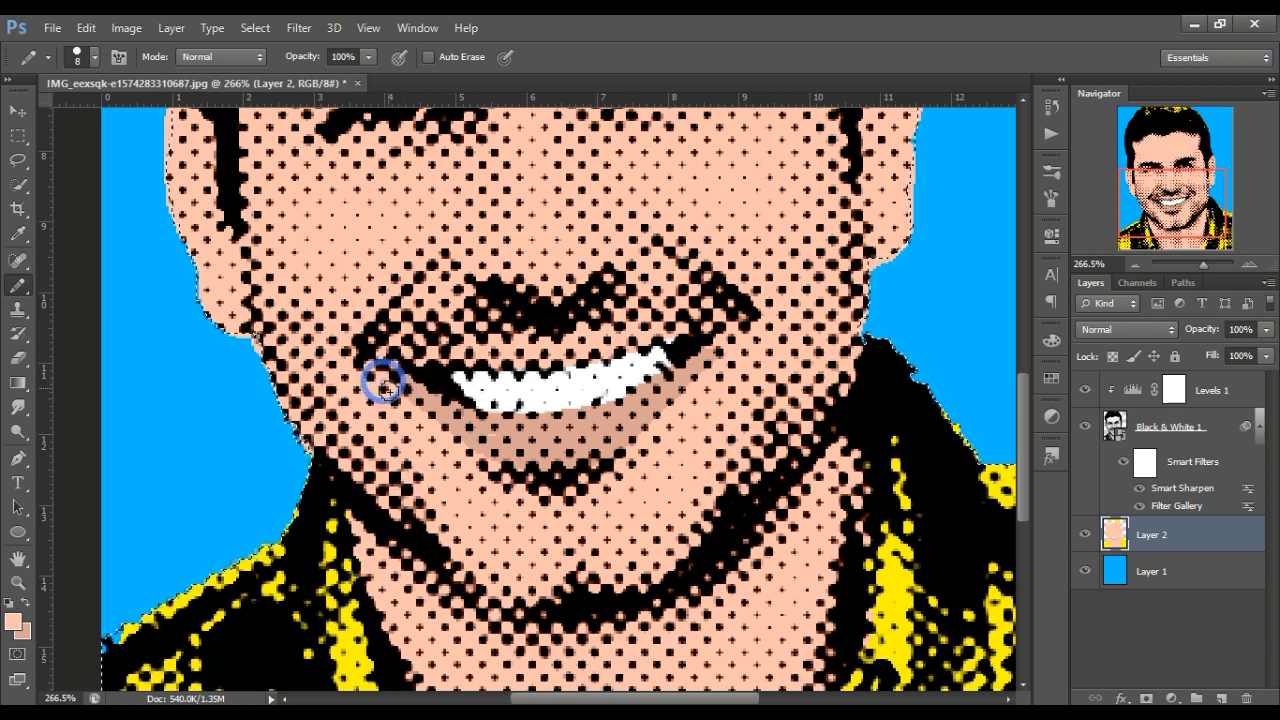
Paint the upper lip in the darker skin tone along the top edge of the teeth
key("x")
mouse_move(421, 371)
left_mouse_down()
mouse_move(485, 352)
mouse_move(662, 342)
left_mouse_up()
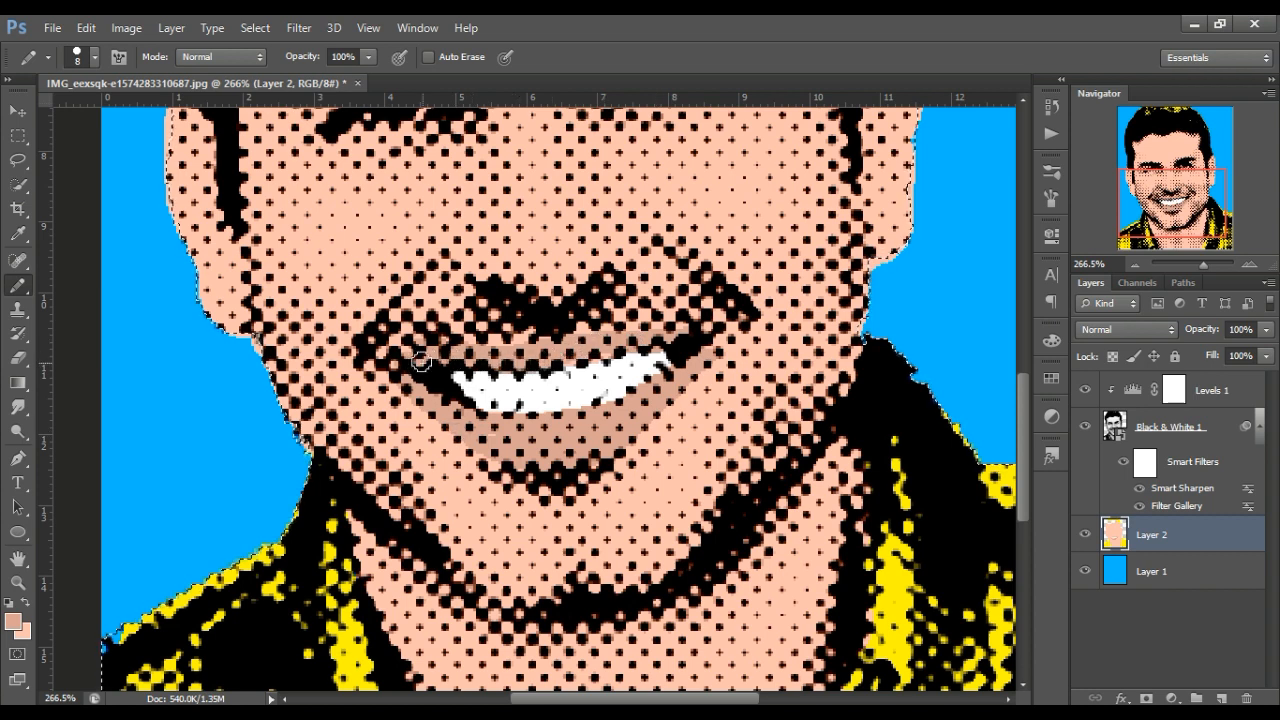
mouse_move(422, 362)
left_mouse_down()
mouse_move(484, 350)
mouse_move(593, 358)
mouse_move(478, 390)
mouse_move(502, 380)
left_mouse_up()
Reset the colors to black and white and retouch the edges of the teeth in white
key("d")
key("x")
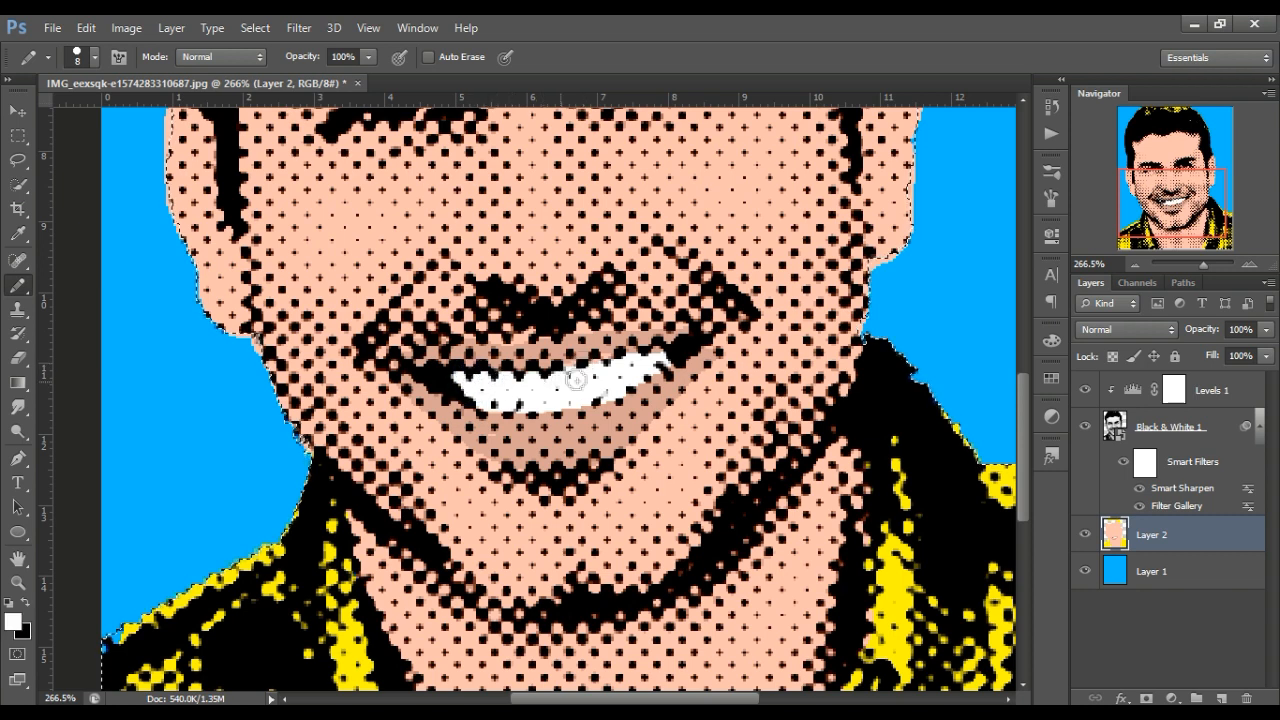
mouse_move(668, 356)
left_mouse_down()
mouse_move(571, 403)
mouse_move(477, 377)
left_mouse_up()
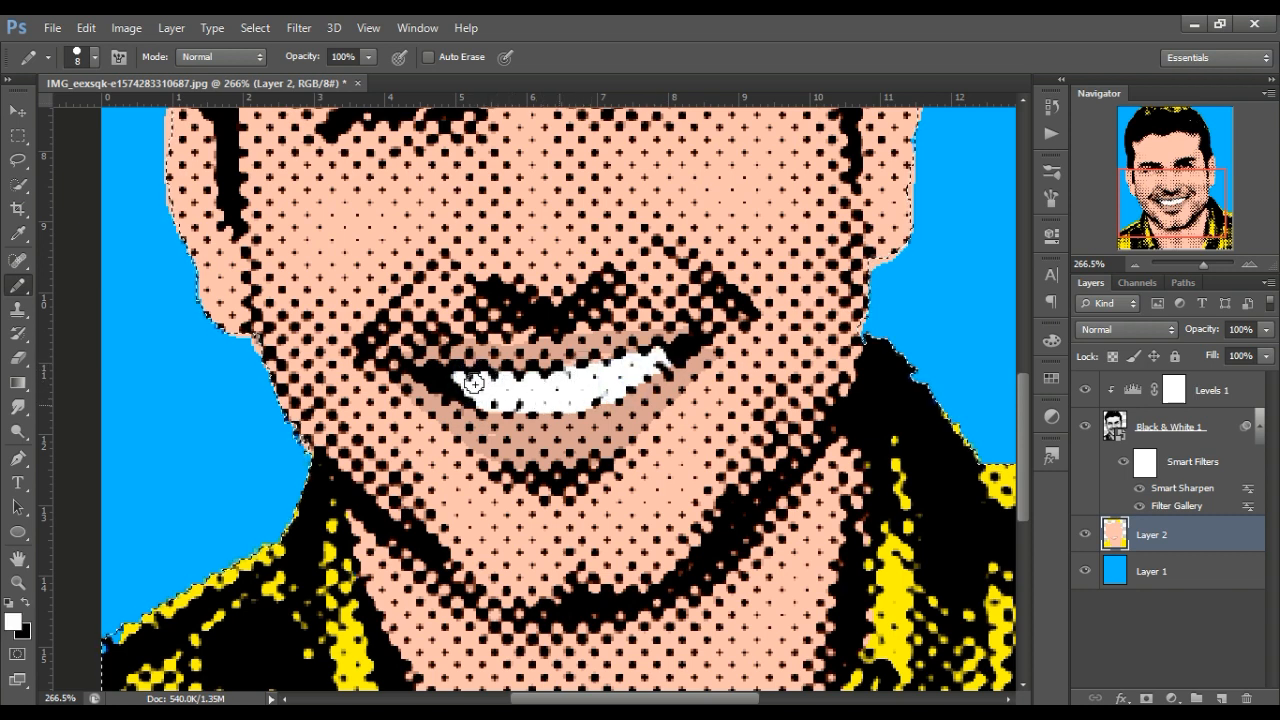
key("x")
key("x")
Paint the whites of both eyes in white on Layer 2 with the size 8 Pencil
scroll(590, 500, "down", 3)
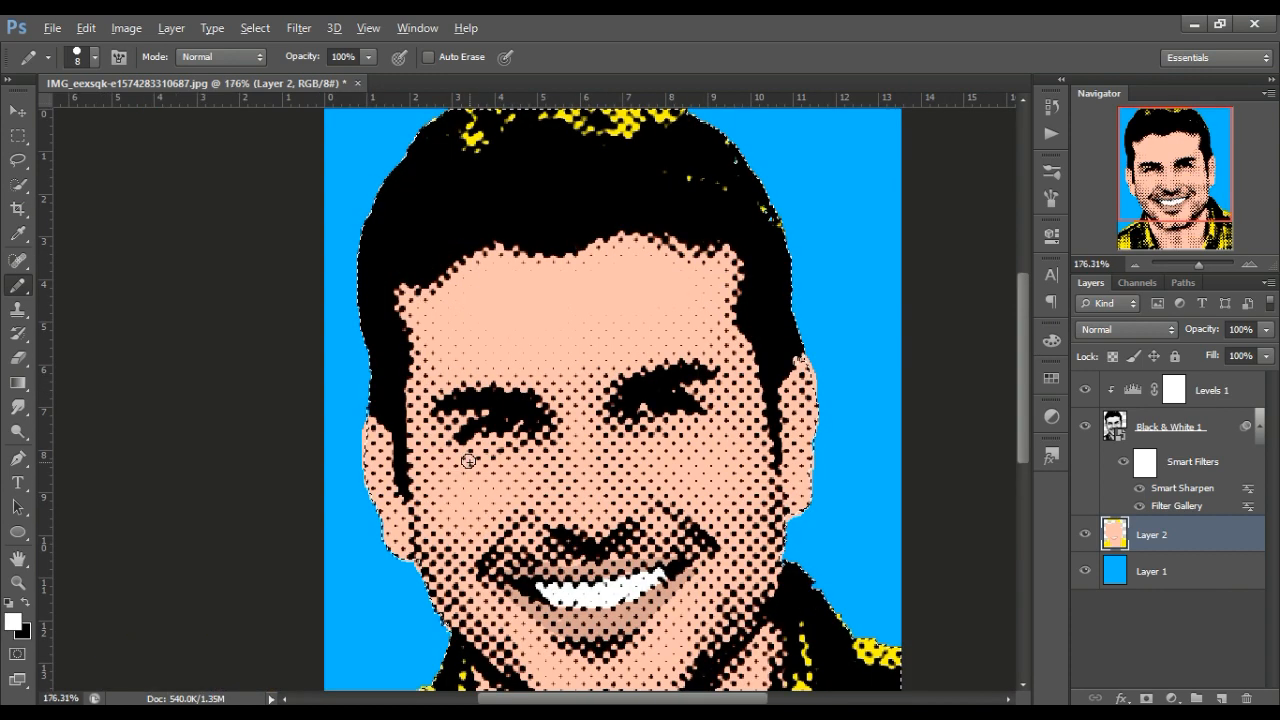
scroll(490, 425, "up", 5)
mouse_move(597, 366)
left_mouse_down()
mouse_move(544, 365)
mouse_move(580, 353)
mouse_move(514, 384)
left_mouse_up()
mouse_move(930, 325)
left_mouse_down()
mouse_move(650, 404)
mouse_move(675, 404)
left_mouse_up()
left_click(616, 406)
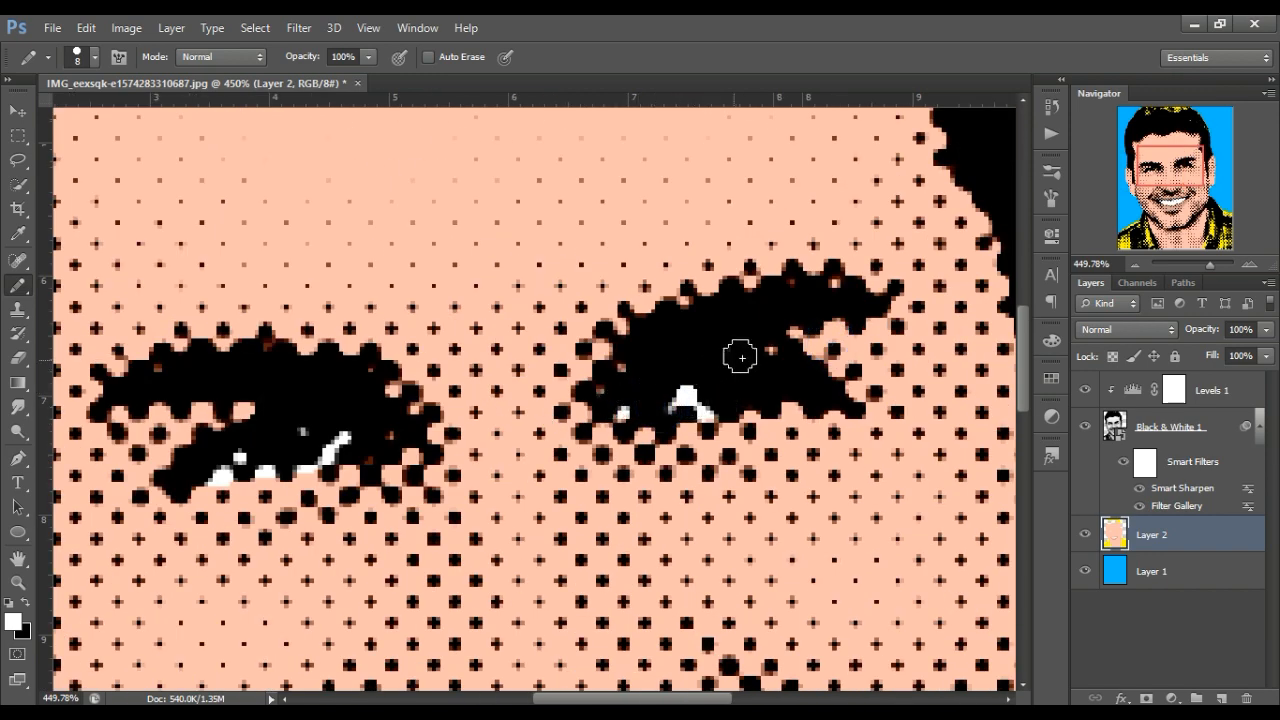
Clear the selection around the figure
scroll(640, 383, "down", 5)
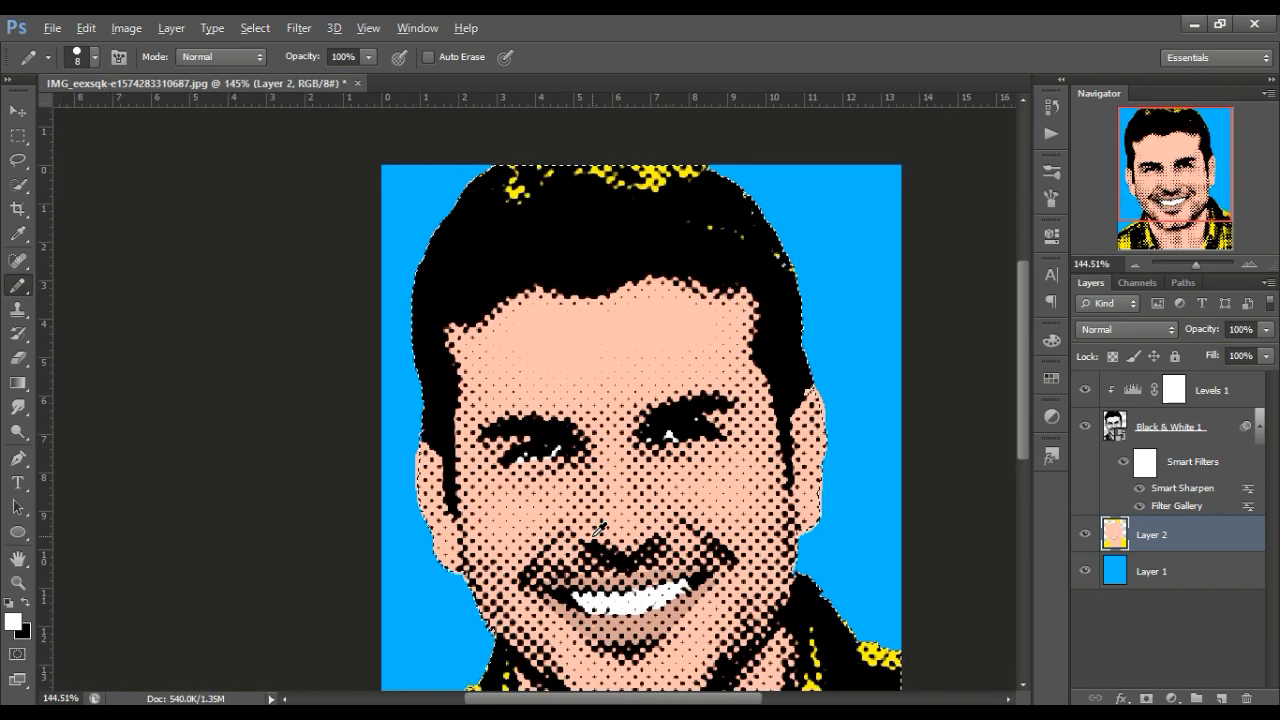
scroll(591, 543, "down", 2)
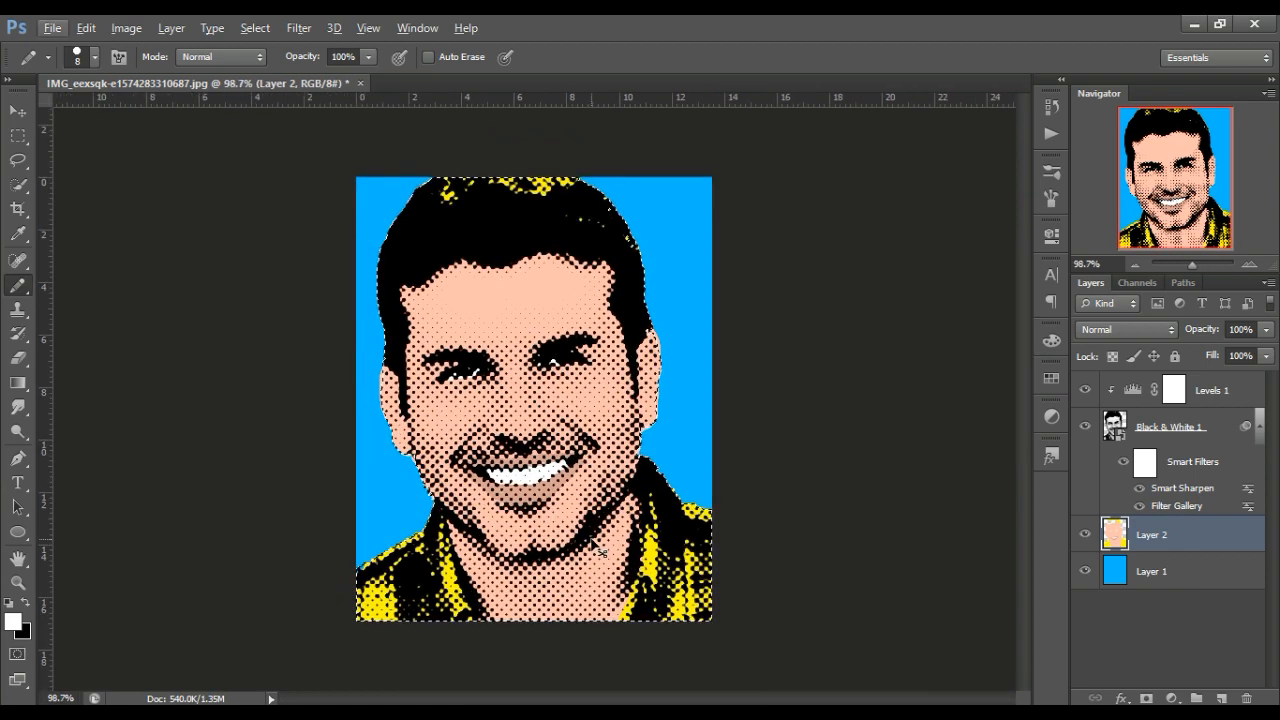
key("ctrl+d")
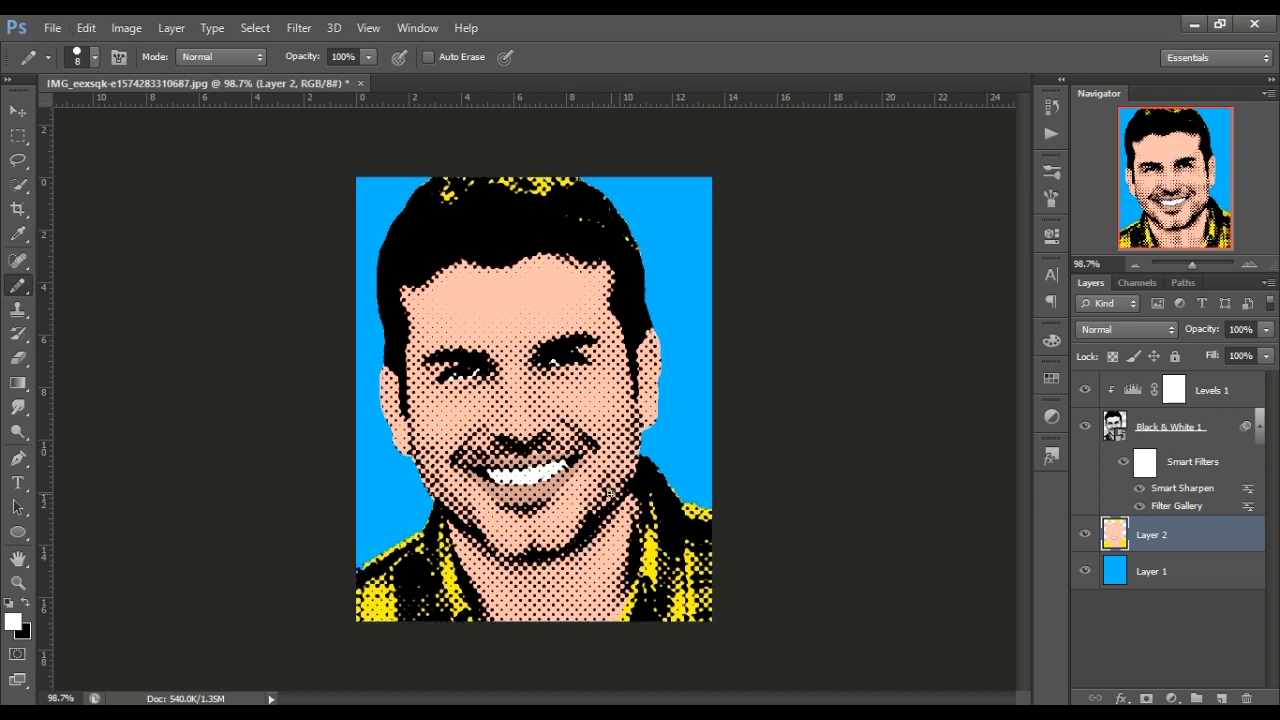
Sample the shirt's yellow and set a brighter, fully saturated version of it as the foreground color
left_click(12, 622)
left_click_drag(385, 590, 377, 603)
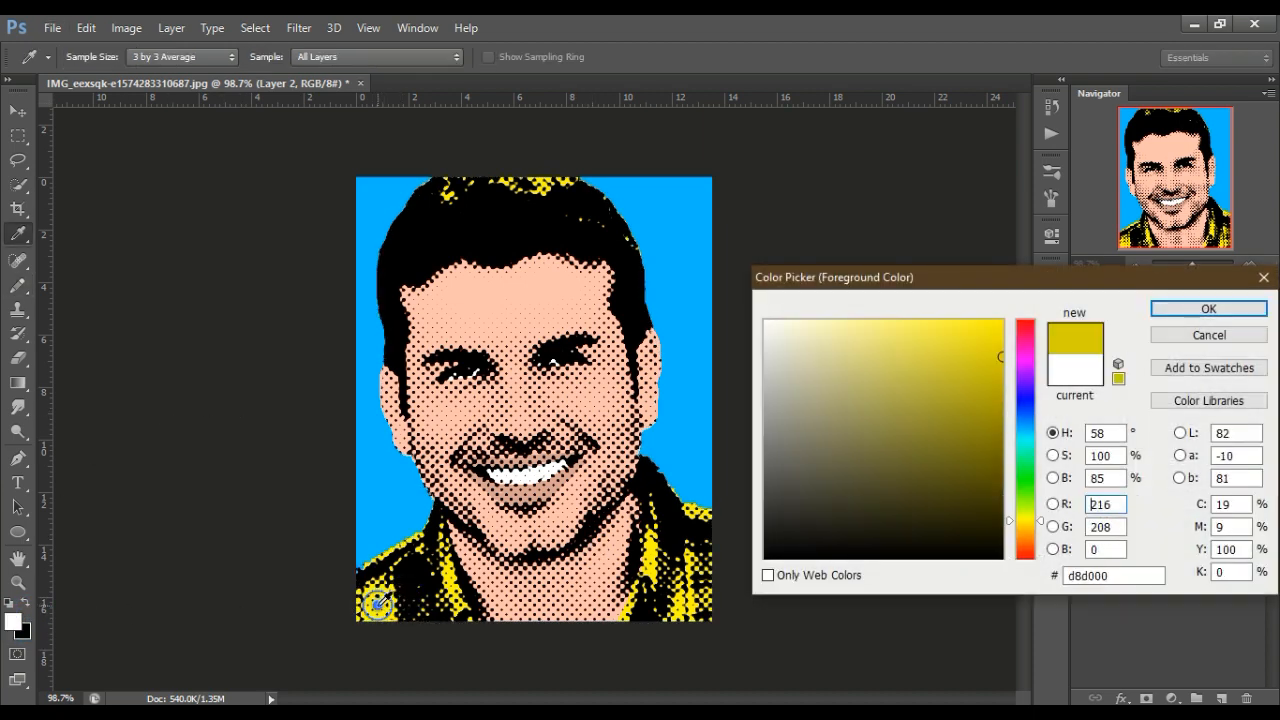
left_click_drag(984, 338, 1007, 316)
left_click(1203, 312)
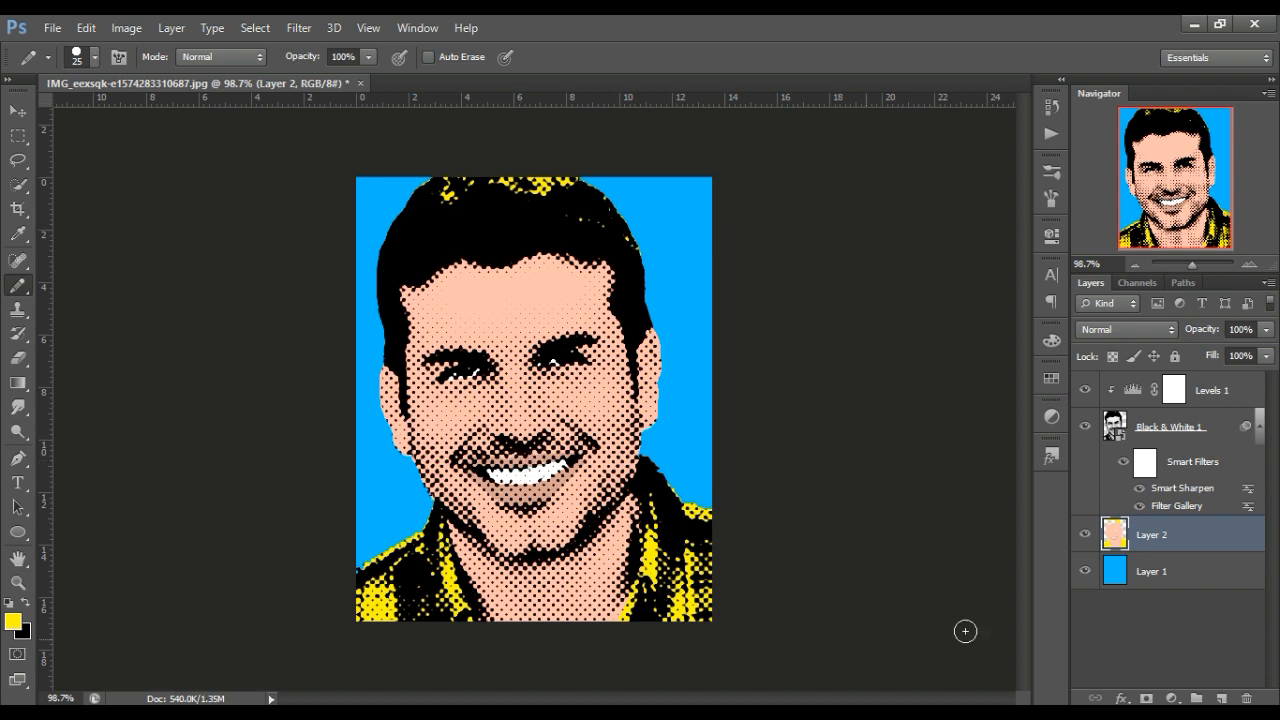
Add a Gradient Fill layer directly above the blue background on Layer 1
left_click(1150, 576)
left_click(1172, 697)
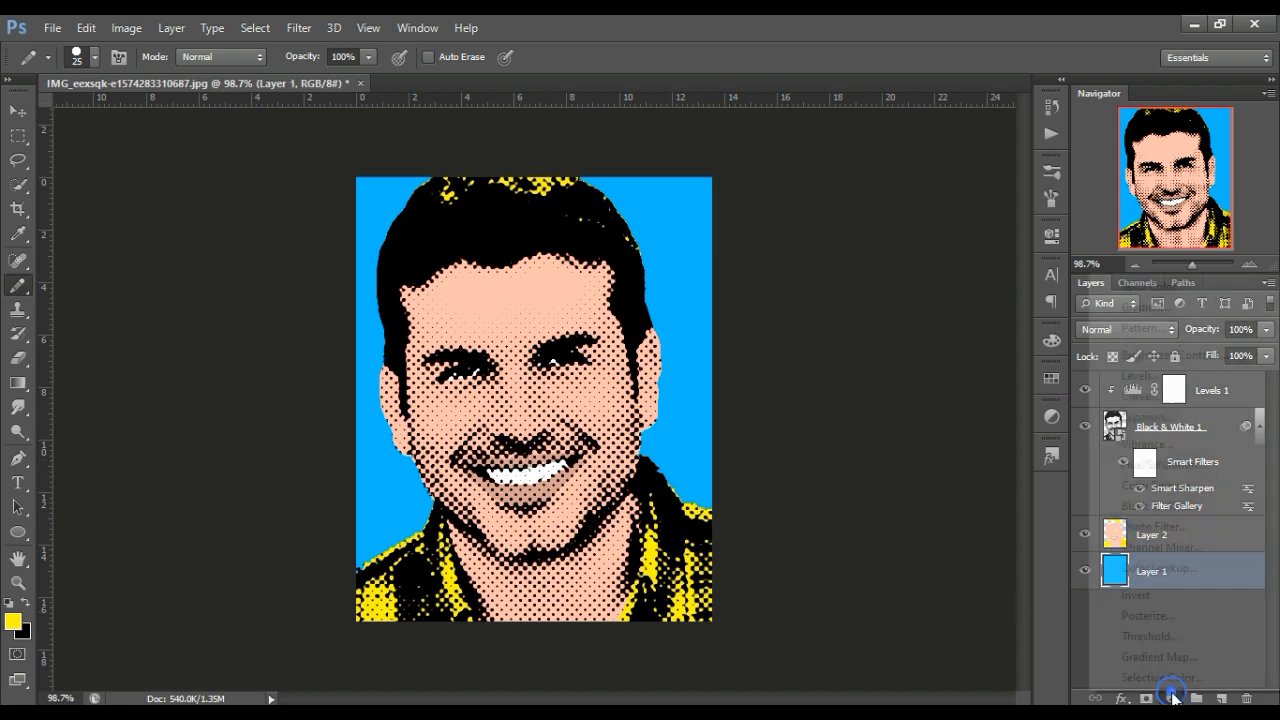
left_click(1157, 316)
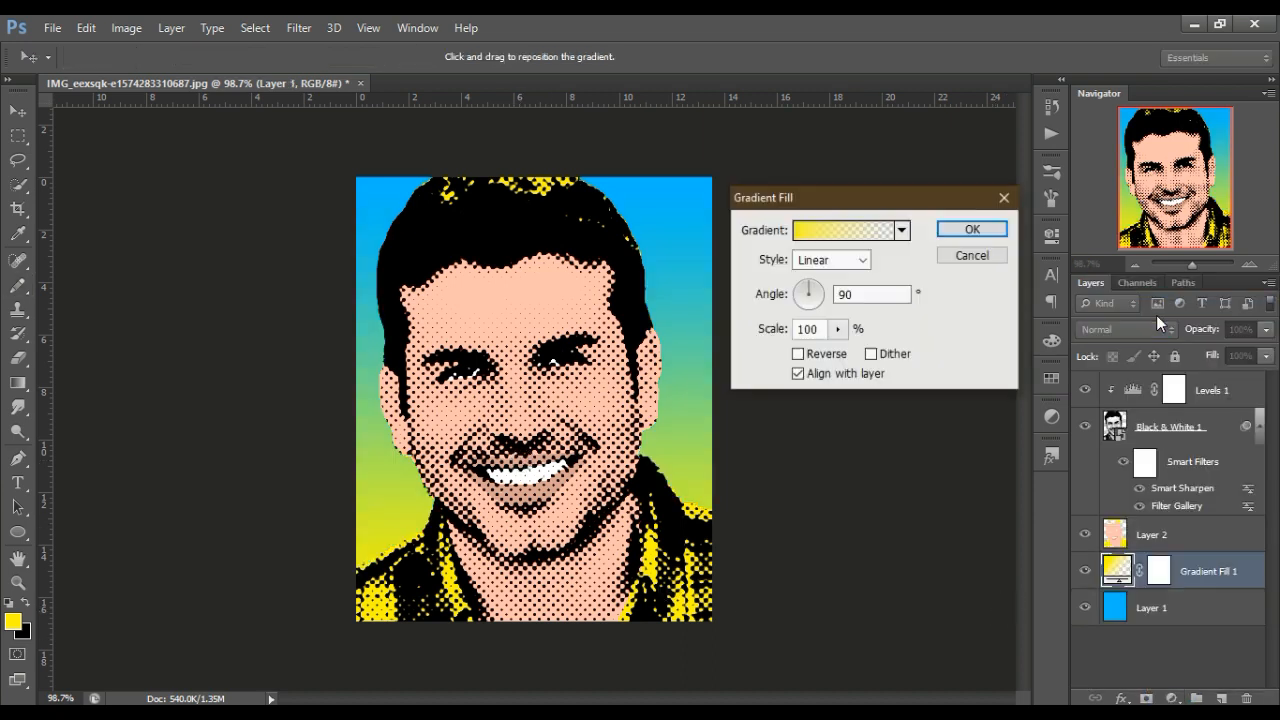
Make the gradient solid by raising the opacity stop at its transparent end to fully opaque
left_click(862, 231)
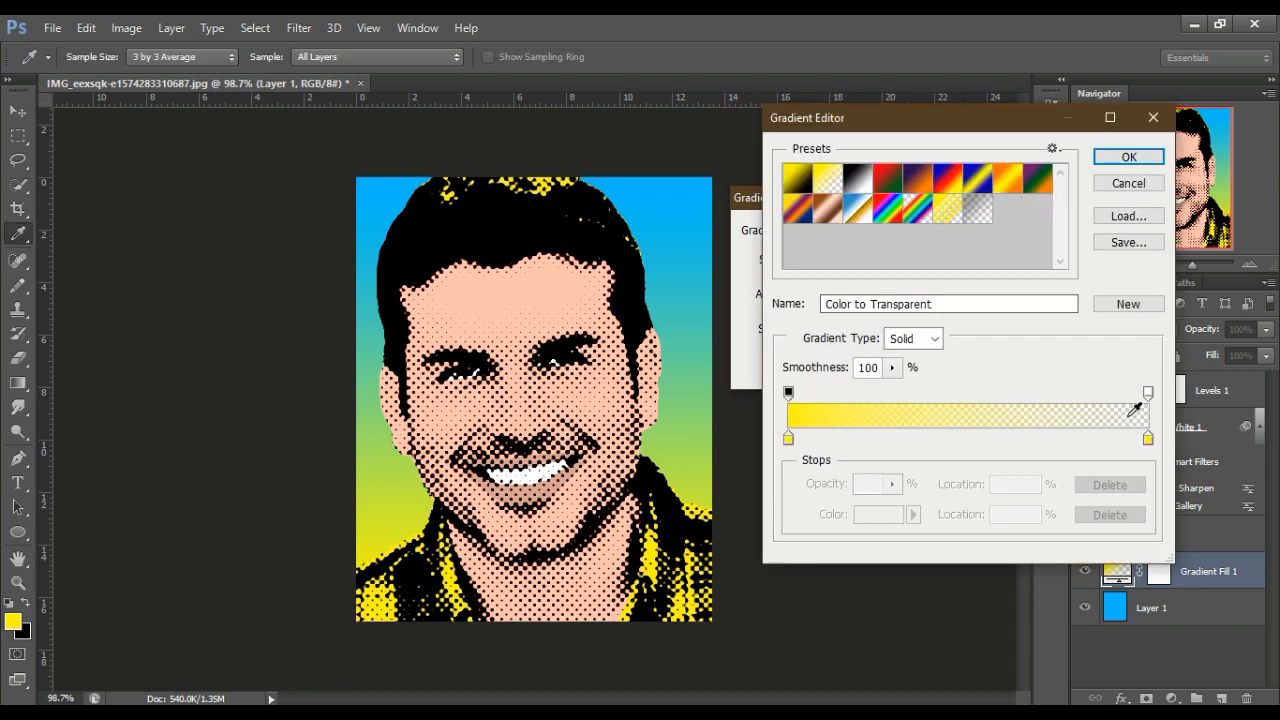
left_click(1148, 394)
left_click(890, 486)
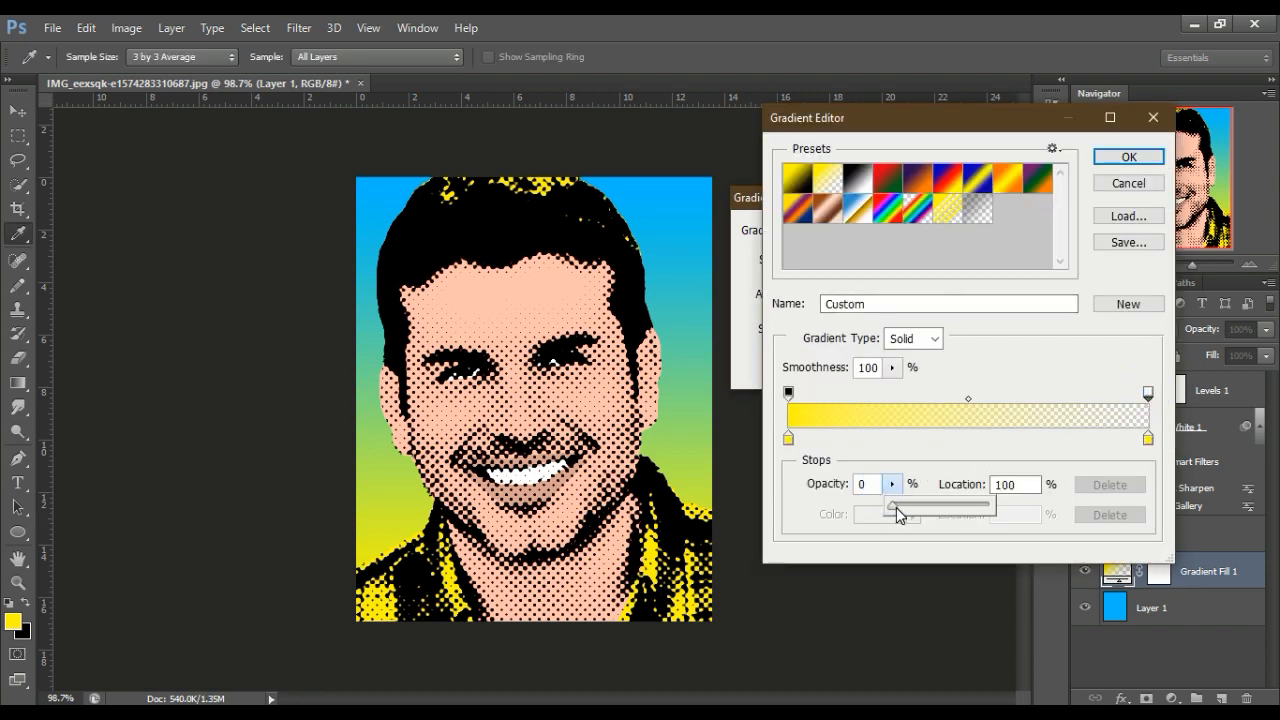
left_click_drag(896, 507, 988, 507)
left_click(1034, 354)
Set the gradient's end color stop to bright cyan 00deff
left_click(1148, 438)
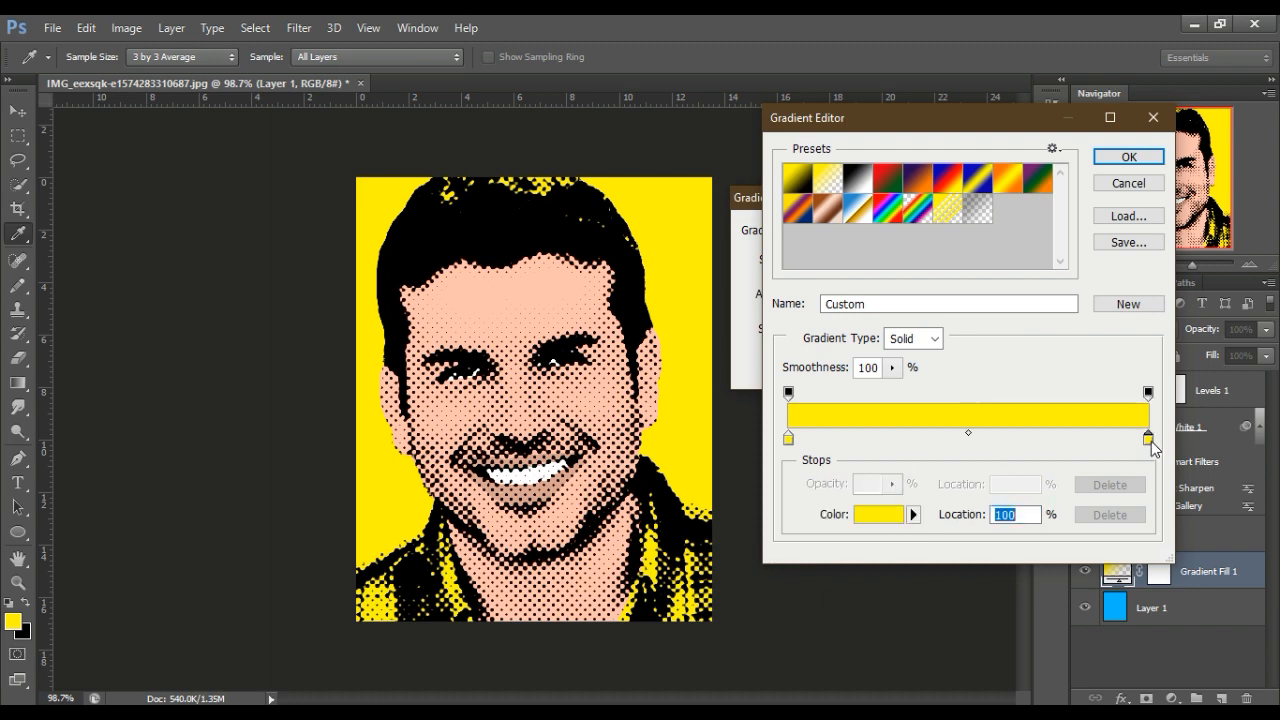
double_click(1149, 440)
left_click(1027, 434)
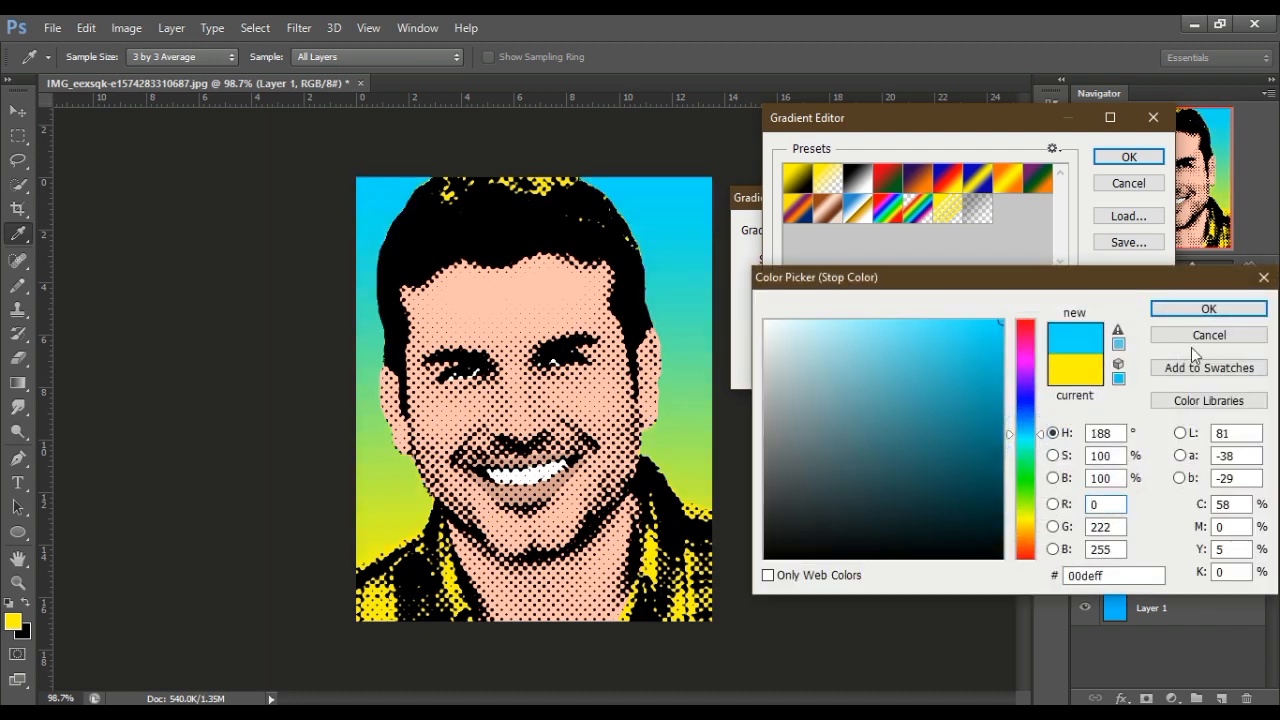
left_click(1208, 308)
Set the gradient's start color stop to vivid purple and accept the edited purple-to-cyan gradient
left_click(789, 438)
double_click(789, 438)
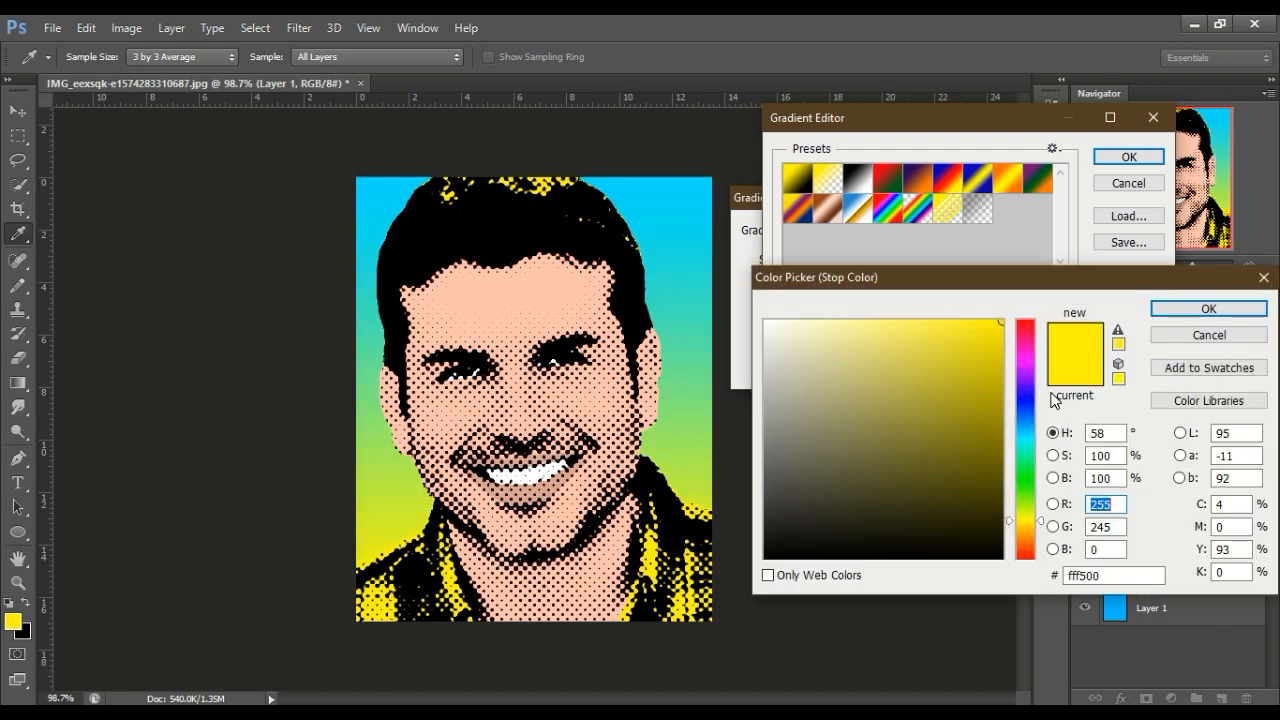
left_click(1027, 375)
left_click(1183, 312)
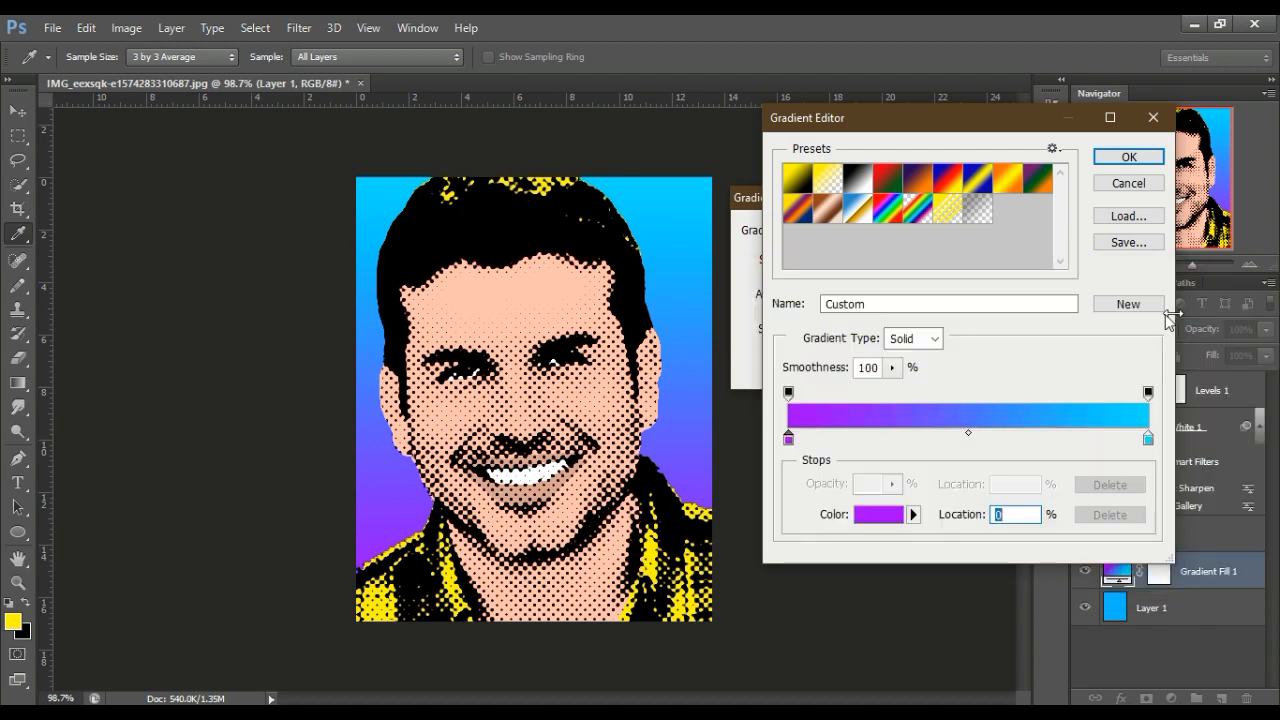
left_click(1129, 158)
Tilt the linear gradient to an angle of 78.69° and apply the gradient fill
left_click(810, 287)
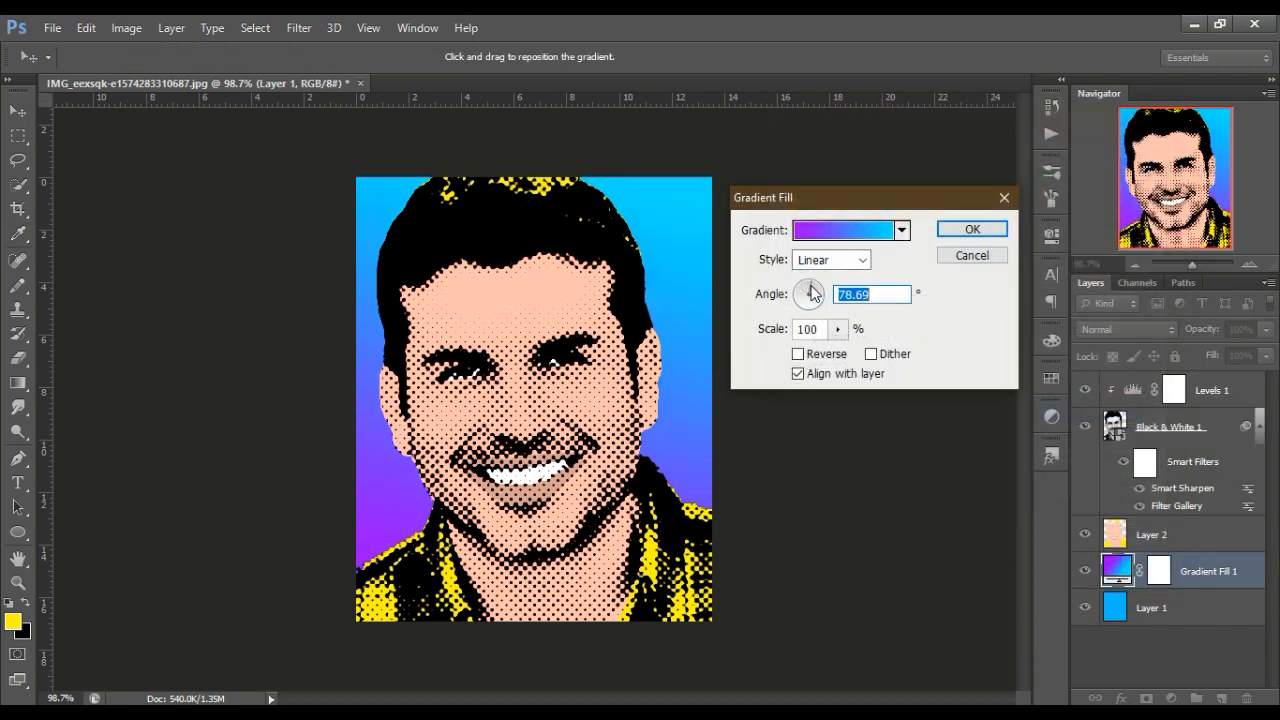
left_click(945, 228)
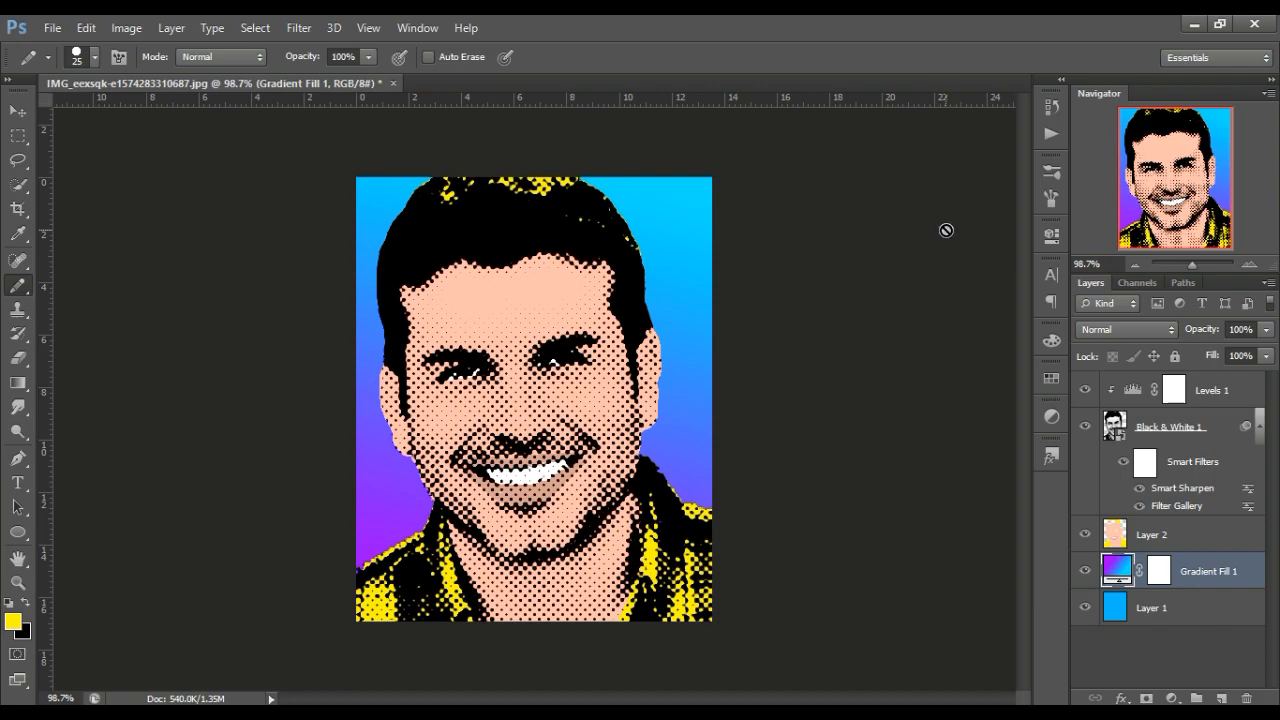
key("ctrl+1")
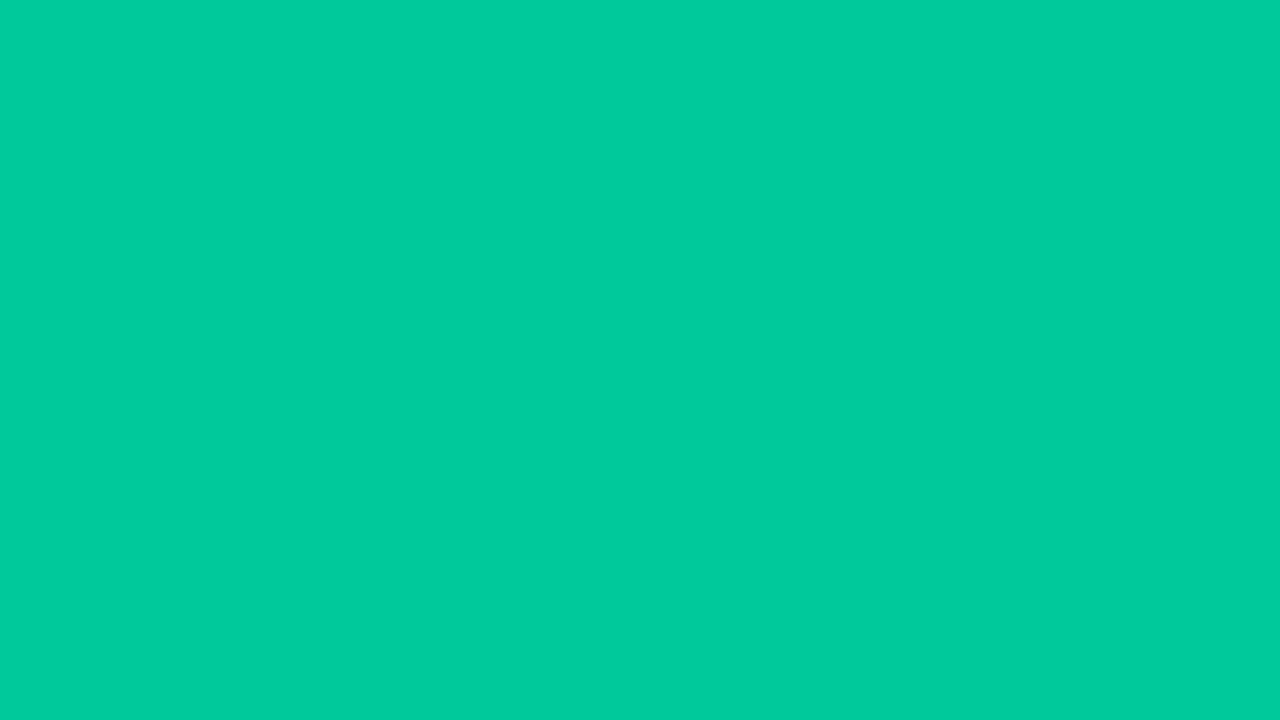